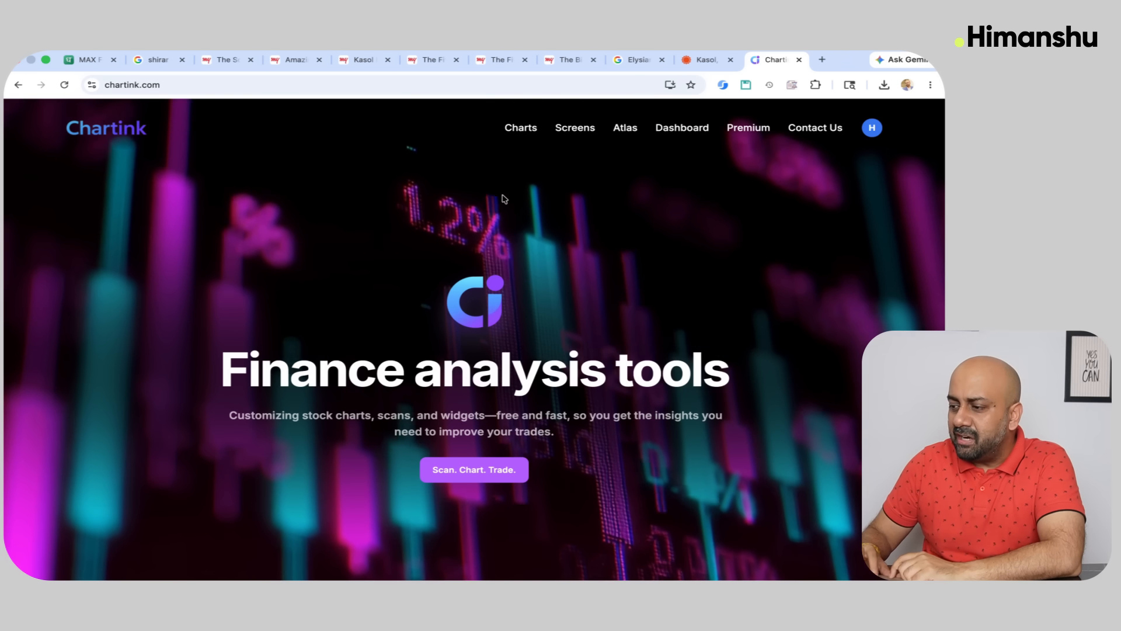
# Create a new scan and add a filter based on the Ema(Exponential) indicator.
pyautogui.moveTo(580, 131)
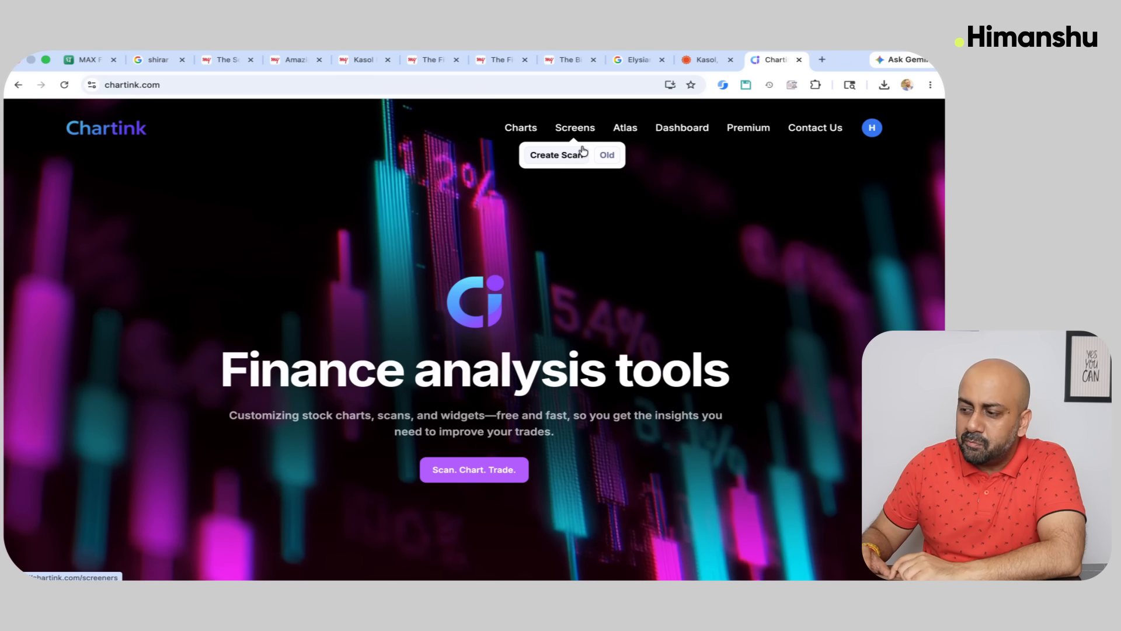
pyautogui.click(557, 155)
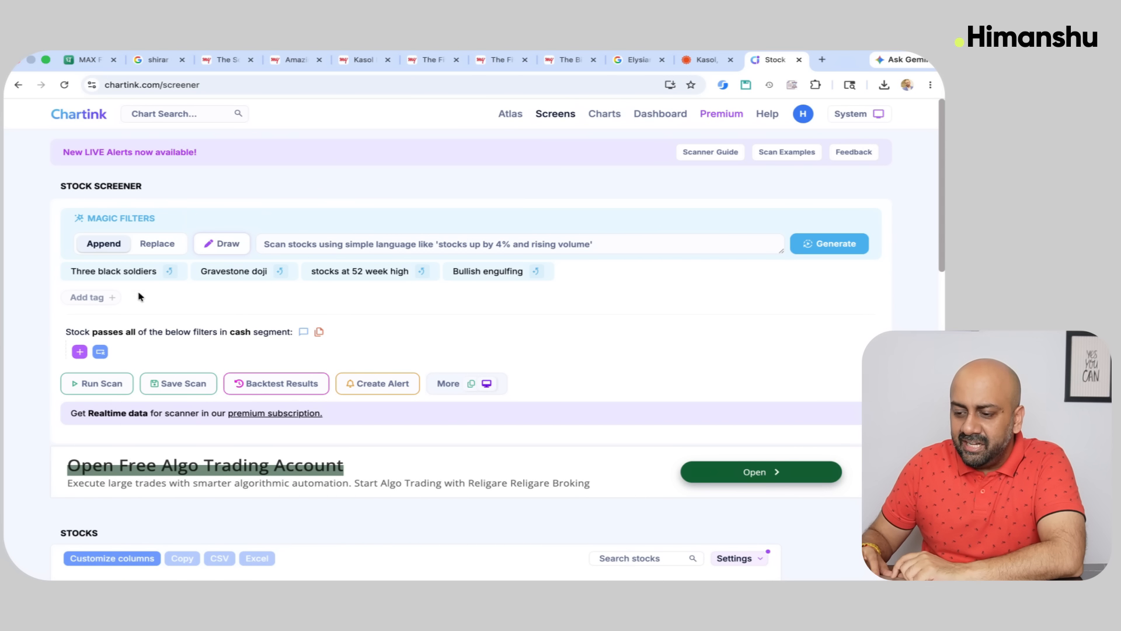
pyautogui.click(80, 351)
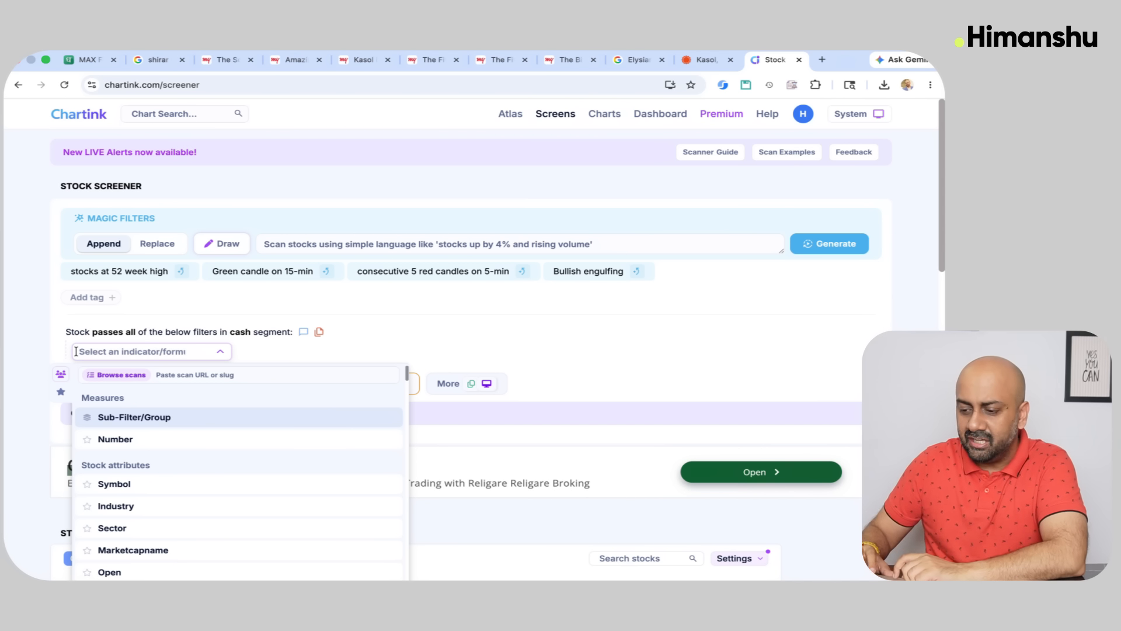
pyautogui.write('ema')
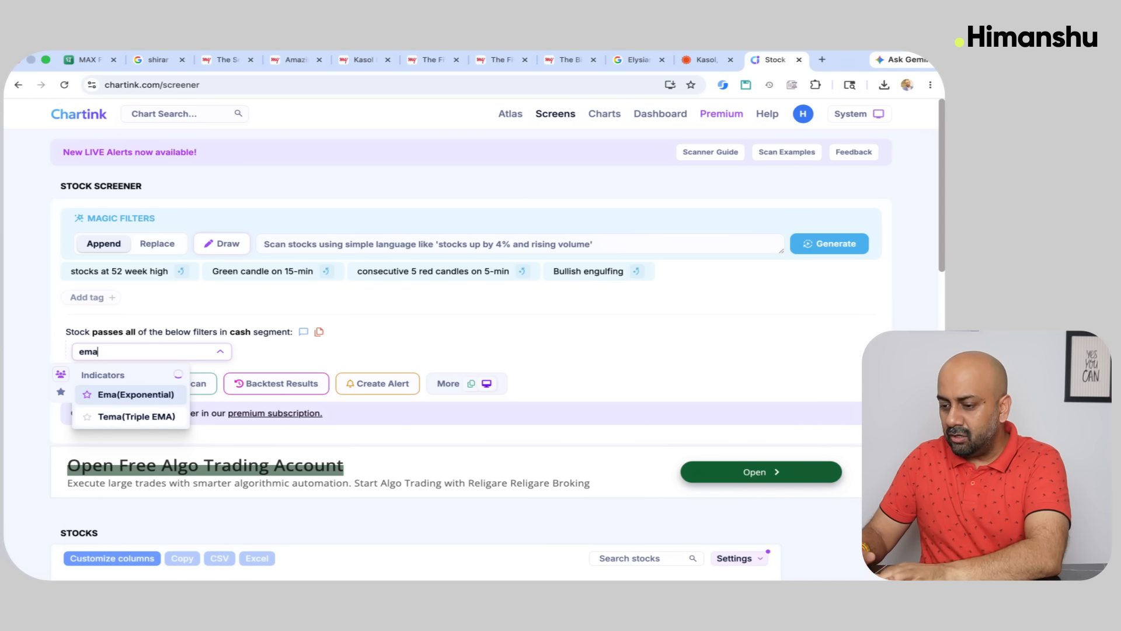
pyautogui.click(122, 396)
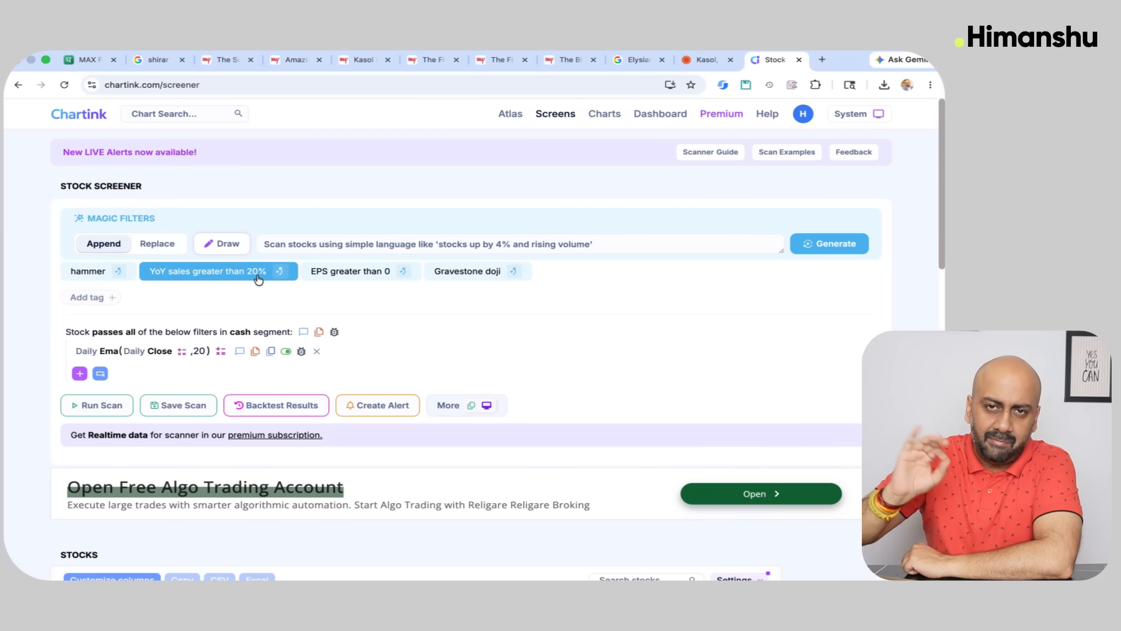
# Set the EMA filter's period to 10 and its candle offset to Monthly.
pyautogui.click(202, 352)
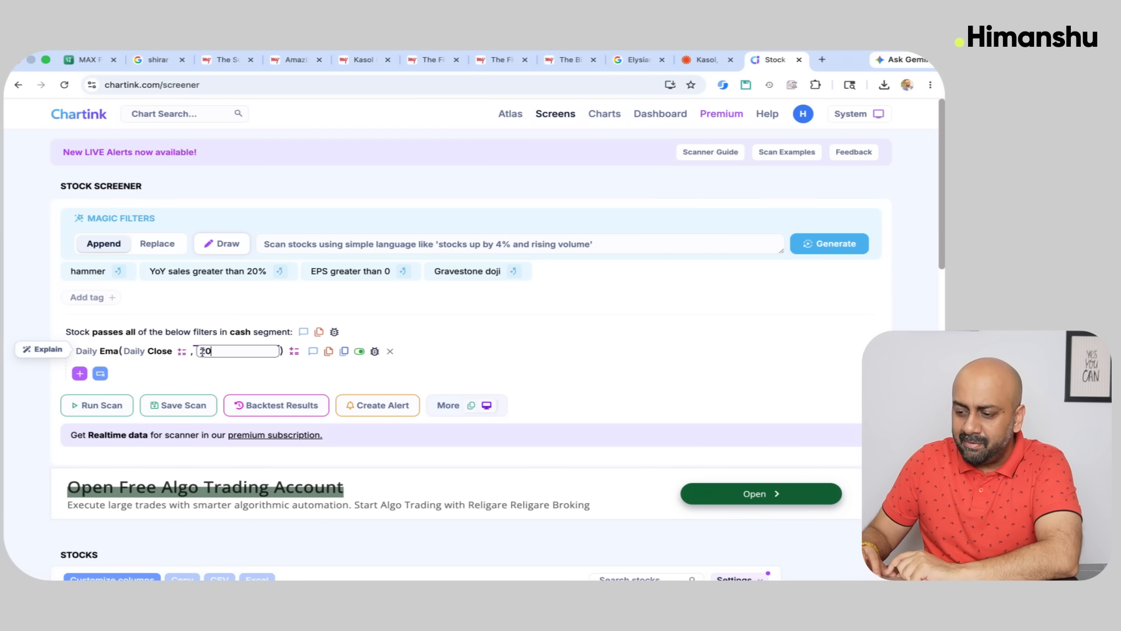
pyautogui.press('BackSpace')
pyautogui.press('Return')
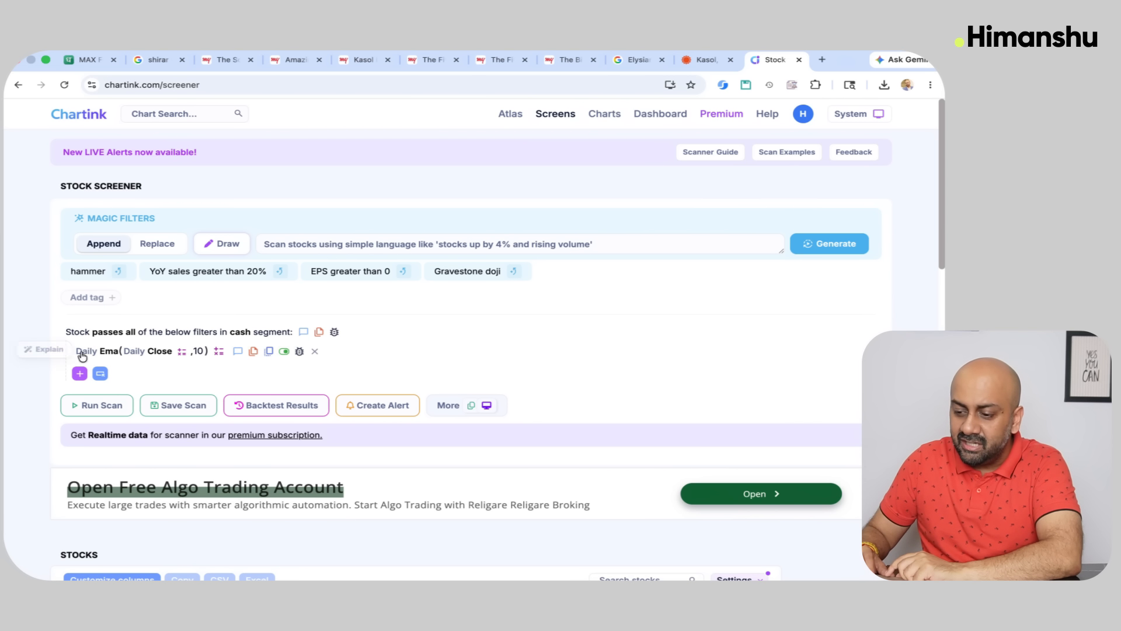
pyautogui.click(86, 351)
pyautogui.scroll(-5, 122, 444)
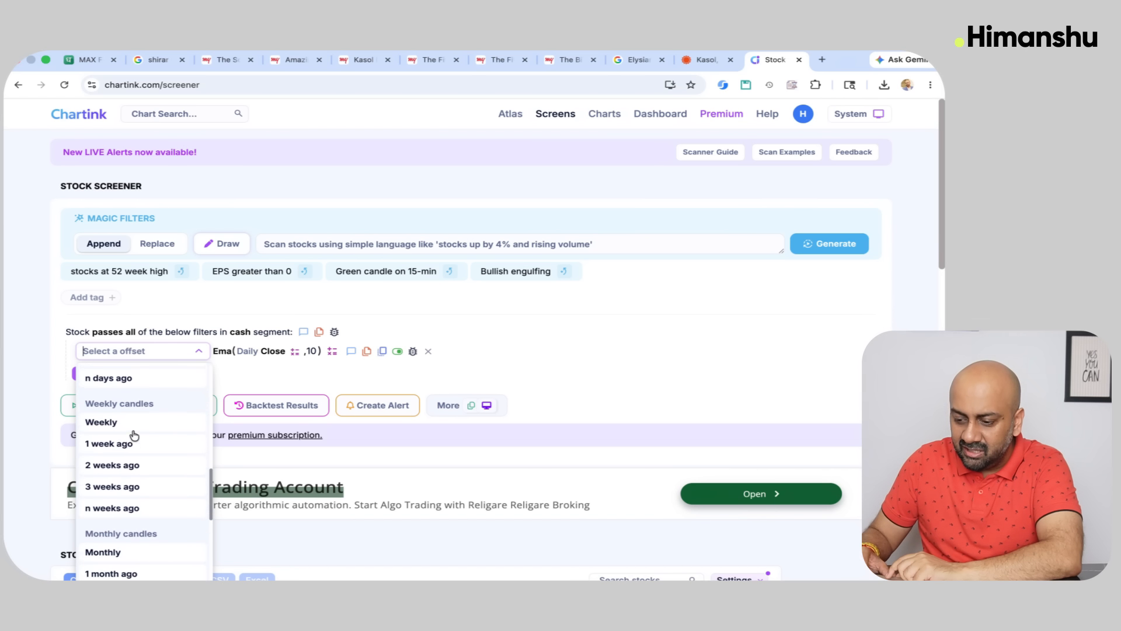
pyautogui.click(115, 467)
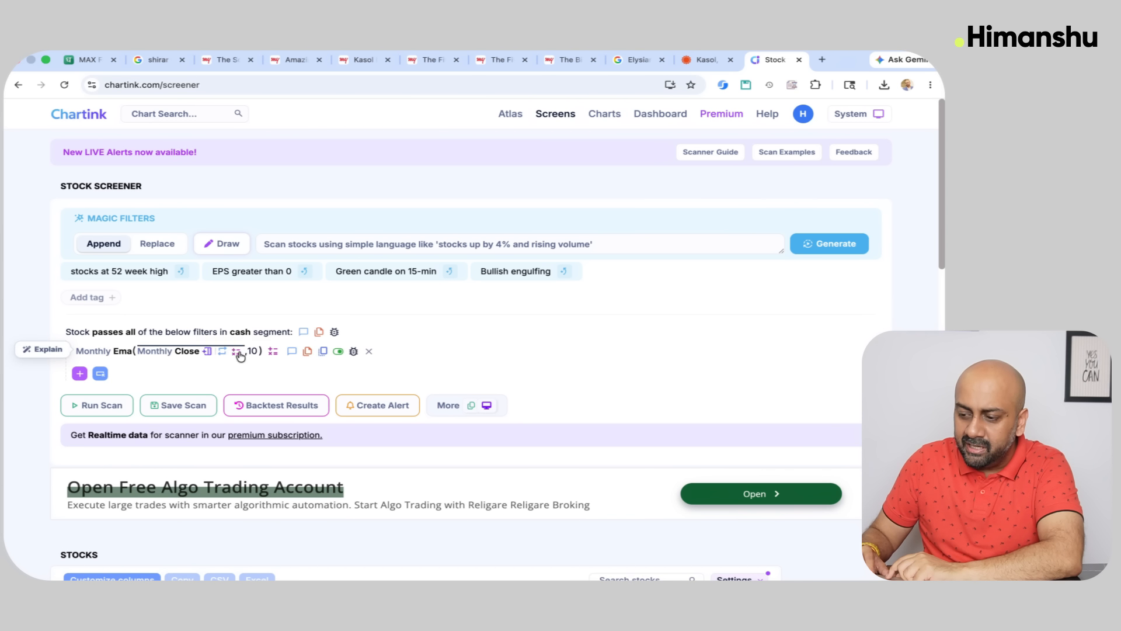
# Extend the filter so the monthly 10-period EMA must be Greater than another monthly EMA of close.
pyautogui.click(247, 351)
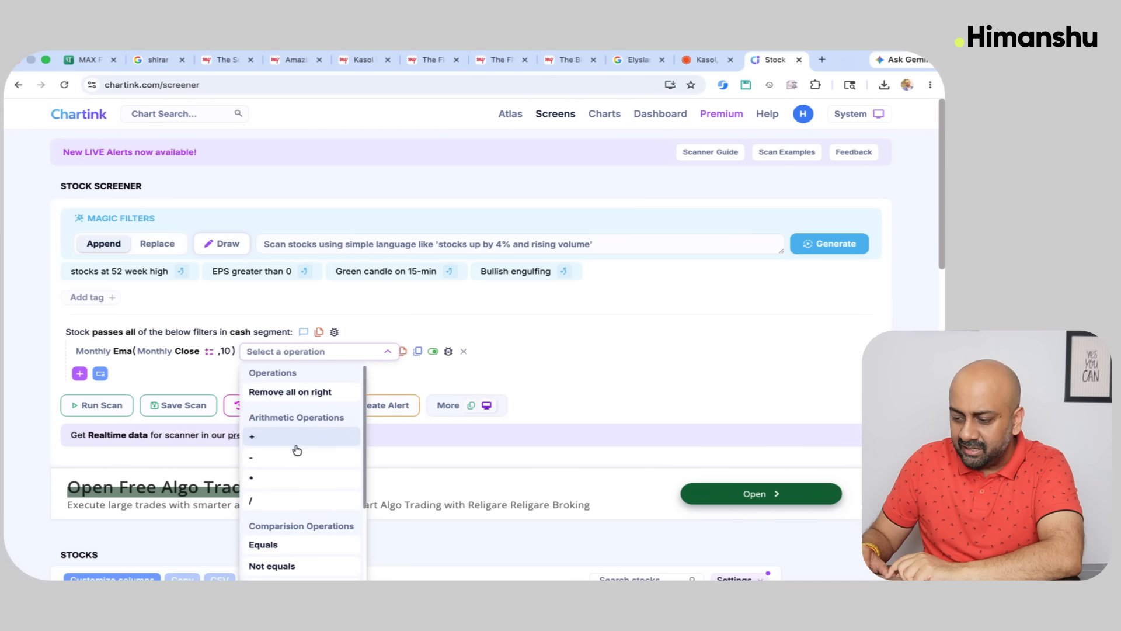
pyautogui.scroll(-2, 295, 451)
pyautogui.click(284, 498)
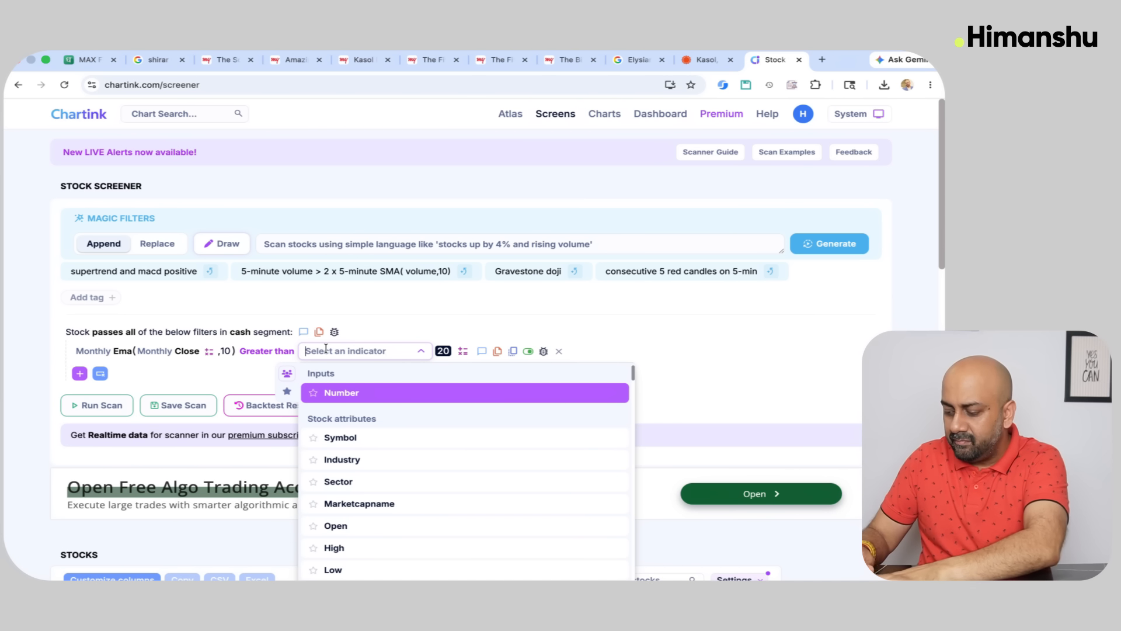
pyautogui.write('ema')
pyautogui.click(357, 393)
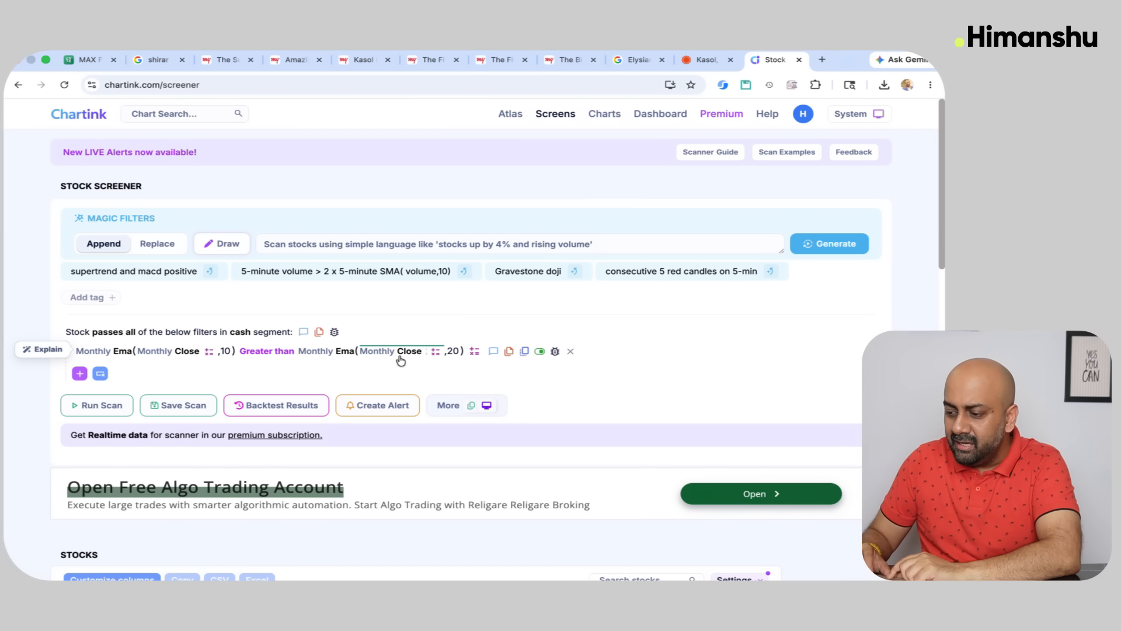
# Set the period of the EMA after the Greater than comparison to 30.
pyautogui.click(450, 352)
pyautogui.press('BackSpace')
pyautogui.press('BackSpace')
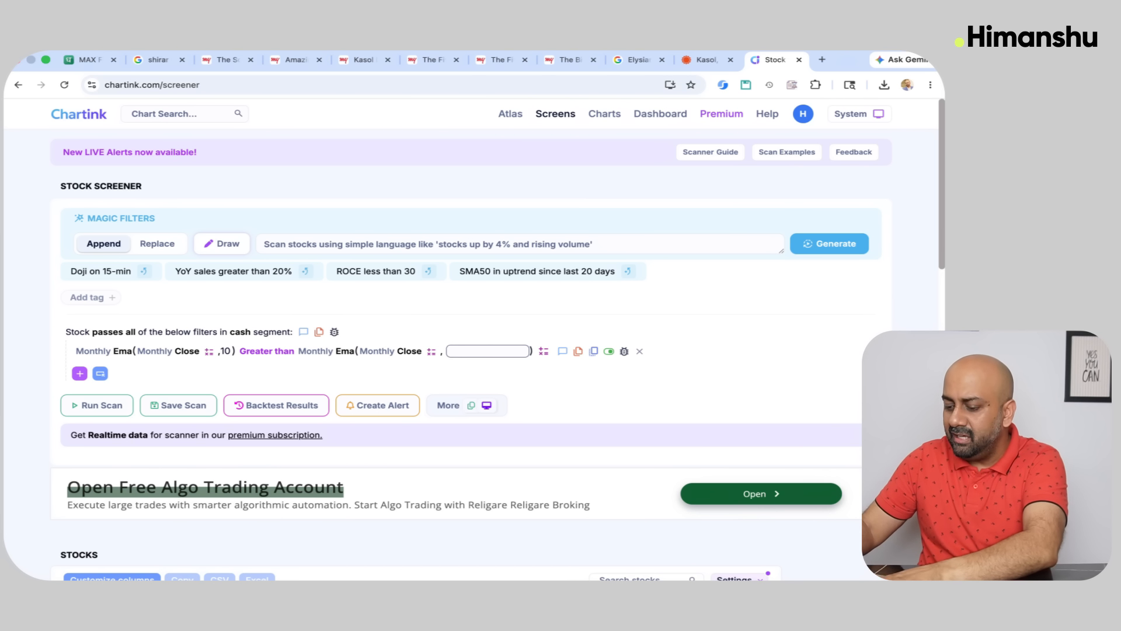
pyautogui.write('30')
pyautogui.press('Return')
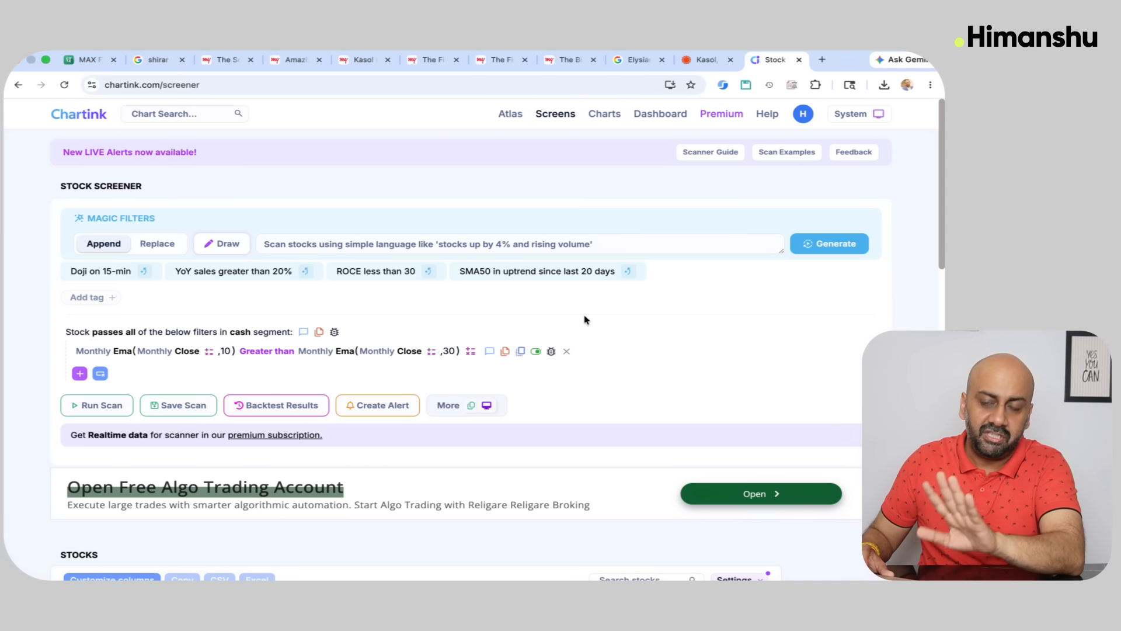
# Duplicate the EMA filter and change the copy to require the monthly 30-period EMA greater than the monthly 100-period EMA.
pyautogui.scroll(-1, 588, 320)
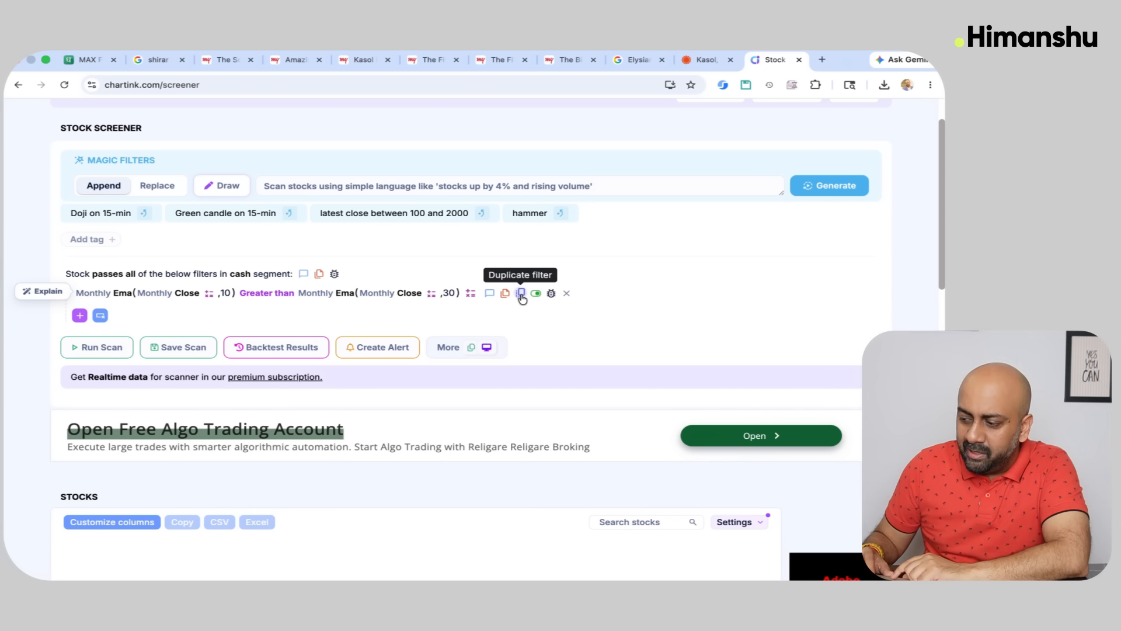
pyautogui.click(520, 294)
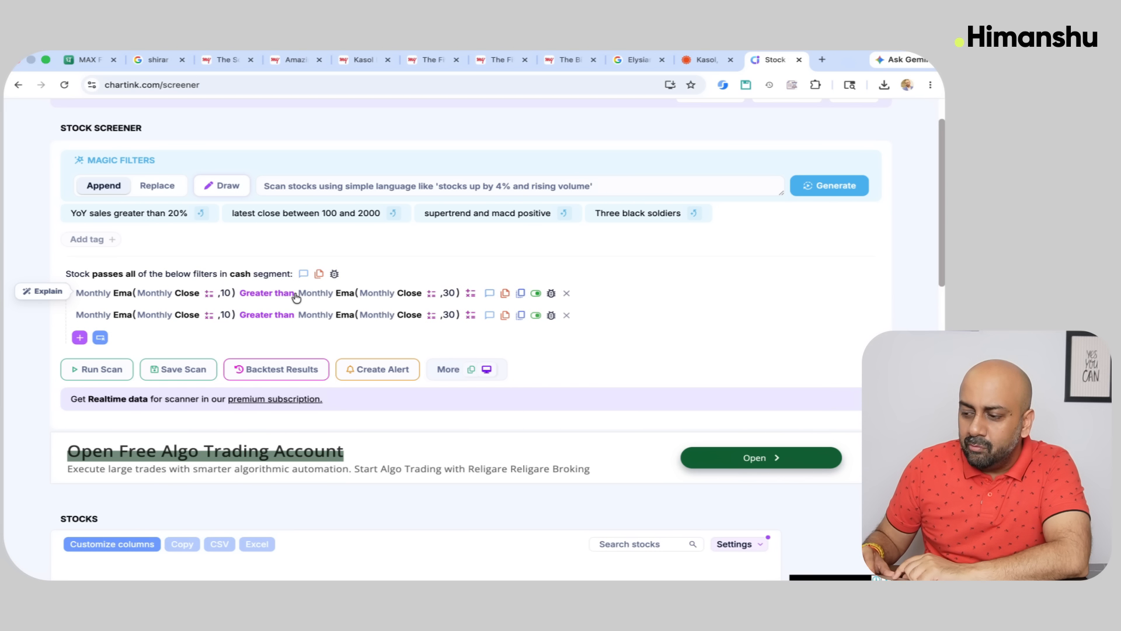
pyautogui.click(227, 315)
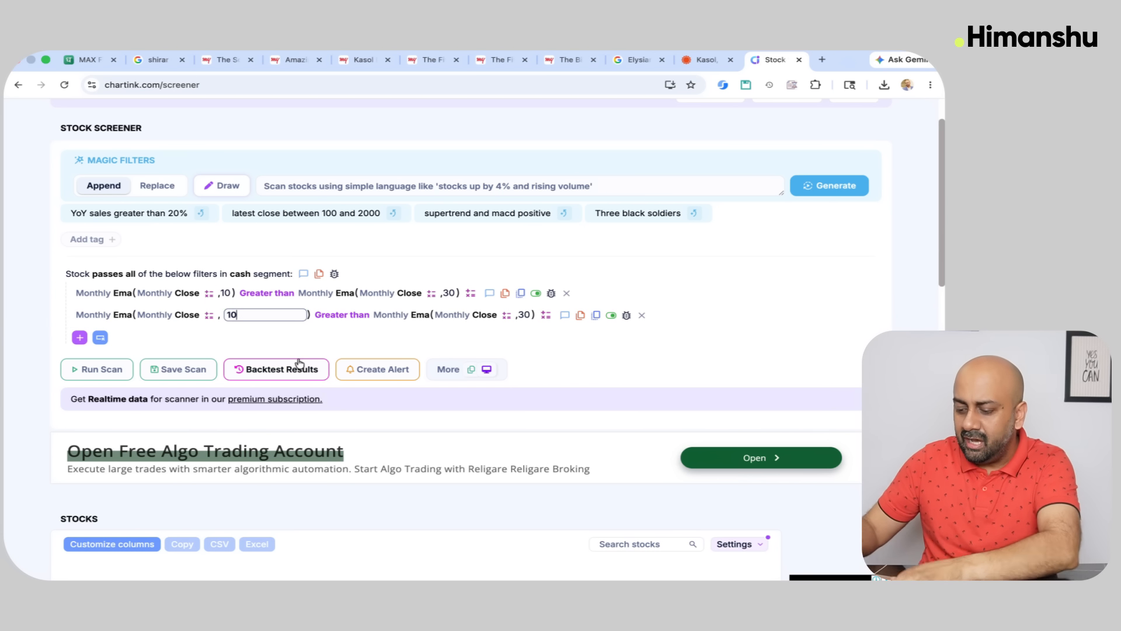
pyautogui.write('3')
pyautogui.press('Return')
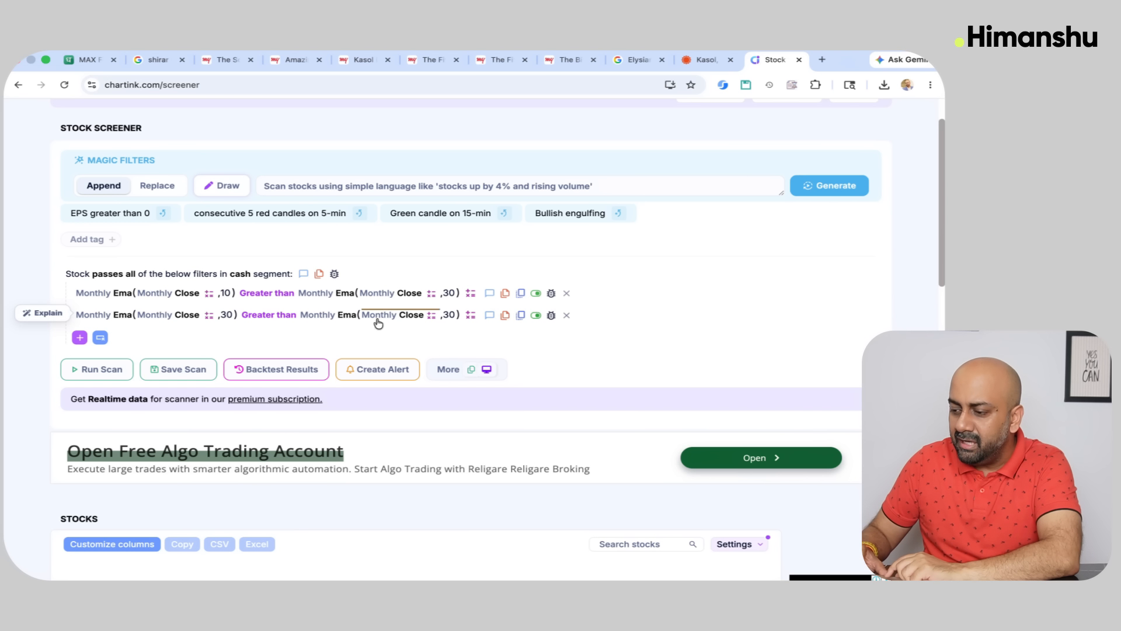
pyautogui.click(457, 314)
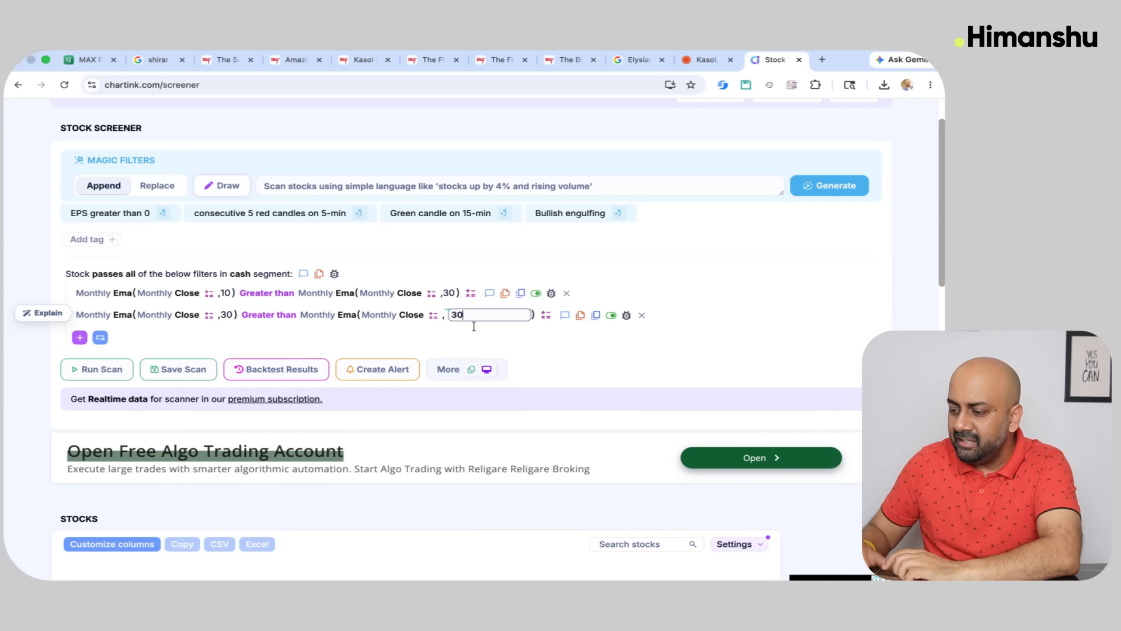
pyautogui.press('BackSpace')
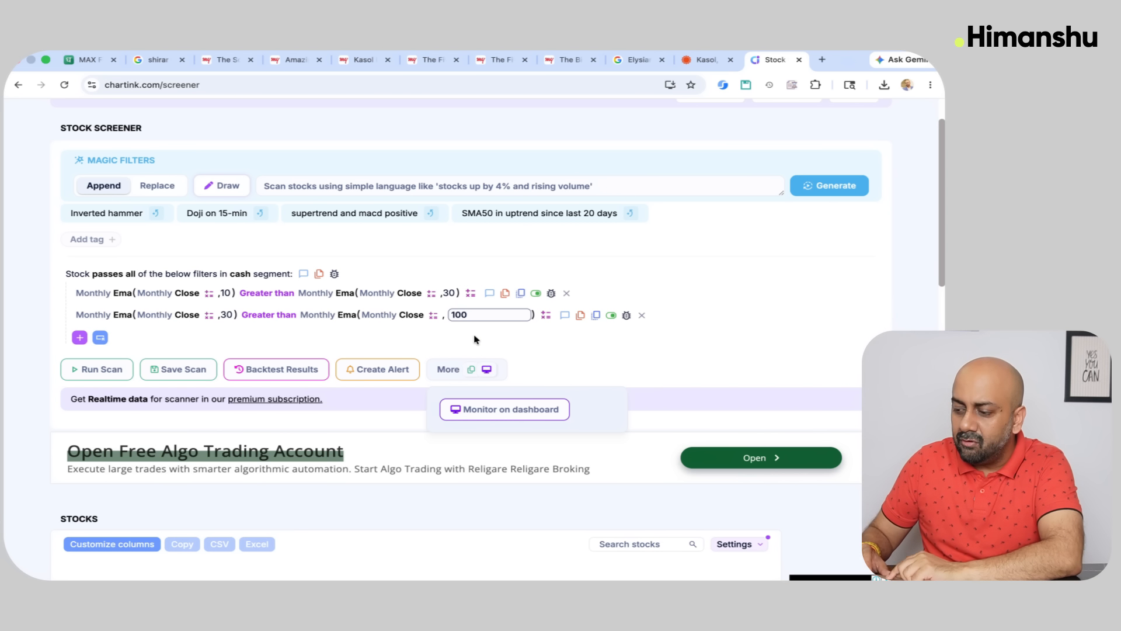
pyautogui.press('Return')
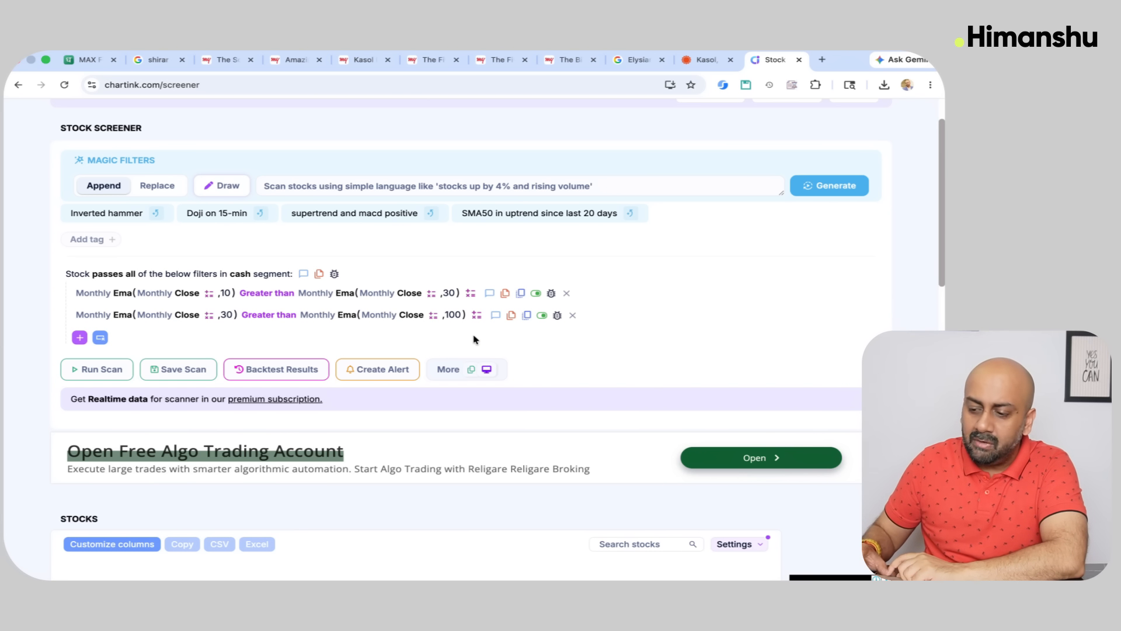
# Run the scan, sort the resulting stocks by volume in descending order, and preview the Jaiprakash Power Ventures chart.
pyautogui.click(97, 370)
pyautogui.scroll(-5, 140, 385)
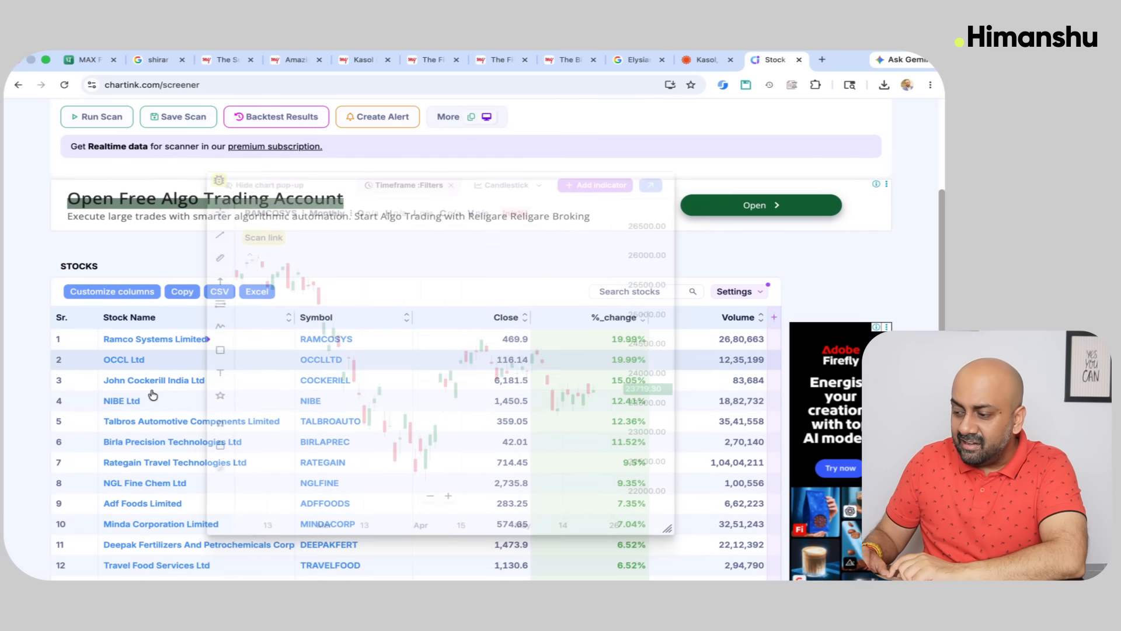
pyautogui.click(740, 317)
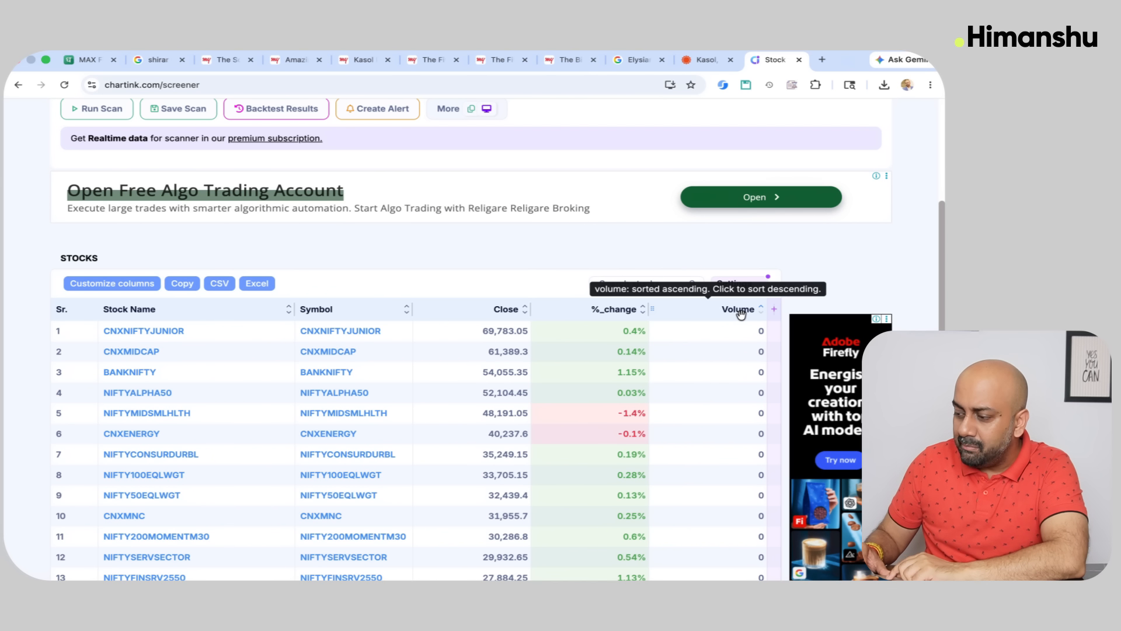
pyautogui.click(740, 314)
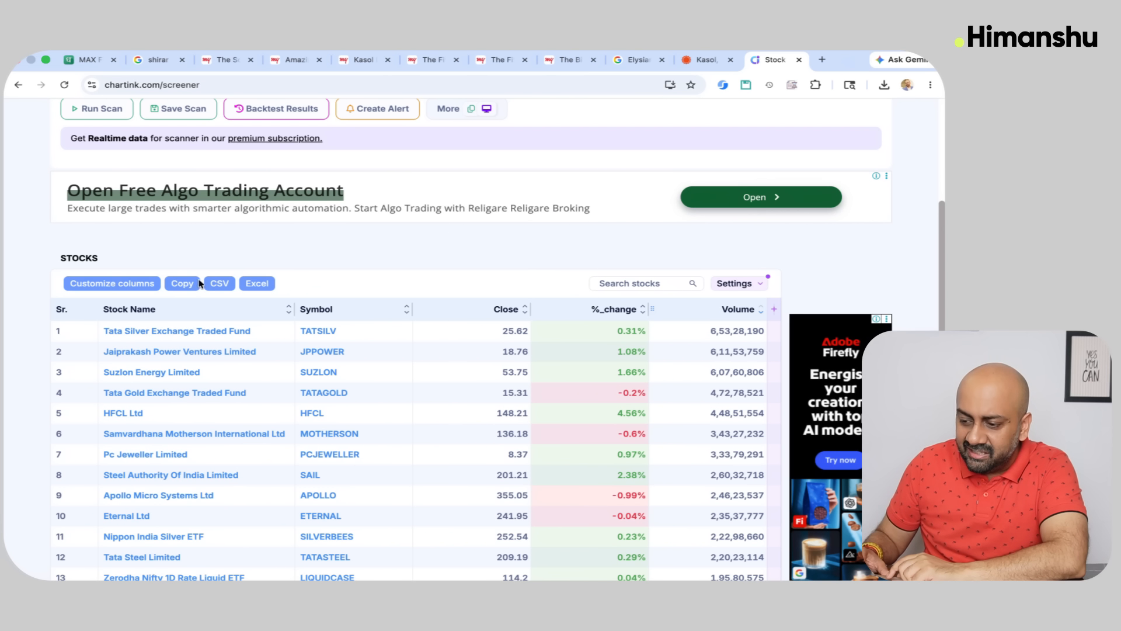
pyautogui.moveTo(178, 356)
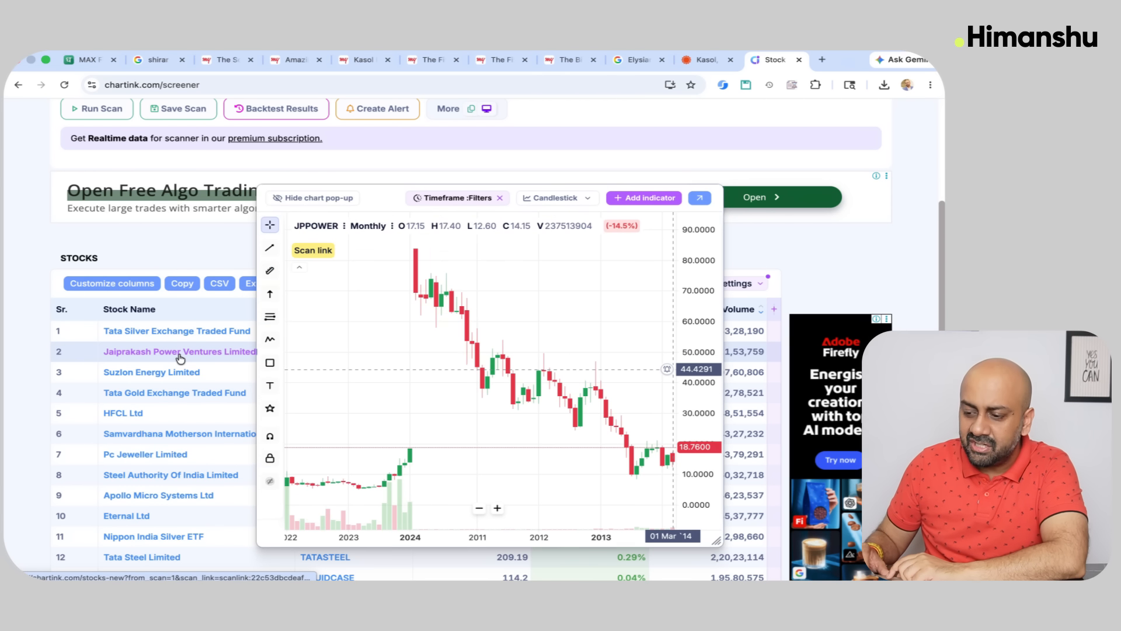
# Switch to the Max Financial Services chart on tv.dhan.co and set its interval to 1 month.
pyautogui.click(94, 61)
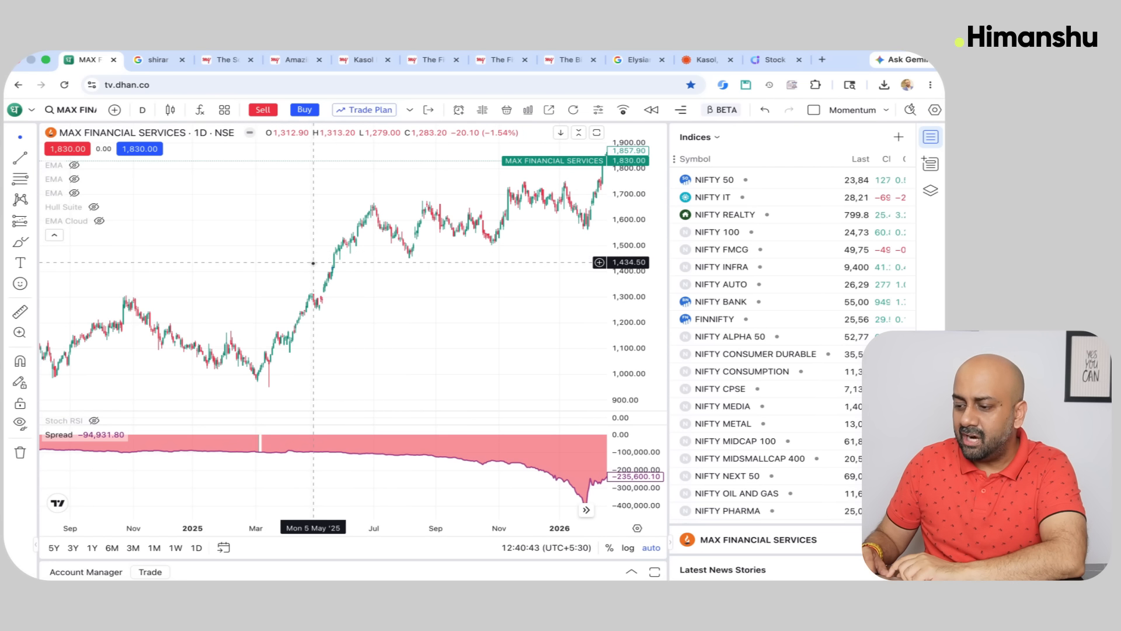
pyautogui.write('1')
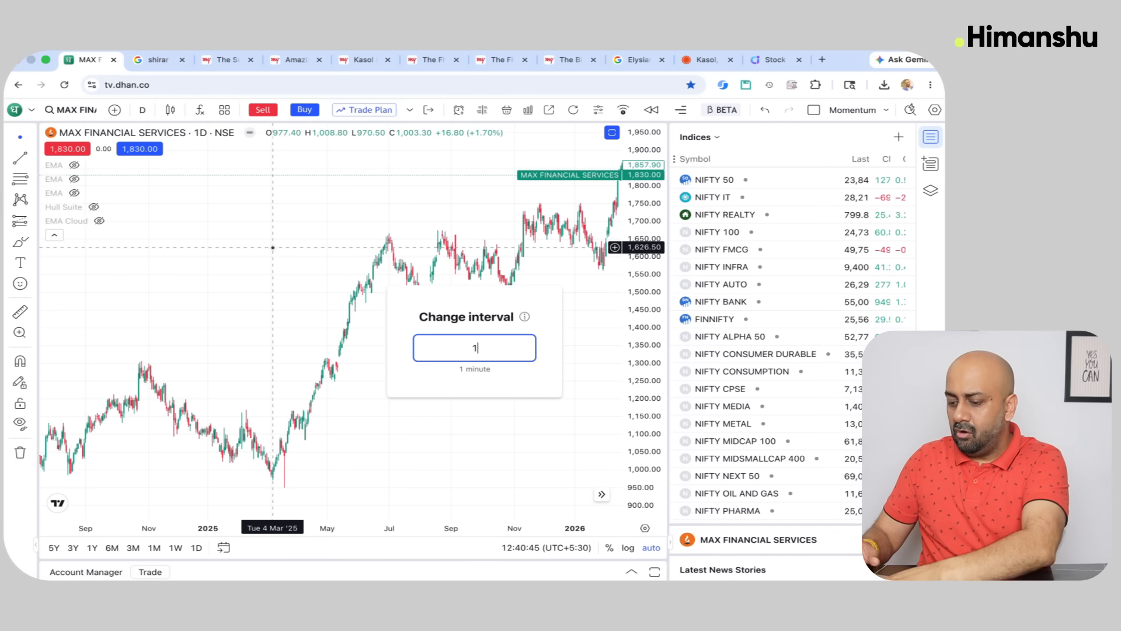
pyautogui.write('M')
pyautogui.press('Return')
# Show the three hidden EMA indicators on the monthly chart.
pyautogui.click(75, 165)
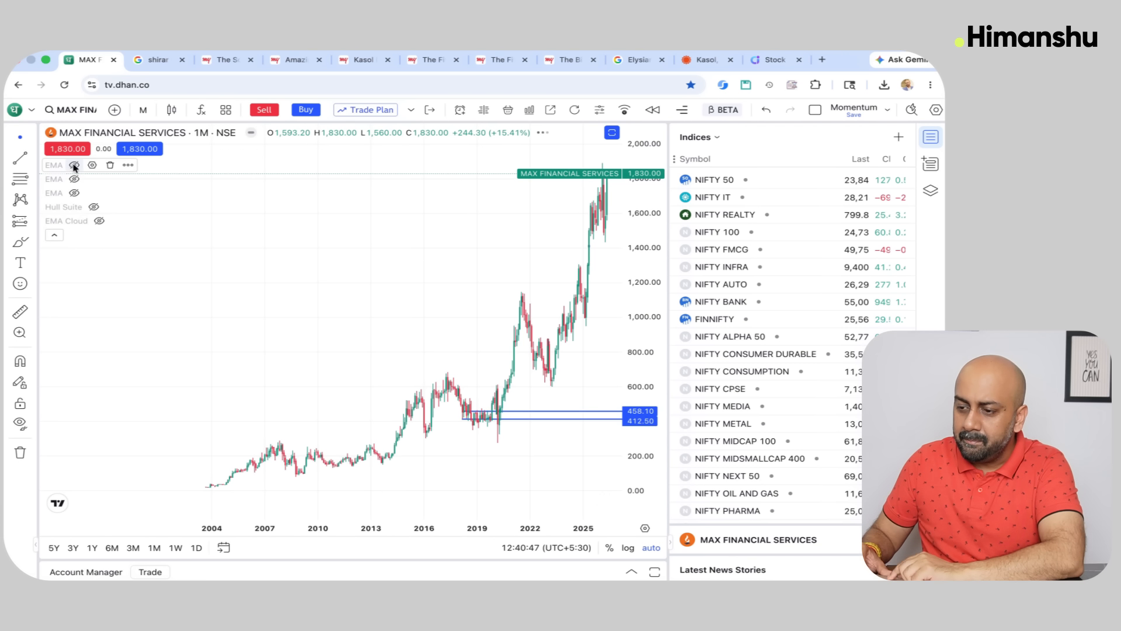
pyautogui.click(74, 178)
pyautogui.click(74, 193)
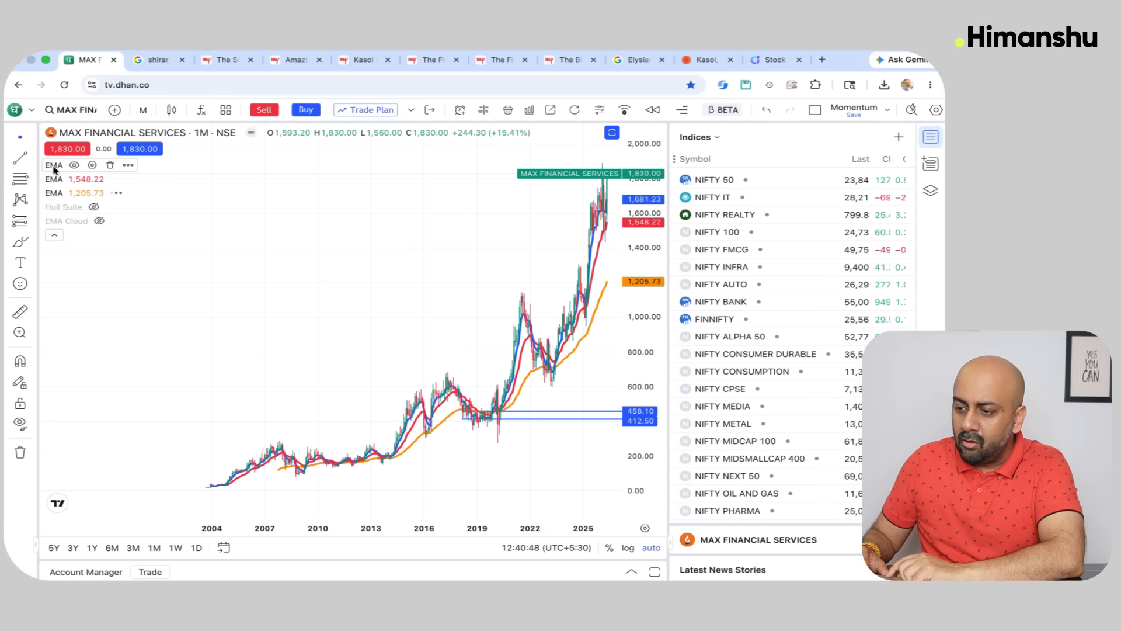
# Change the length of the first EMA and set the second EMA's length to 30.
pyautogui.click(92, 165)
pyautogui.doubleClick(477, 292)
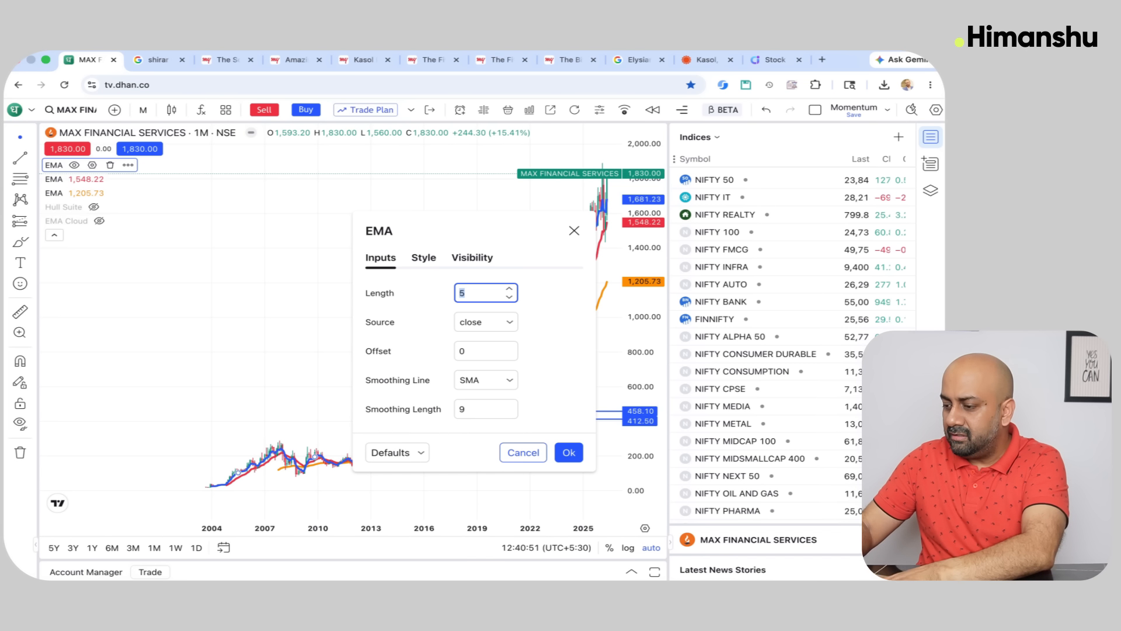
pyautogui.click(569, 452)
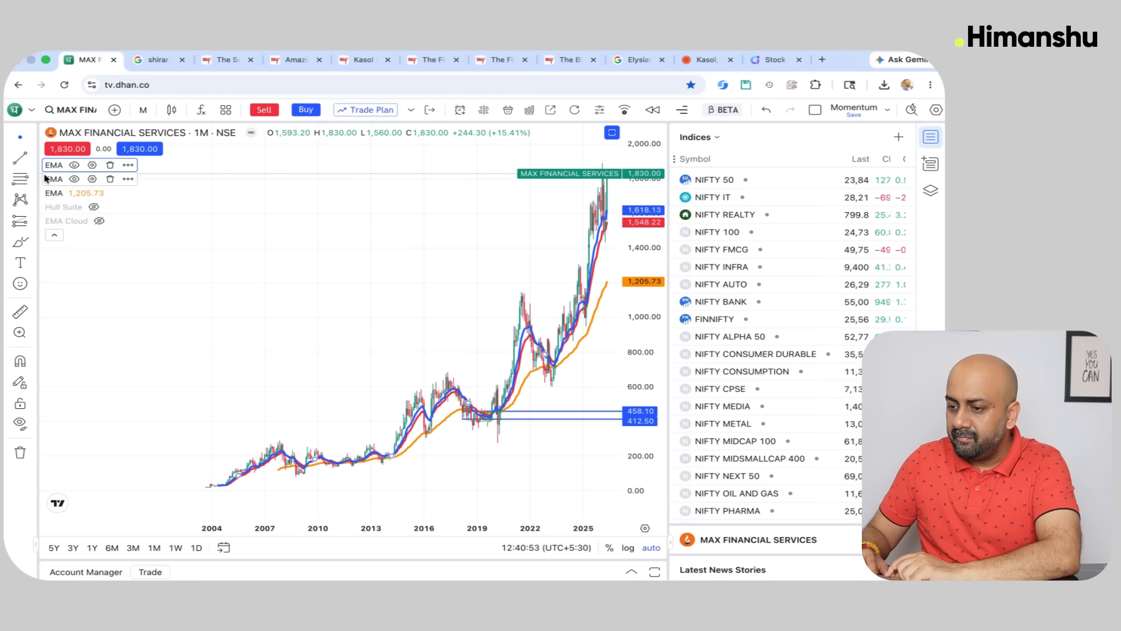
pyautogui.click(92, 178)
pyautogui.click(477, 292)
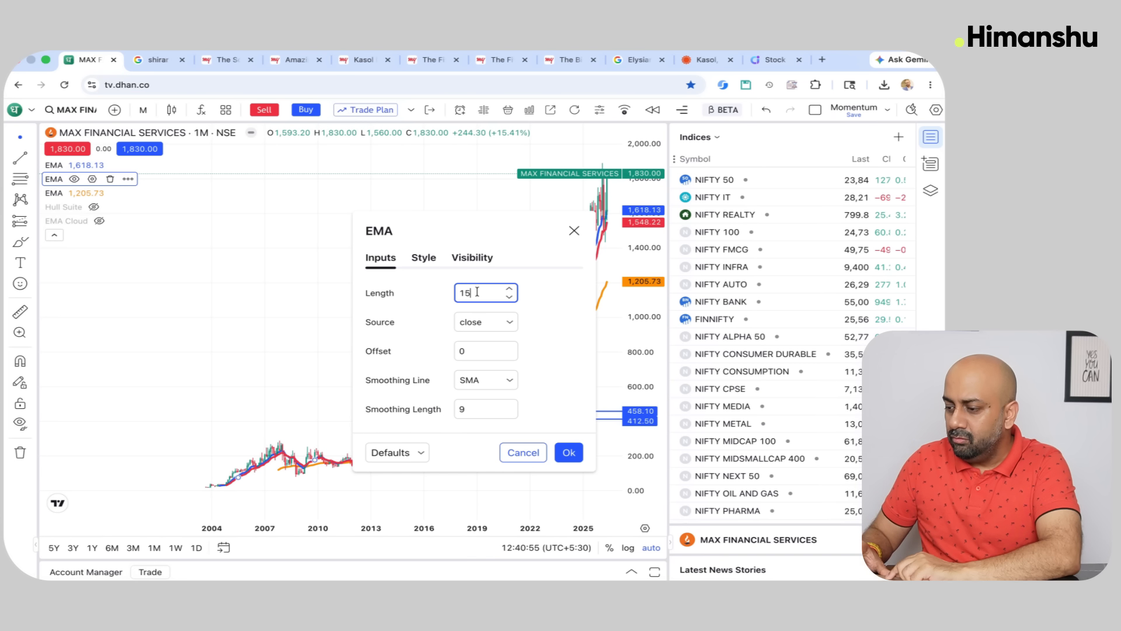
pyautogui.write('30')
pyautogui.click(569, 452)
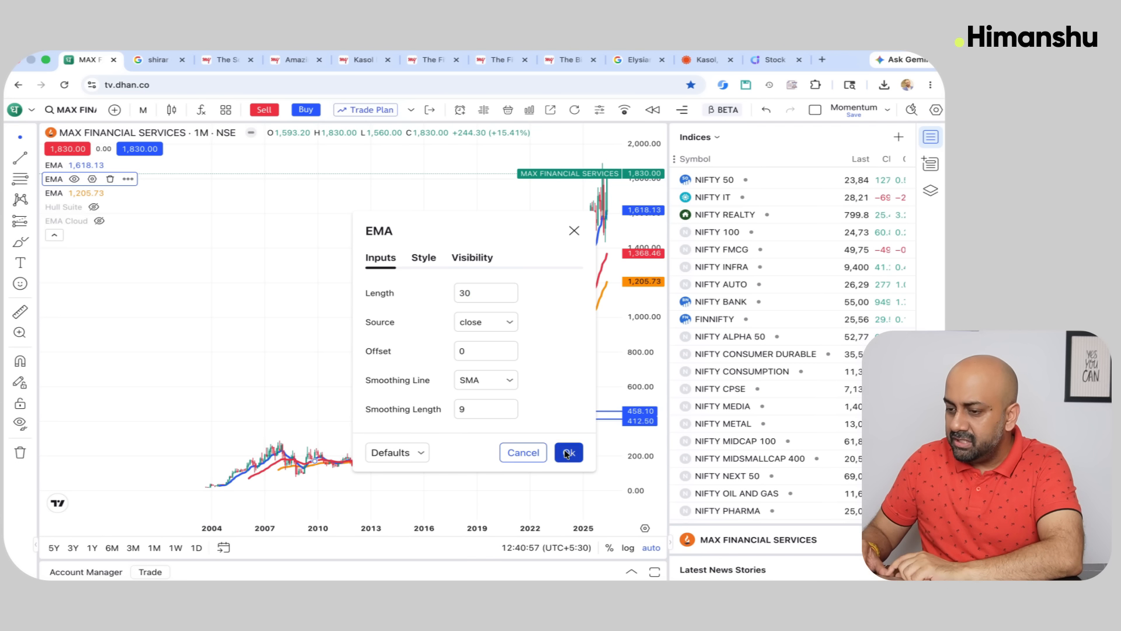
# Set the third EMA's length to 100 on the Max Financial Services monthly chart.
pyautogui.click(92, 193)
pyautogui.click(477, 291)
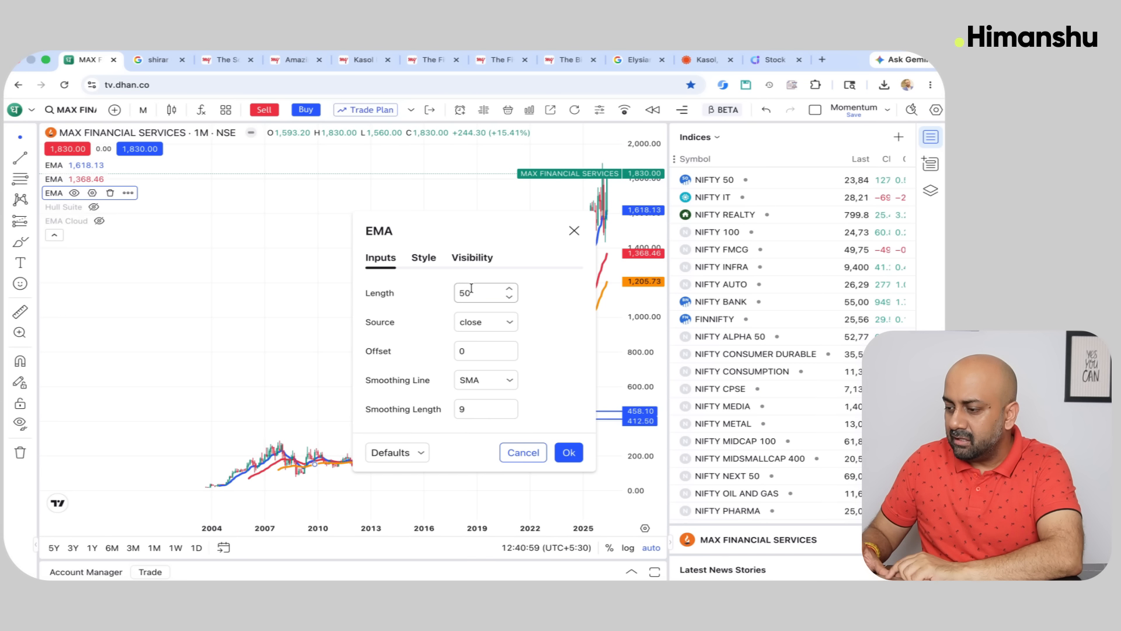
pyautogui.write('100')
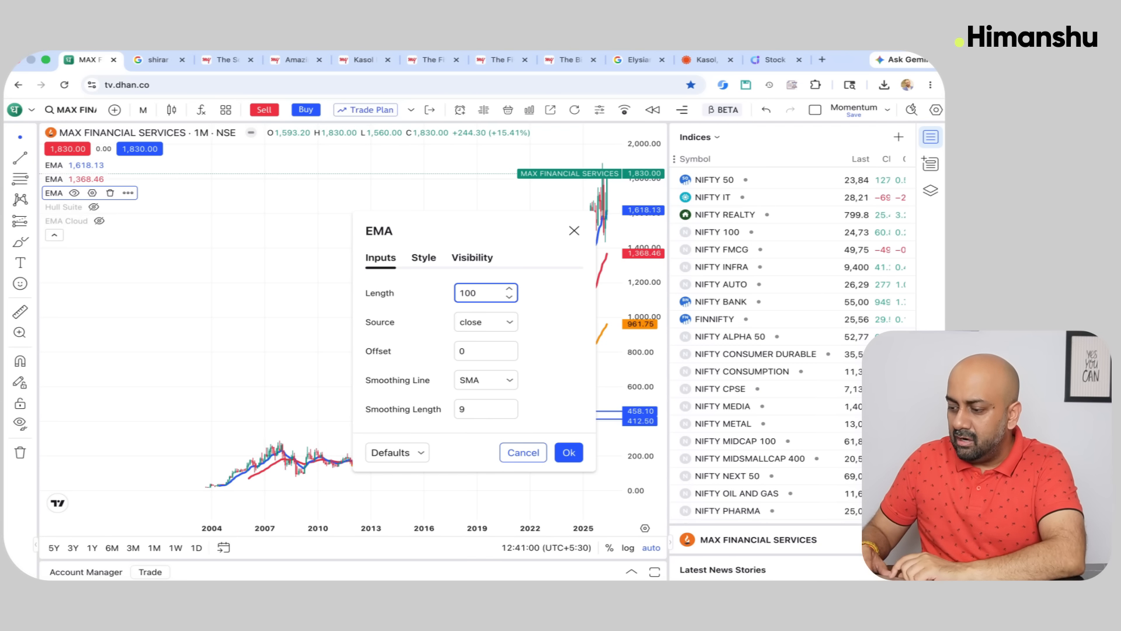
pyautogui.click(569, 452)
pyautogui.scroll(10, 506, 339)
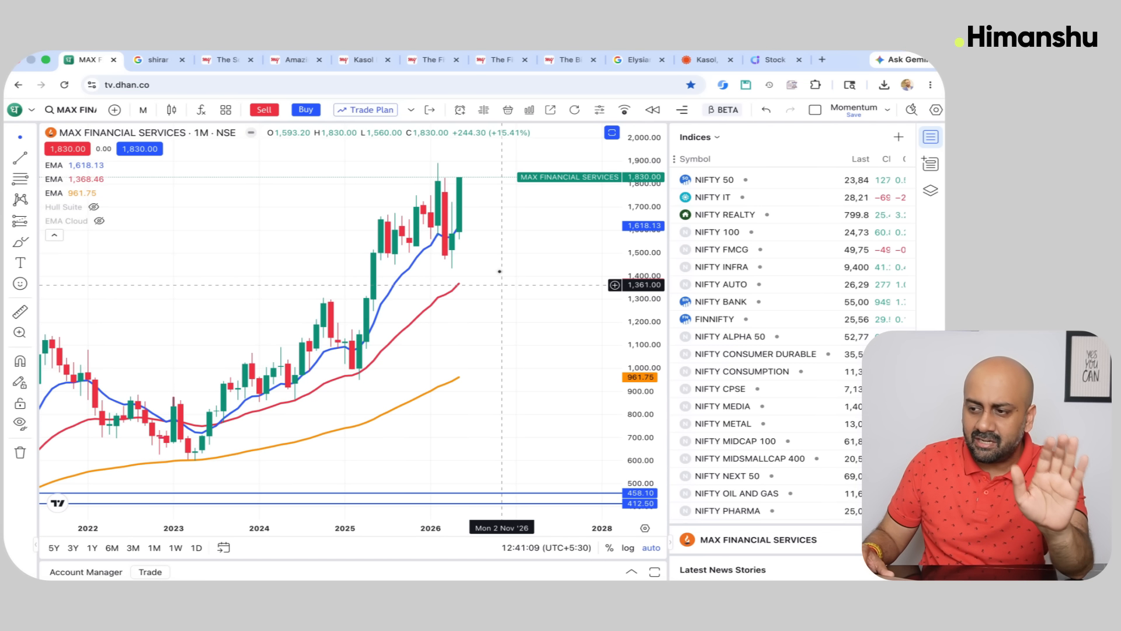
# Switch to the Chartink screener and duplicate both monthly EMA filters, 10 above 30 and 30 above 100.
pyautogui.click(770, 60)
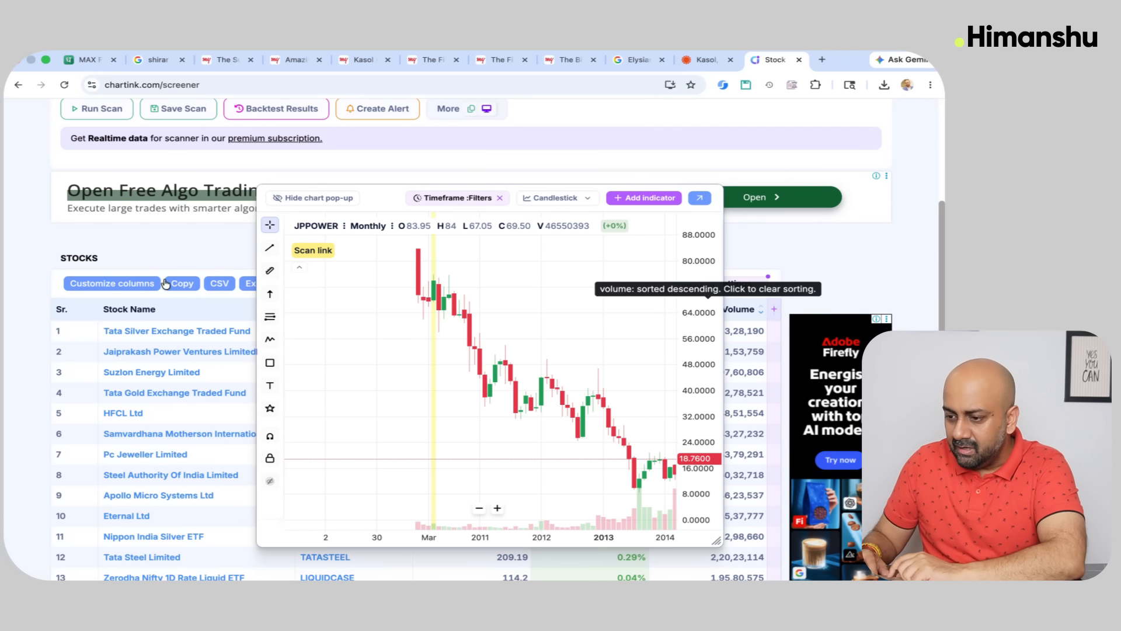
pyautogui.scroll(5, 33, 300)
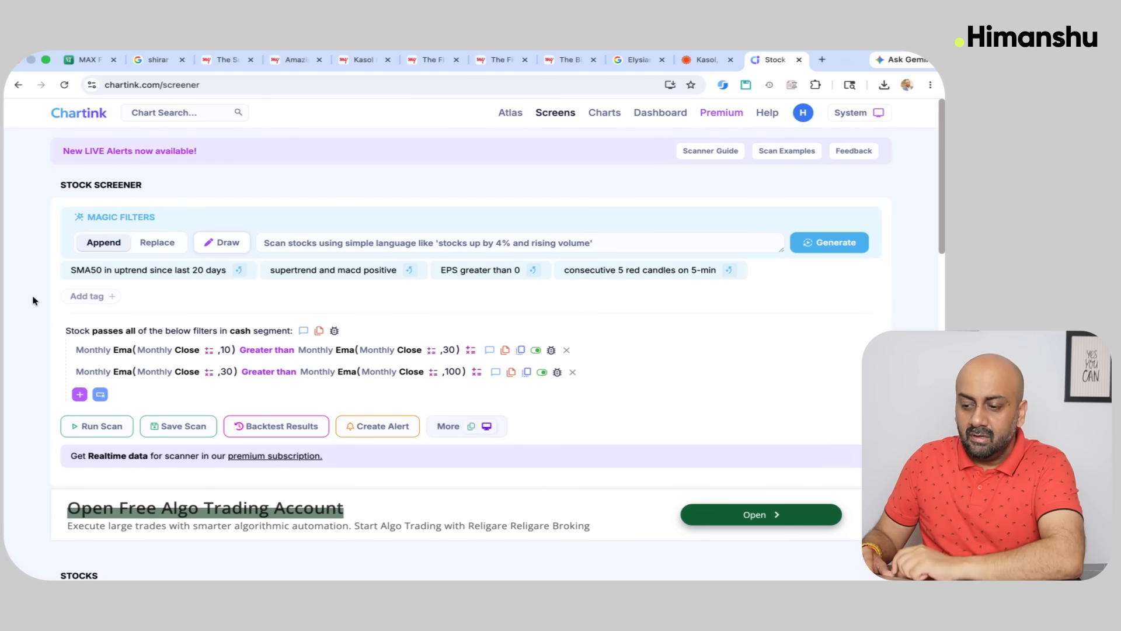
pyautogui.scroll(-1, 33, 301)
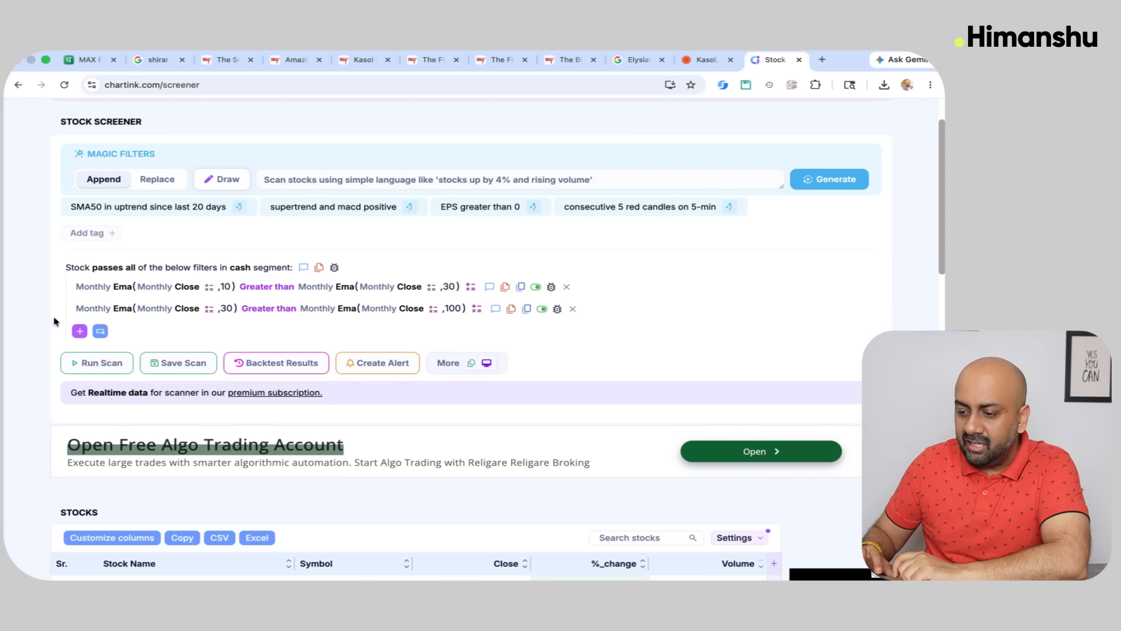
pyautogui.click(520, 288)
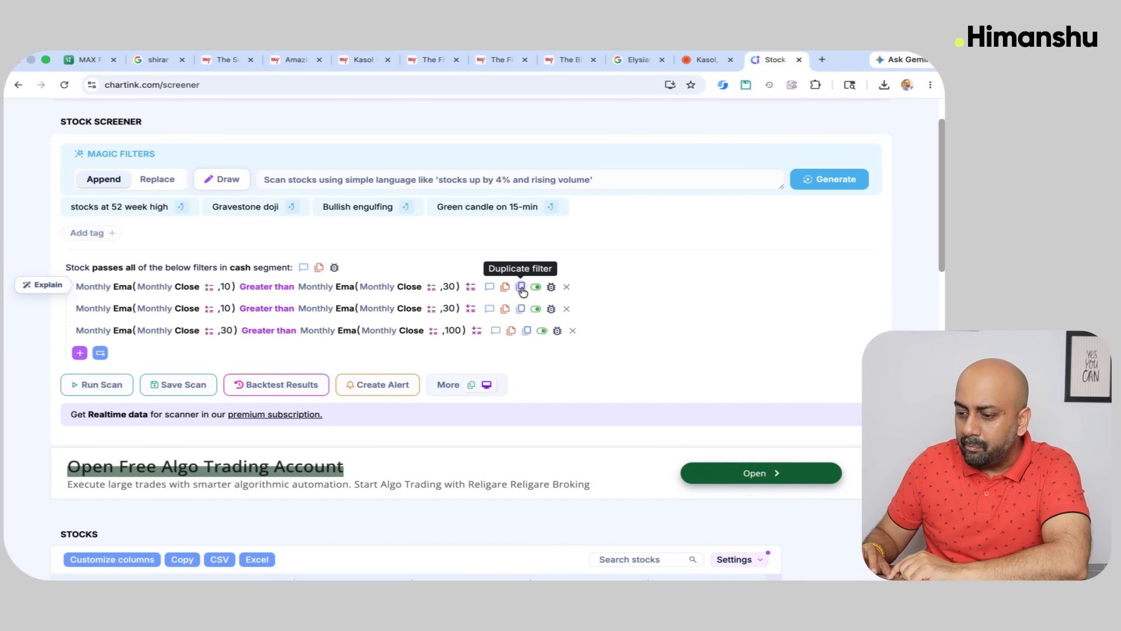
pyautogui.click(526, 330)
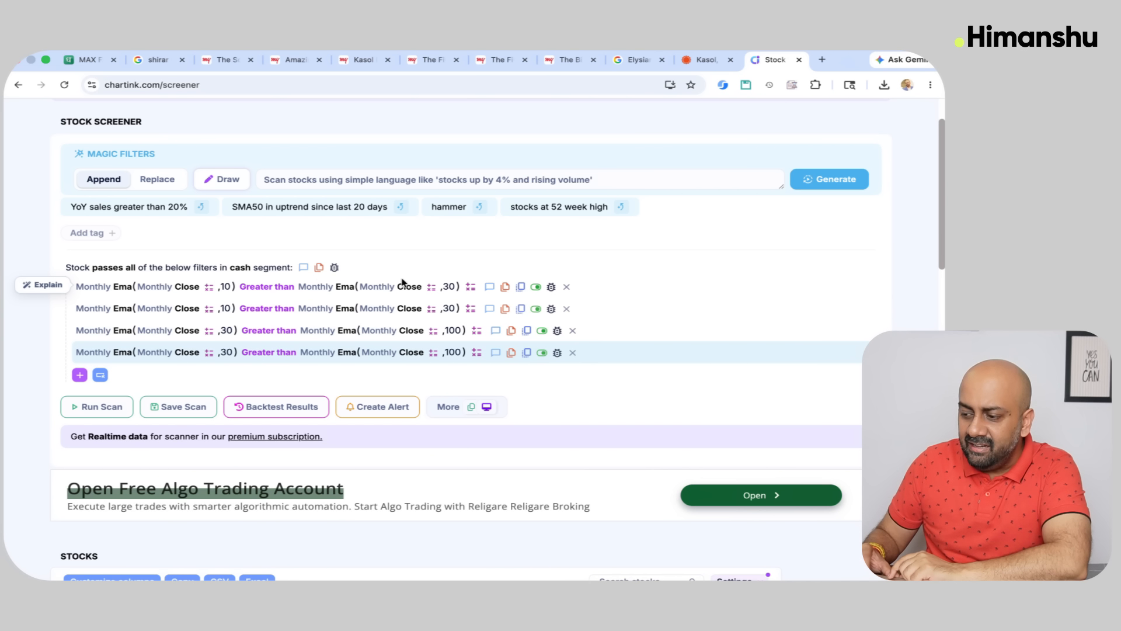
# Change both sides of the duplicated EMA 10 greater than EMA 30 filter to Weekly candles.
pyautogui.click(93, 309)
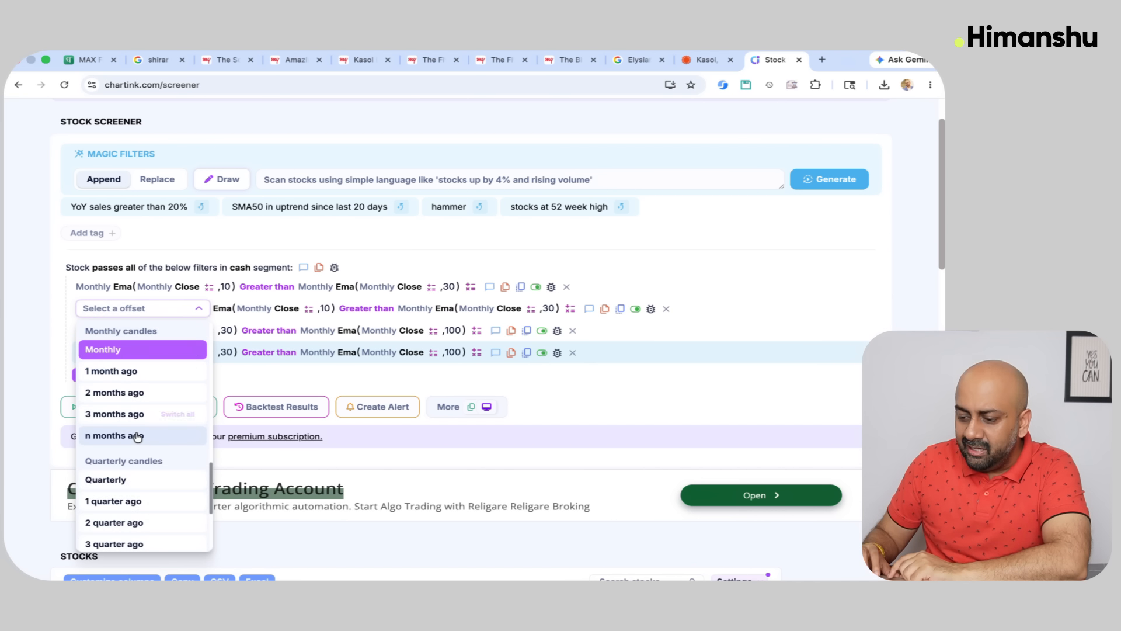
pyautogui.scroll(-2, 138, 437)
pyautogui.scroll(-1, 136, 435)
pyautogui.scroll(3, 134, 432)
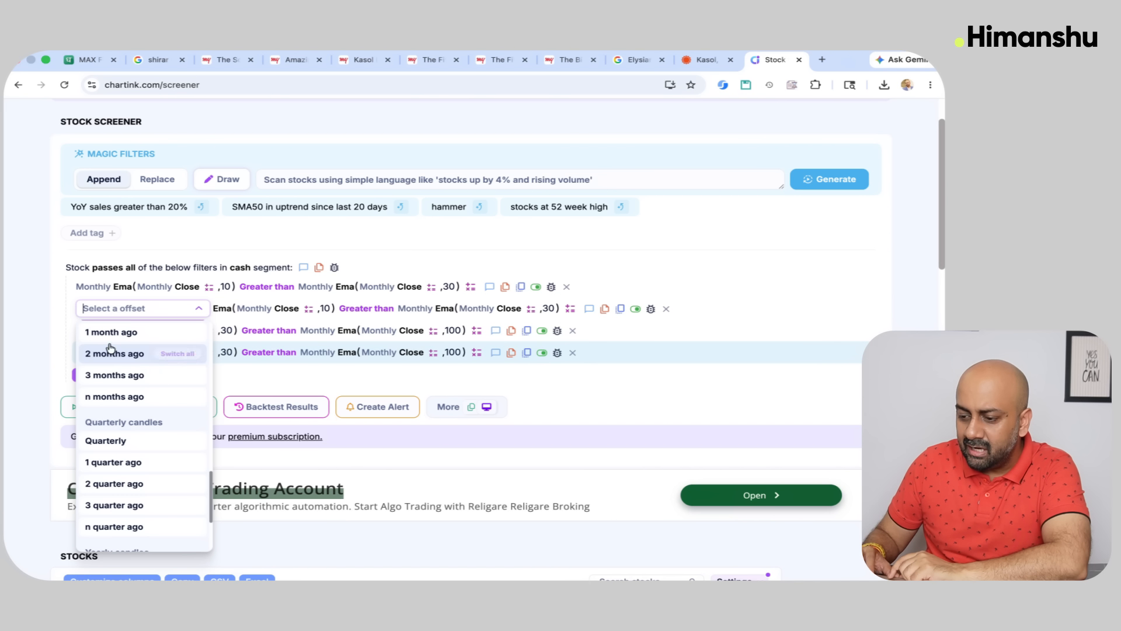
pyautogui.scroll(3, 110, 344)
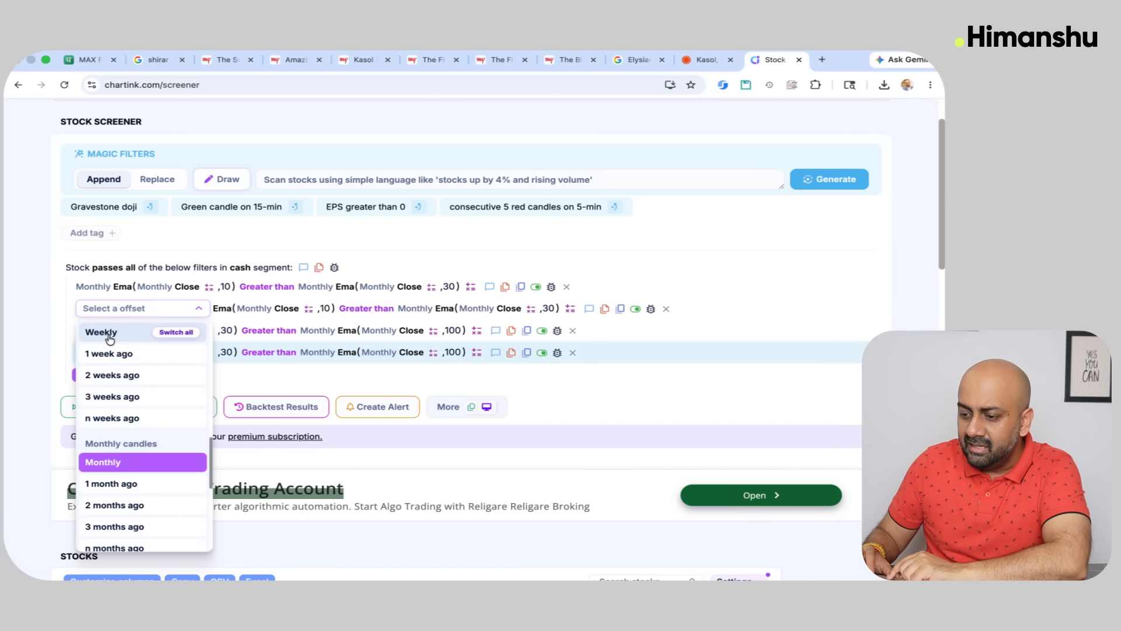
pyautogui.click(111, 330)
pyautogui.click(312, 309)
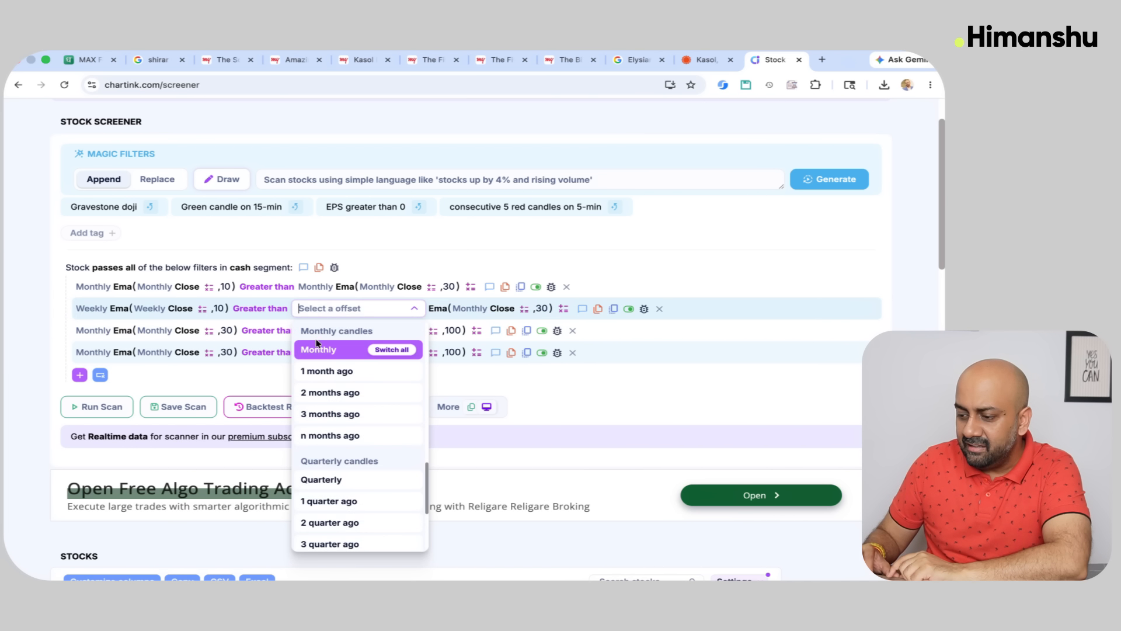
pyautogui.scroll(3, 342, 402)
pyautogui.click(327, 345)
# Change both sides of the duplicated EMA 30 greater than 100 filter to Weekly and order it below the weekly 10 greater than 30 filter.
pyautogui.click(94, 352)
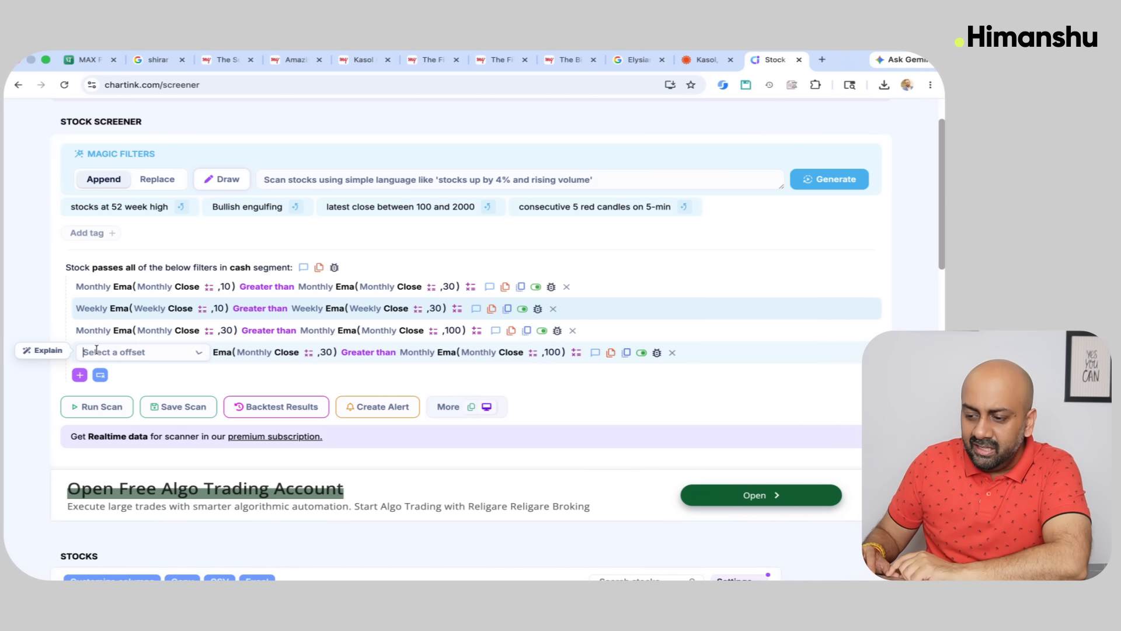
pyautogui.scroll(4, 138, 447)
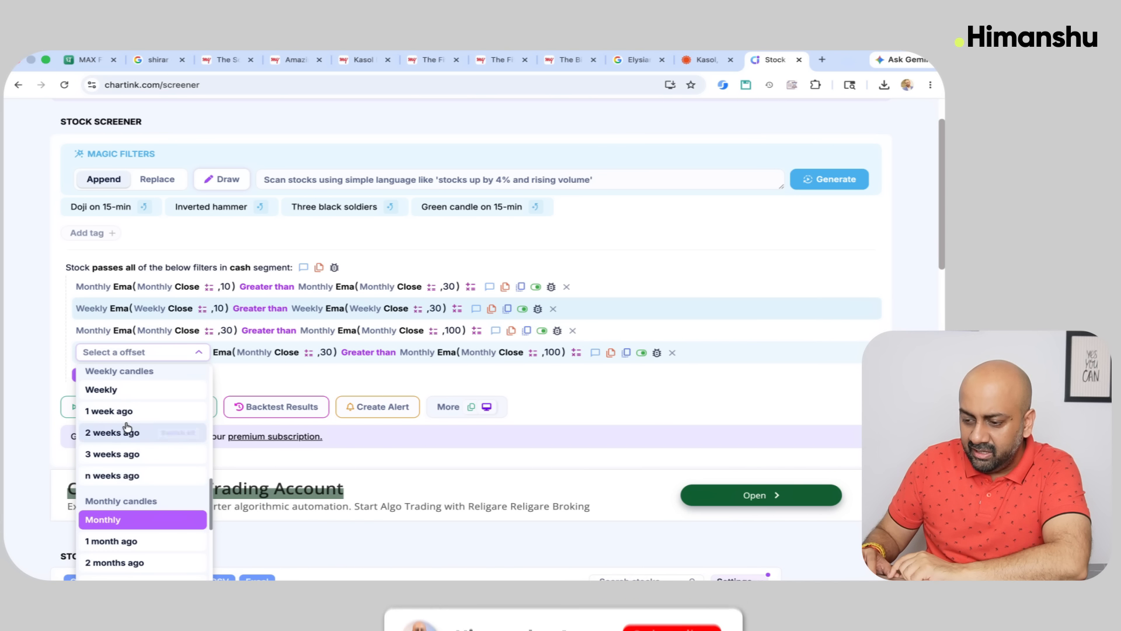
pyautogui.click(105, 390)
pyautogui.click(312, 352)
pyautogui.scroll(5, 343, 428)
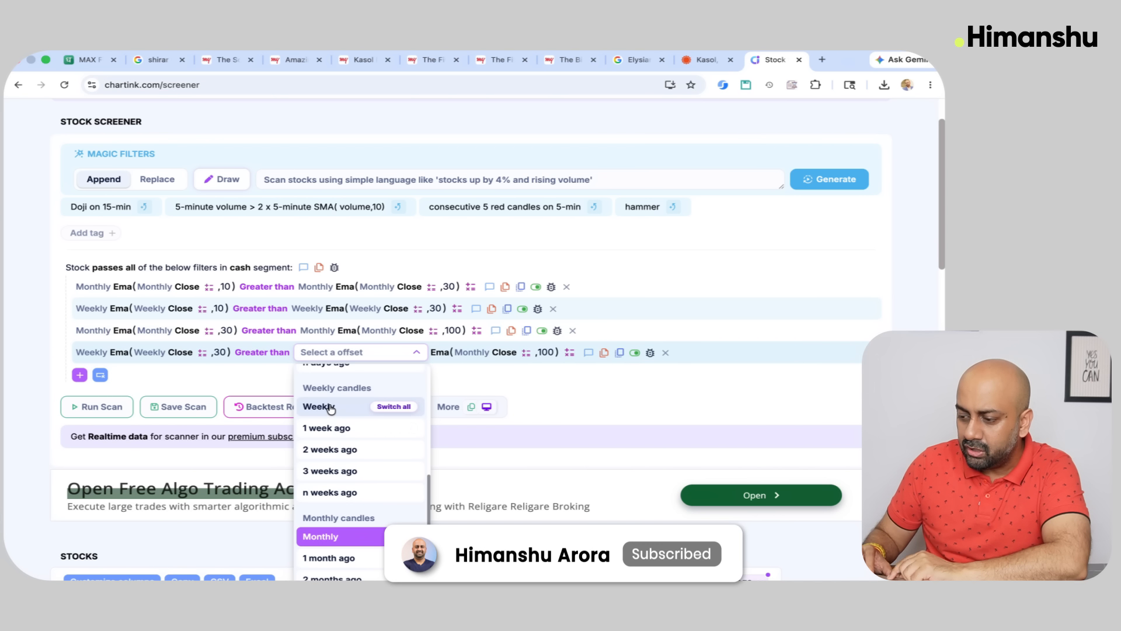
pyautogui.click(325, 406)
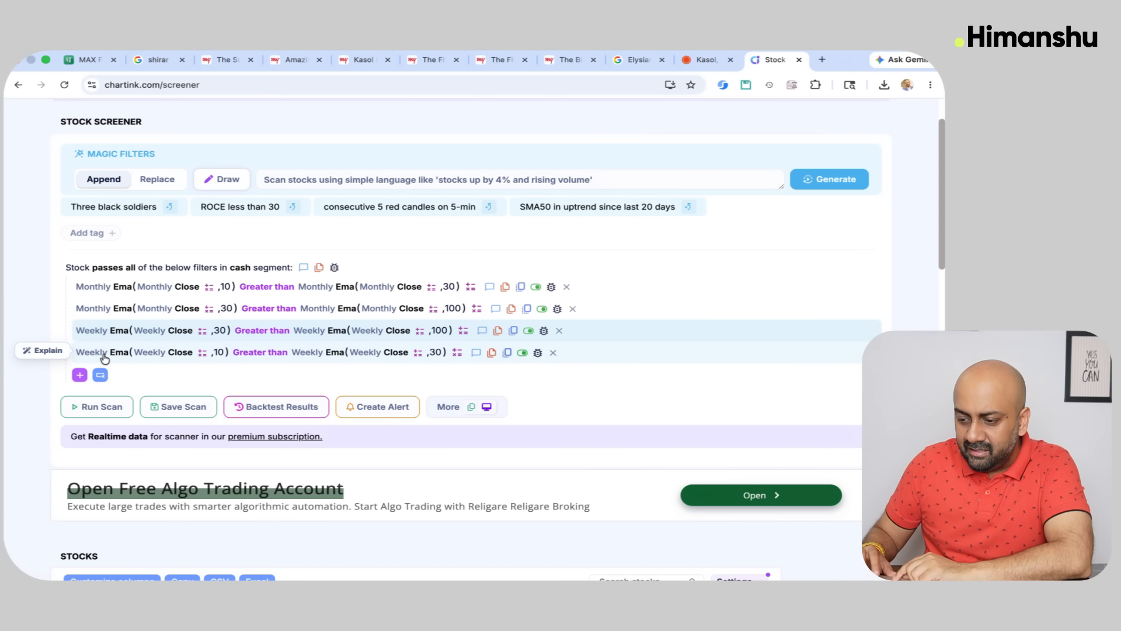
pyautogui.moveTo(106, 353); pyautogui.dragTo(105, 331)
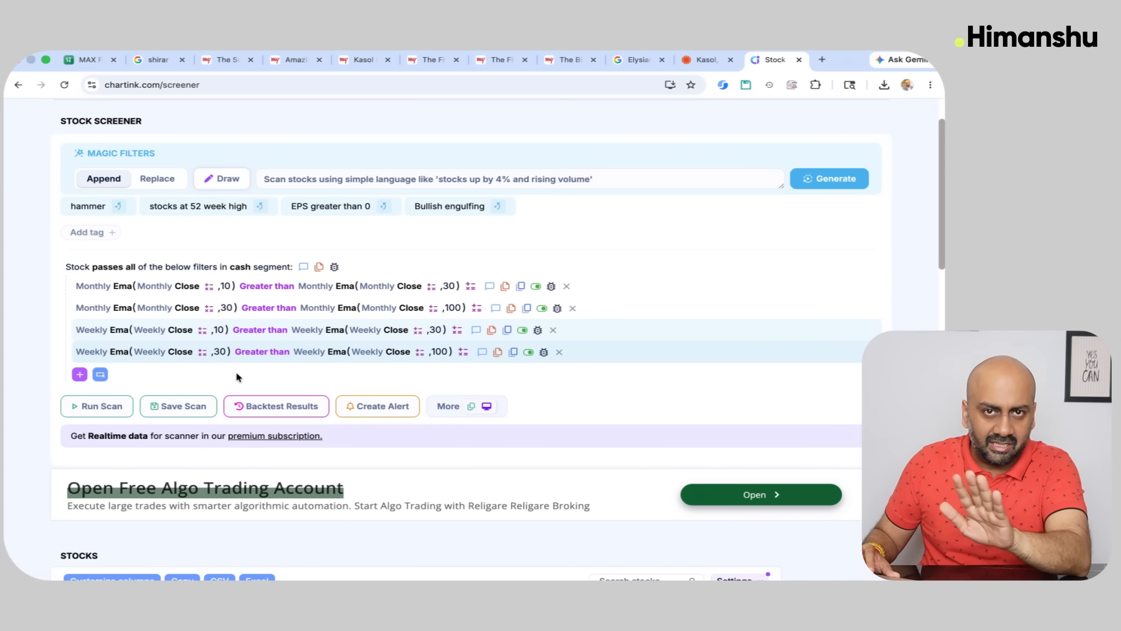
# Duplicate the weekly EMA 30 greater than EMA 100 filter and change both sides of the copy to Daily.
pyautogui.scroll(-1, 236, 377)
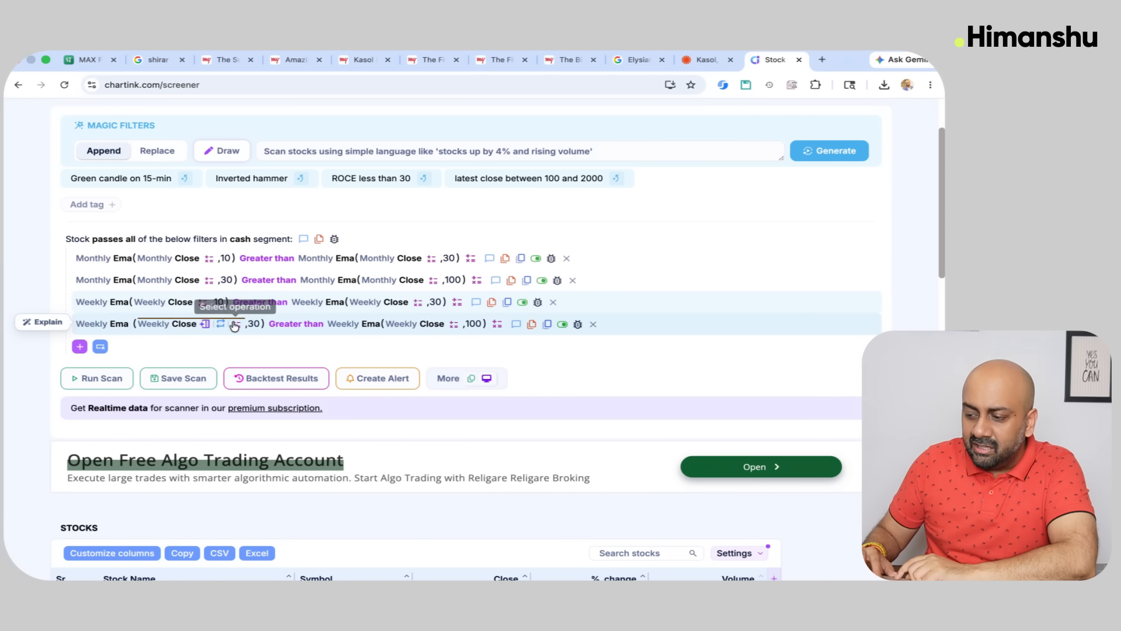
pyautogui.click(514, 324)
pyautogui.scroll(3, 136, 409)
pyautogui.click(122, 399)
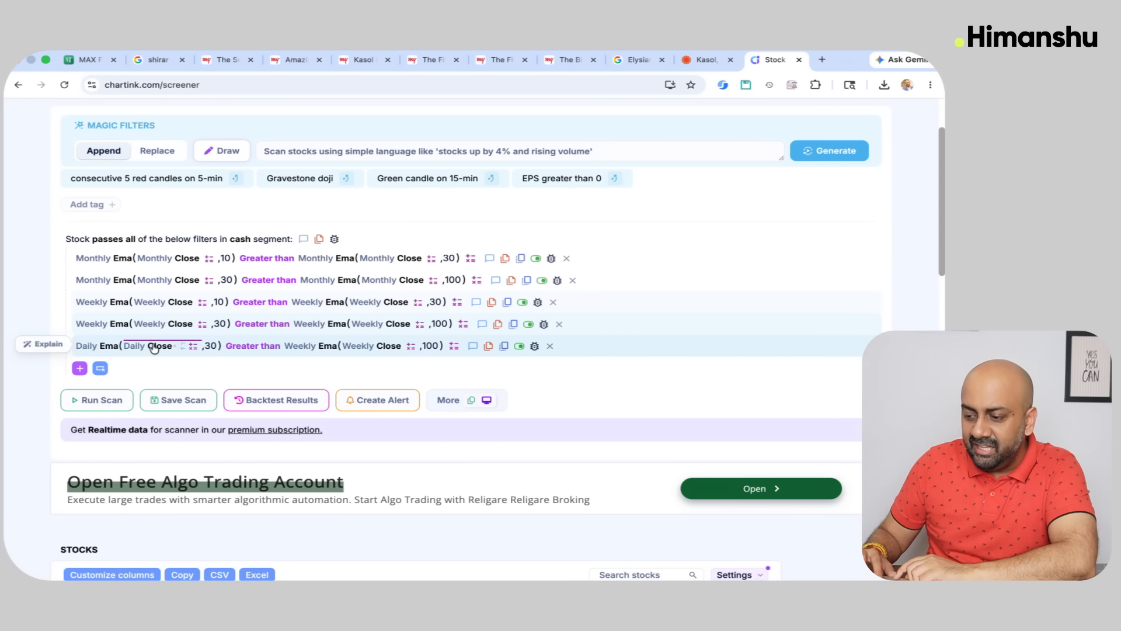
pyautogui.click(301, 351)
pyautogui.scroll(5, 318, 411)
pyautogui.click(315, 389)
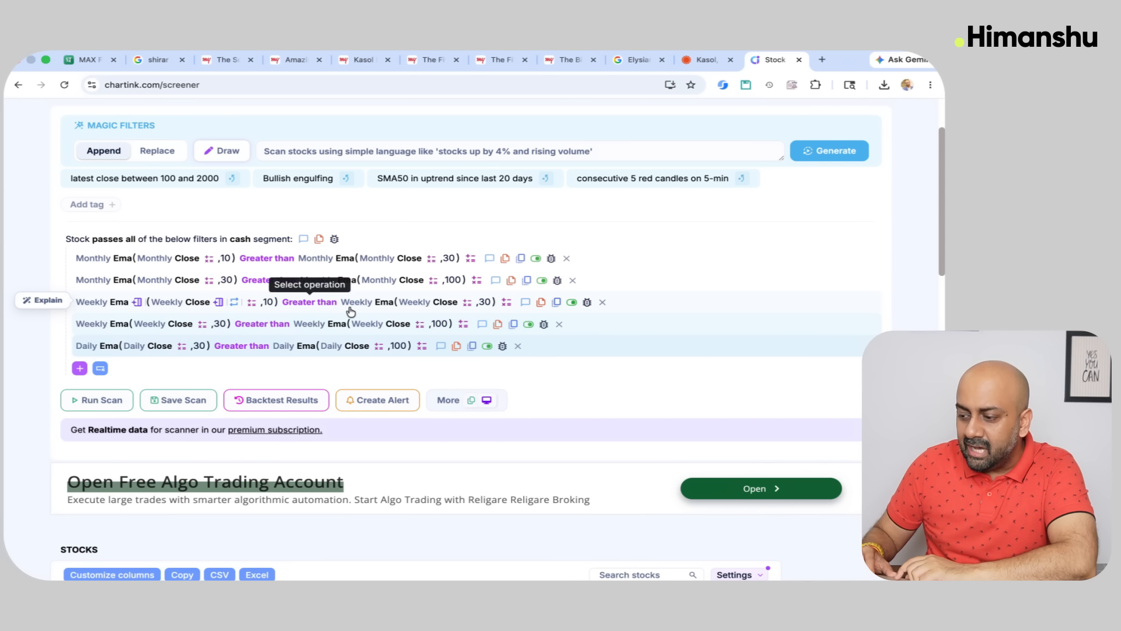
# Duplicate the weekly EMA 10 greater than EMA 30 filter to the end of the list and change both its sides to Daily.
pyautogui.click(508, 302)
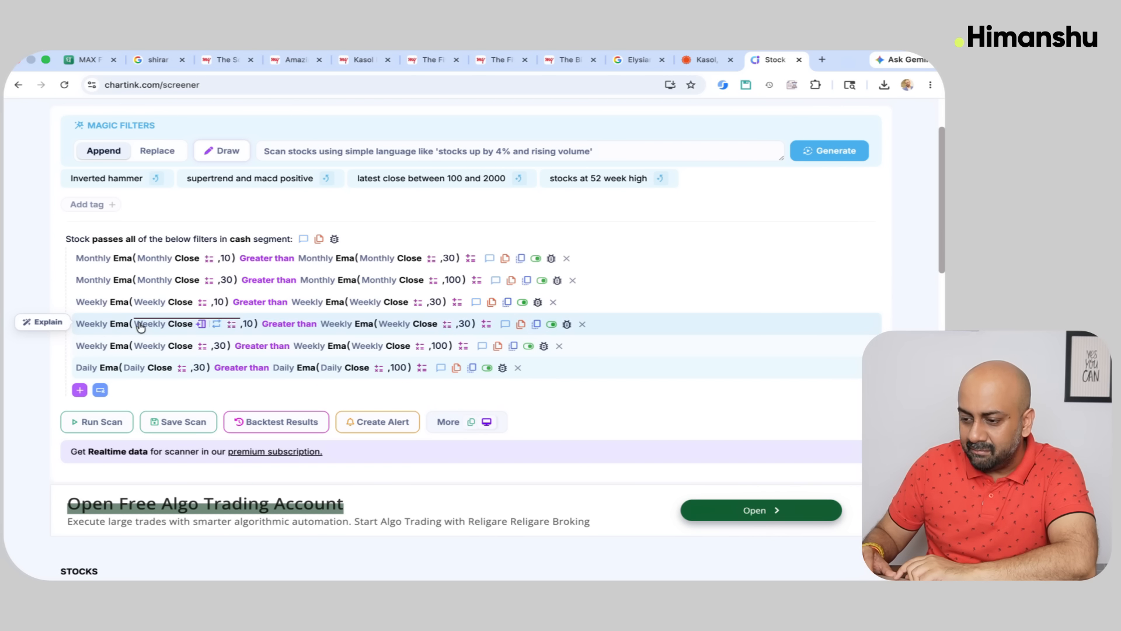
pyautogui.moveTo(88, 325); pyautogui.dragTo(96, 376)
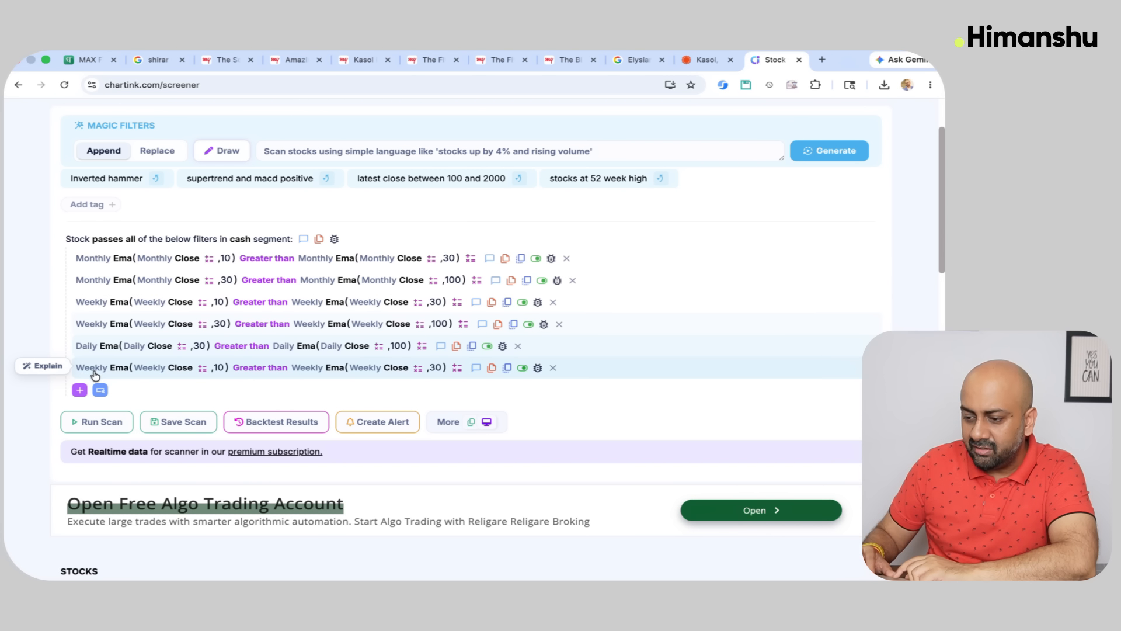
pyautogui.click(103, 369)
pyautogui.scroll(5, 140, 444)
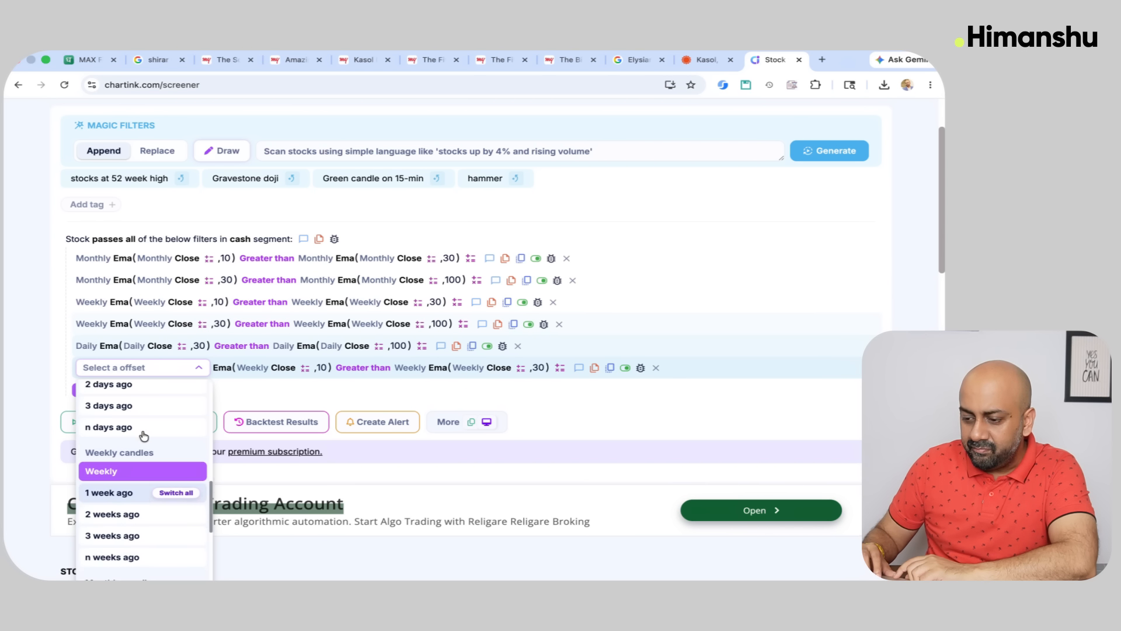
pyautogui.click(101, 418)
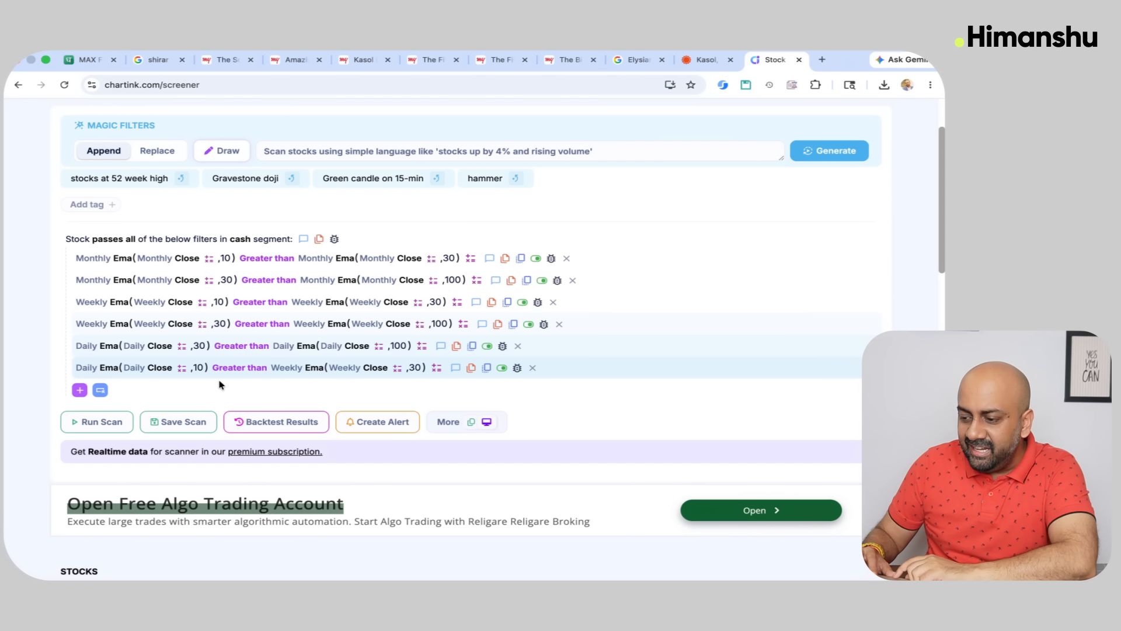
pyautogui.click(286, 368)
pyautogui.scroll(4, 316, 437)
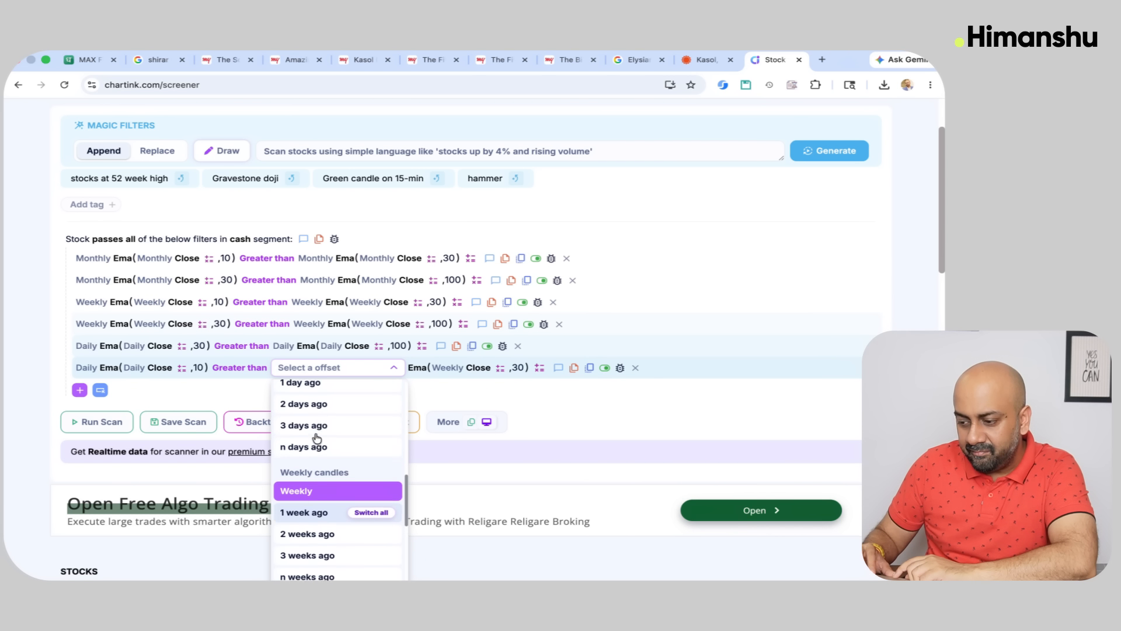
pyautogui.click(292, 401)
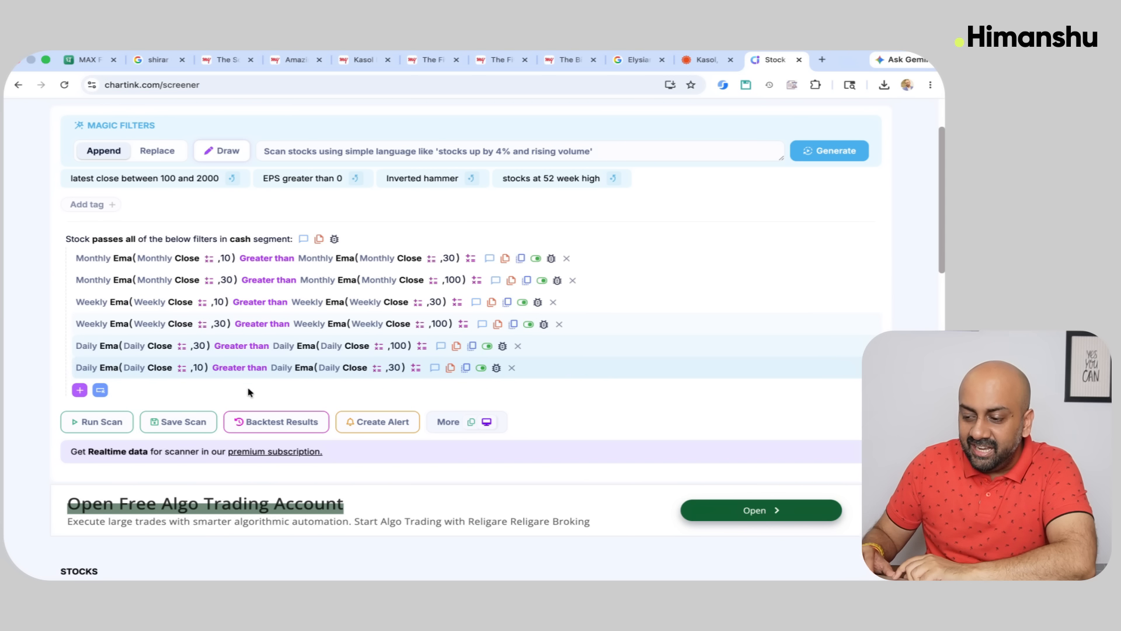
# Change the comparison in the daily EMA 10 and EMA 30 filter to Crossed above.
pyautogui.scroll(-1, 248, 392)
pyautogui.click(240, 331)
pyautogui.scroll(-1, 277, 436)
pyautogui.click(263, 541)
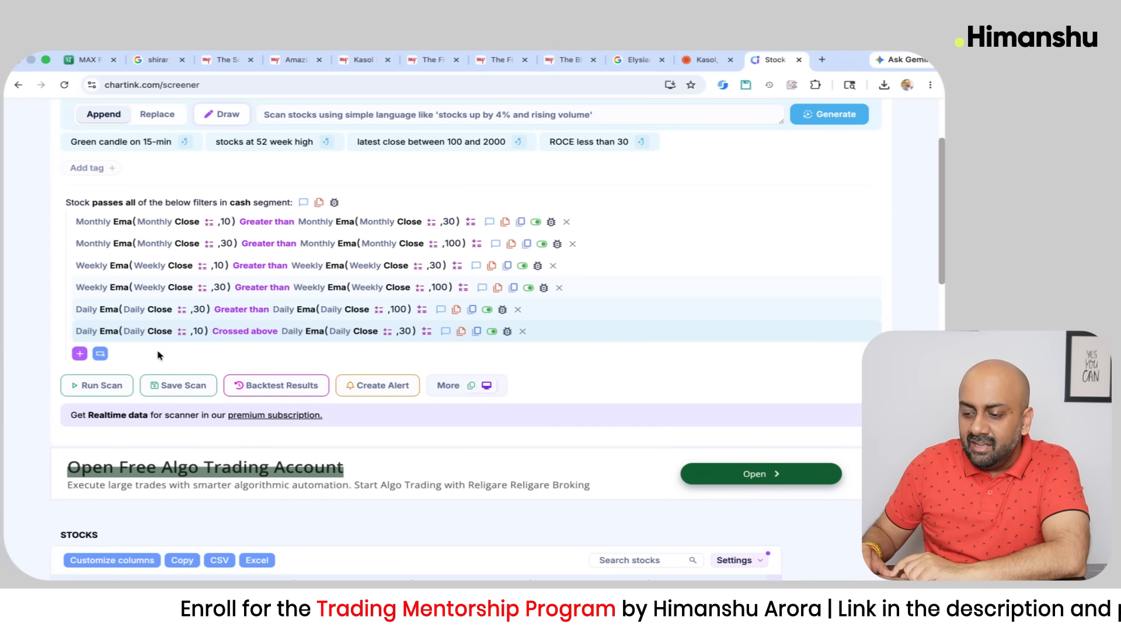
# Run the scan and preview the Rico Auto Industries chart from the resulting stocks.
pyautogui.click(95, 385)
pyautogui.scroll(-3, 178, 403)
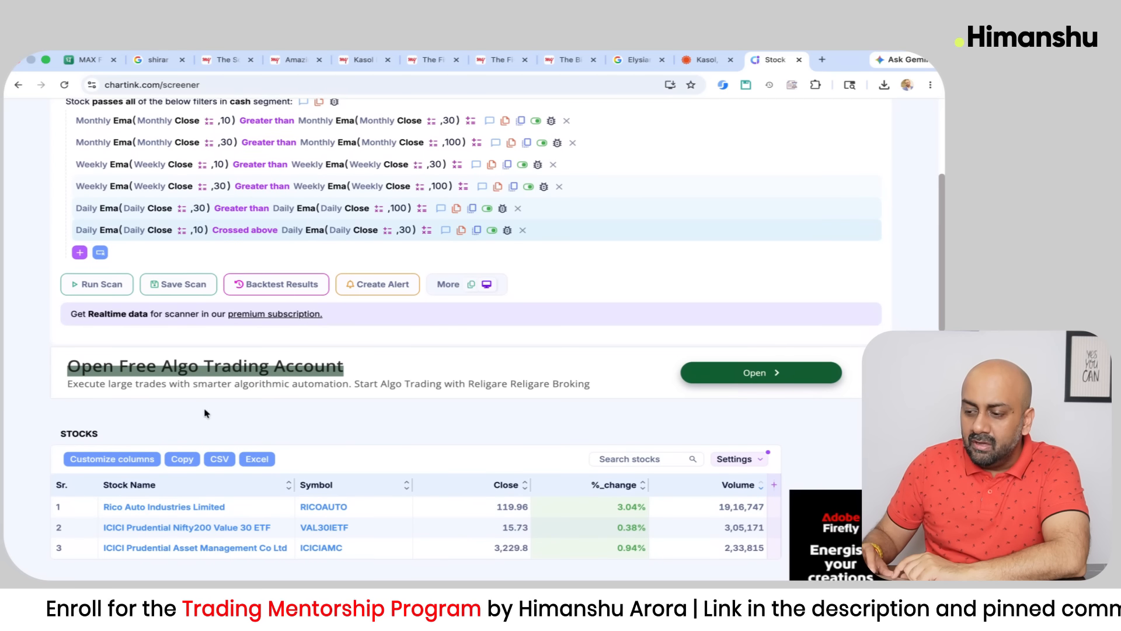
pyautogui.moveTo(187, 442)
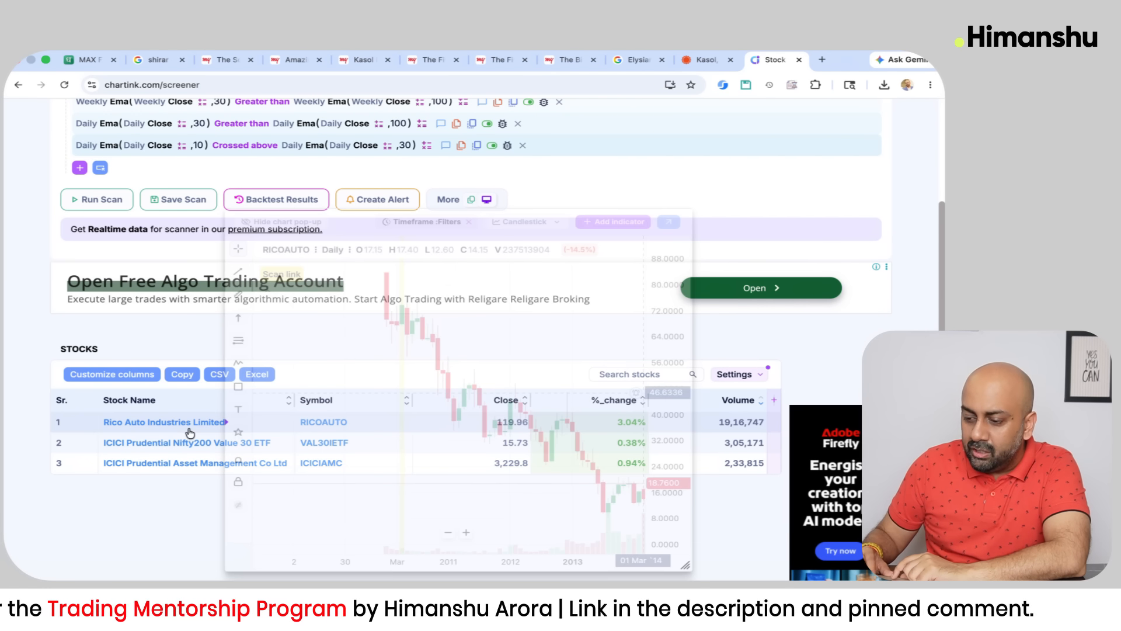
# Switch to the tv.dhan.co chart and load the NSE symbol RICOAUTO-EQ.
pyautogui.click(86, 60)
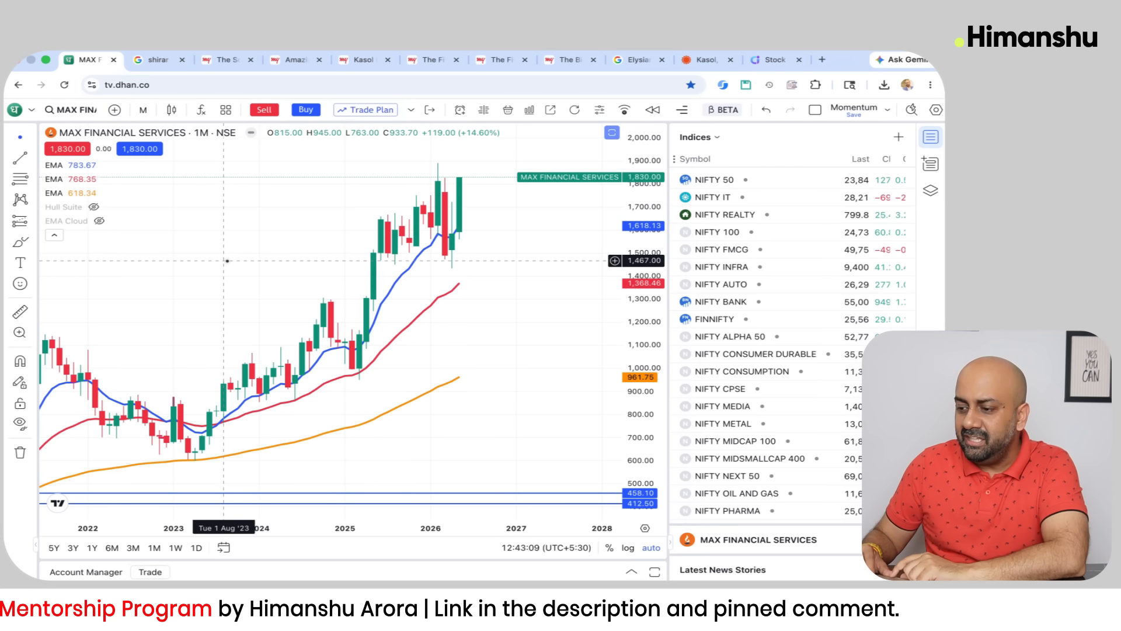
pyautogui.write('RICO')
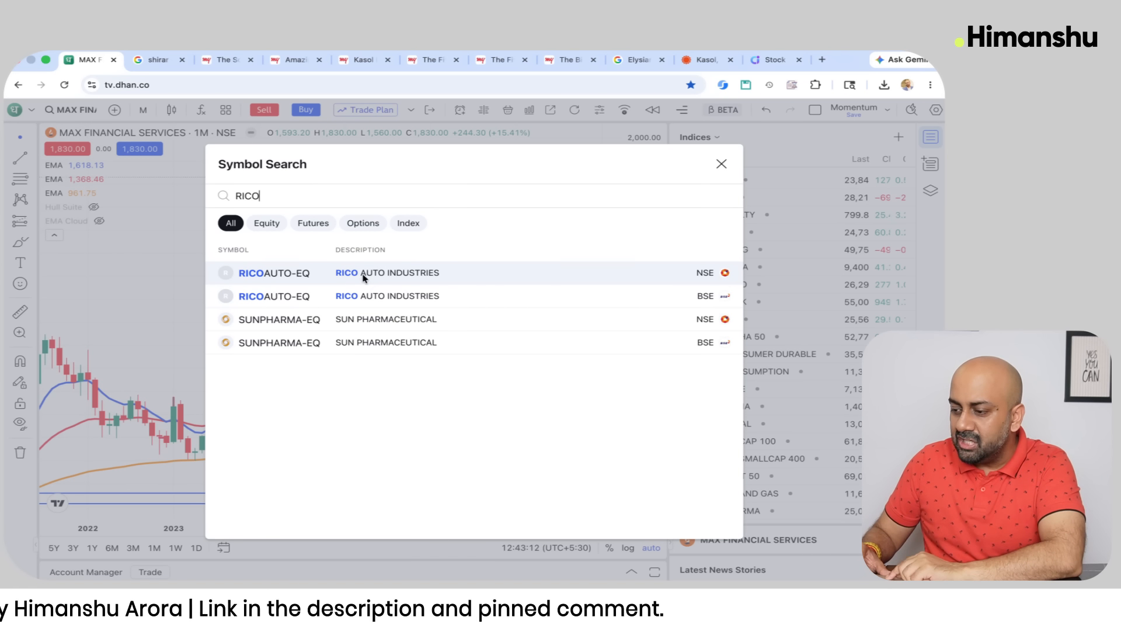
pyautogui.click(275, 273)
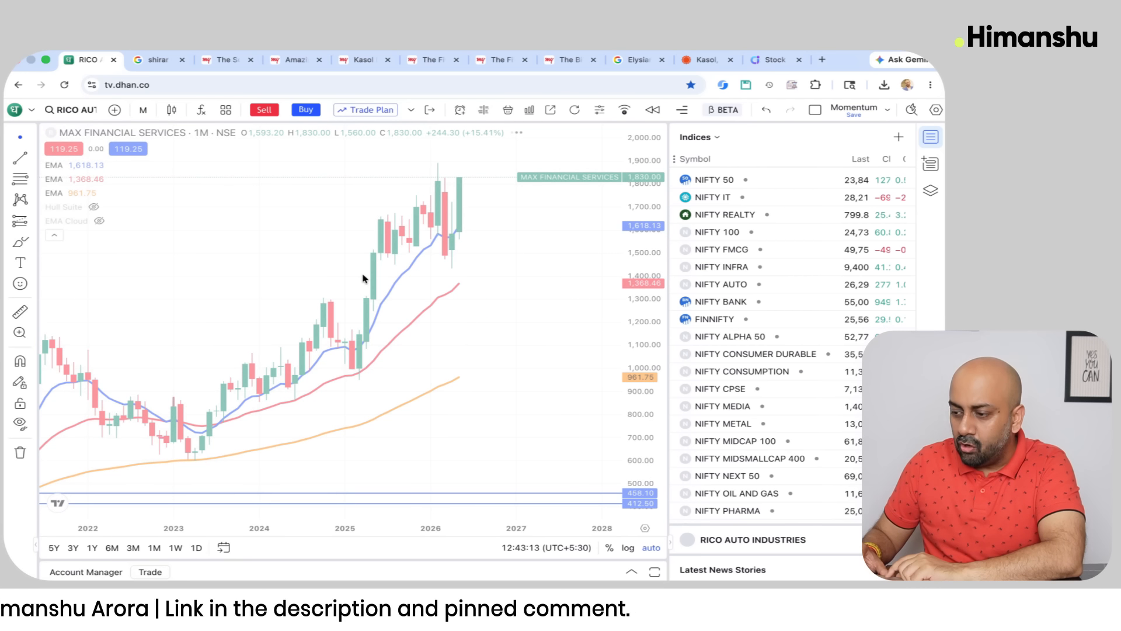
# Set the chart interval to 1 day and mark the latest candle's high with a horizontal ray at about 123.92.
pyautogui.write('1')
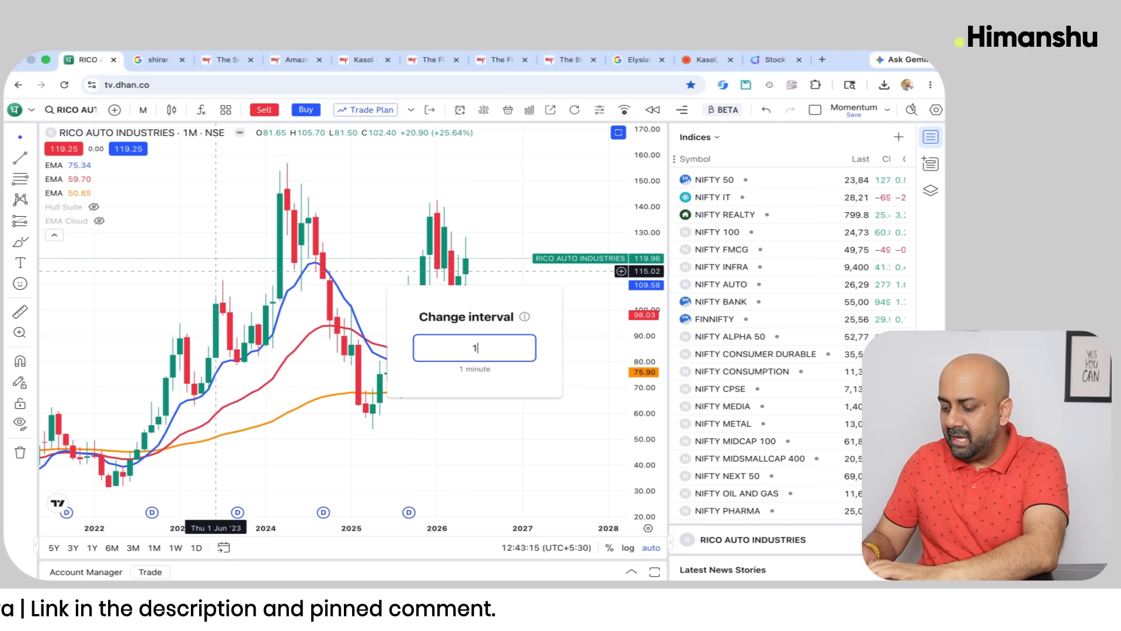
pyautogui.write('D')
pyautogui.press('Return')
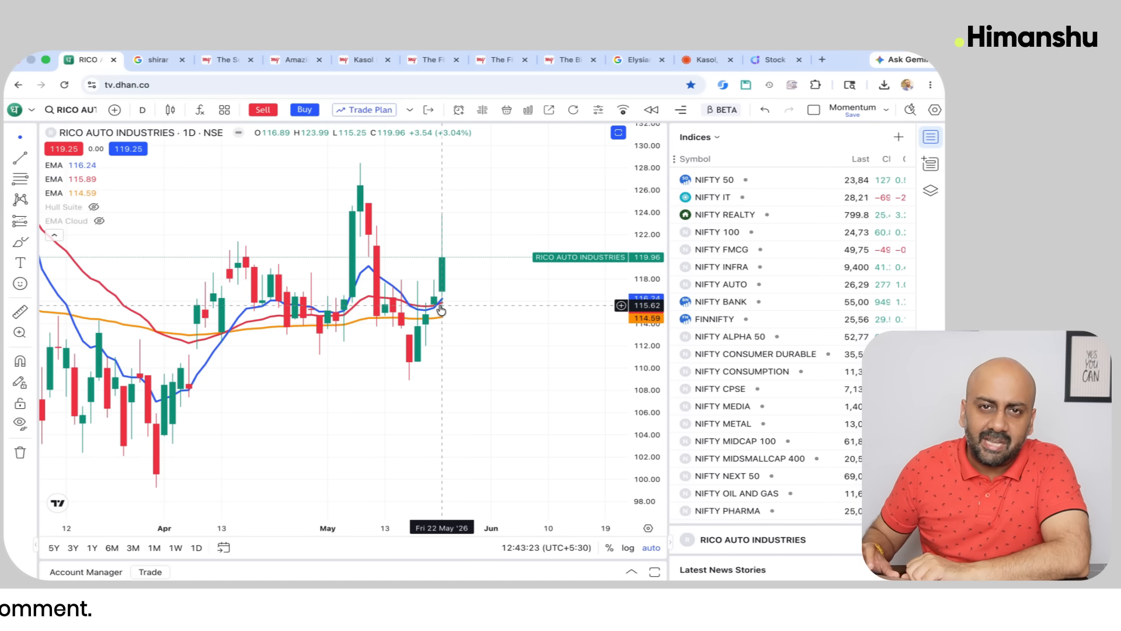
pyautogui.click(435, 213)
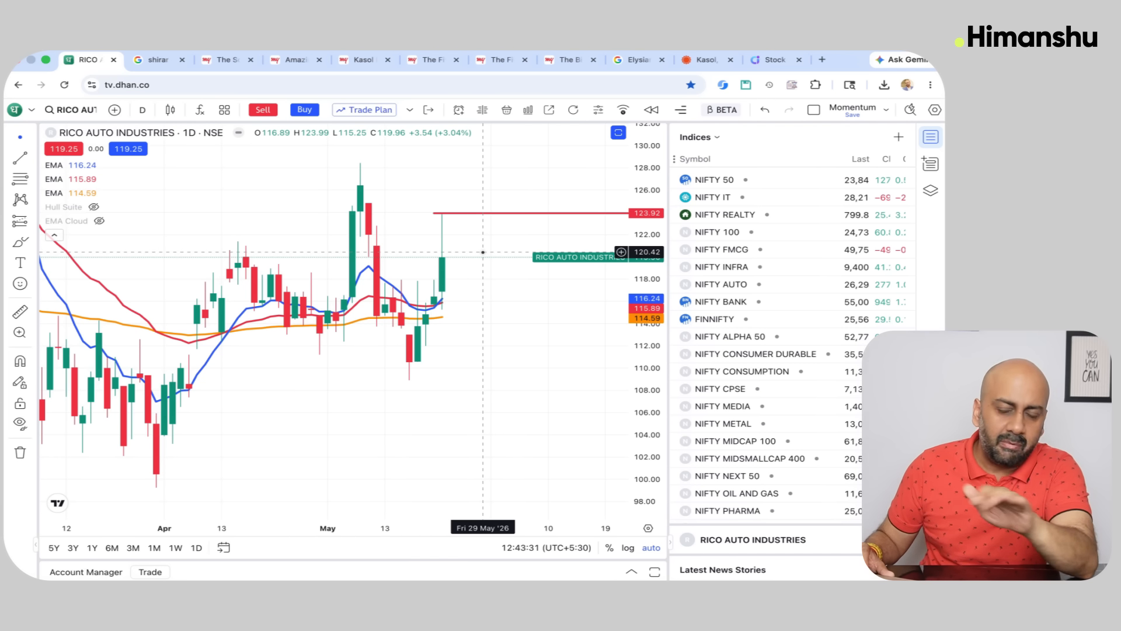
# Draw a trend line on the daily Rico Auto chart from about 100.50 on 23 Feb 2024 to about 145.79 on 11 Mar 2024.
pyautogui.scroll(-5, 351, 280)
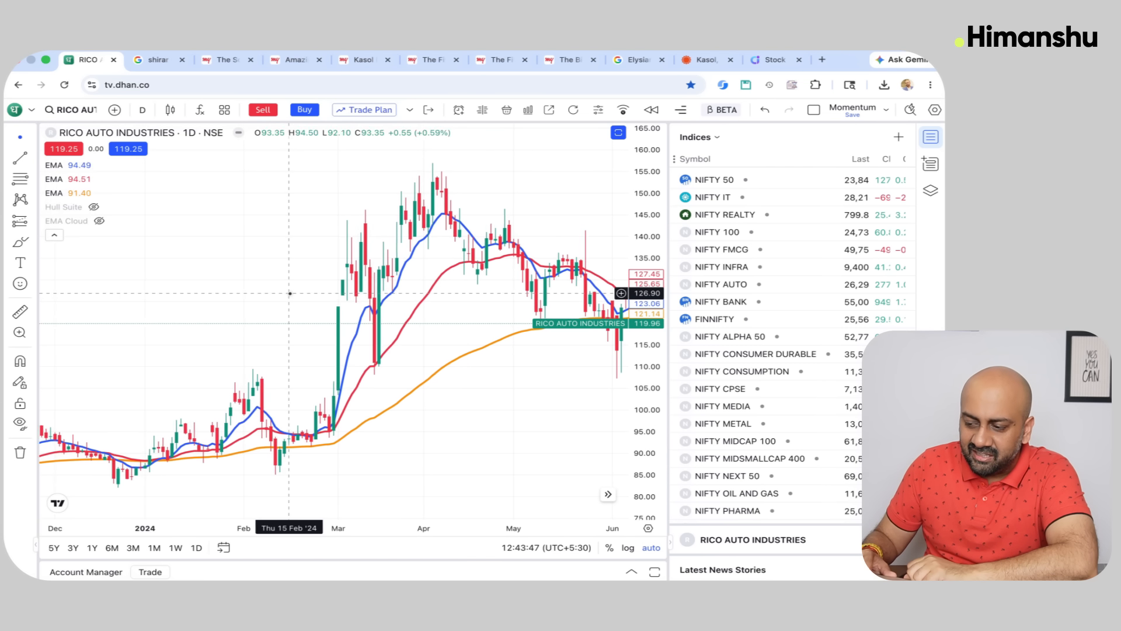
pyautogui.scroll(1, 290, 294)
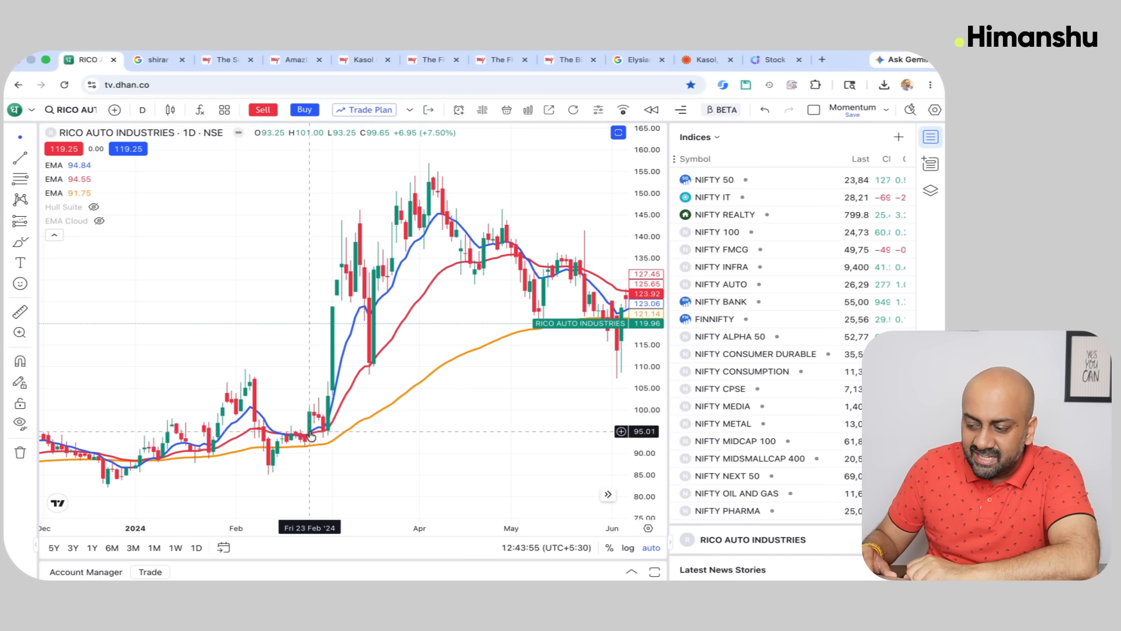
pyautogui.scroll(2, 307, 430)
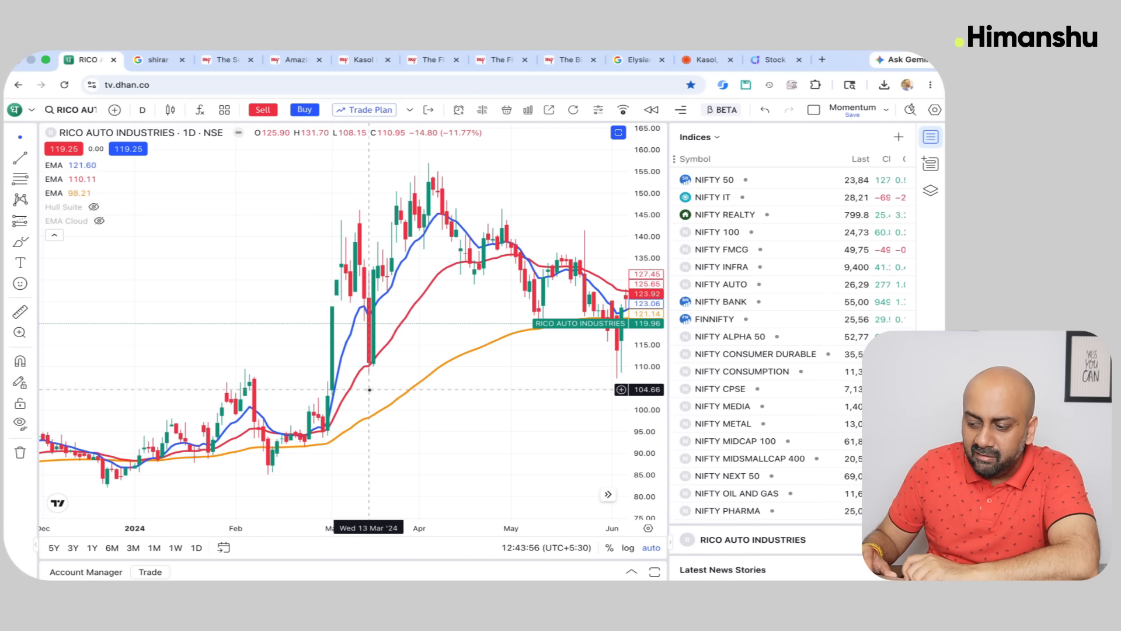
pyautogui.hotkey('alt', 't')
pyautogui.click(294, 408)
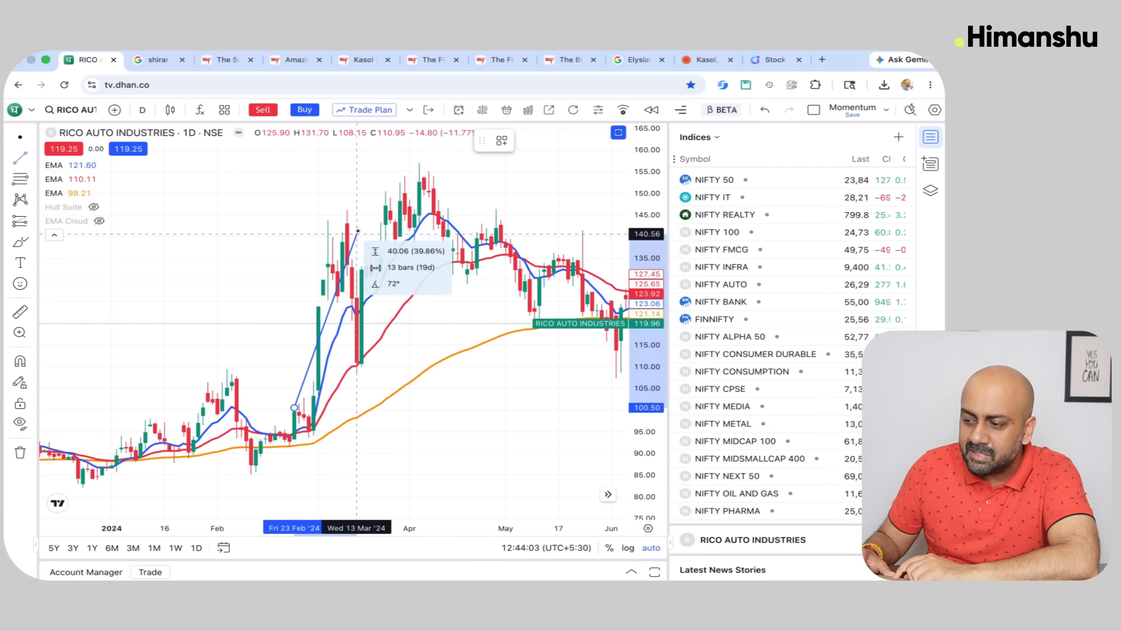
pyautogui.click(347, 212)
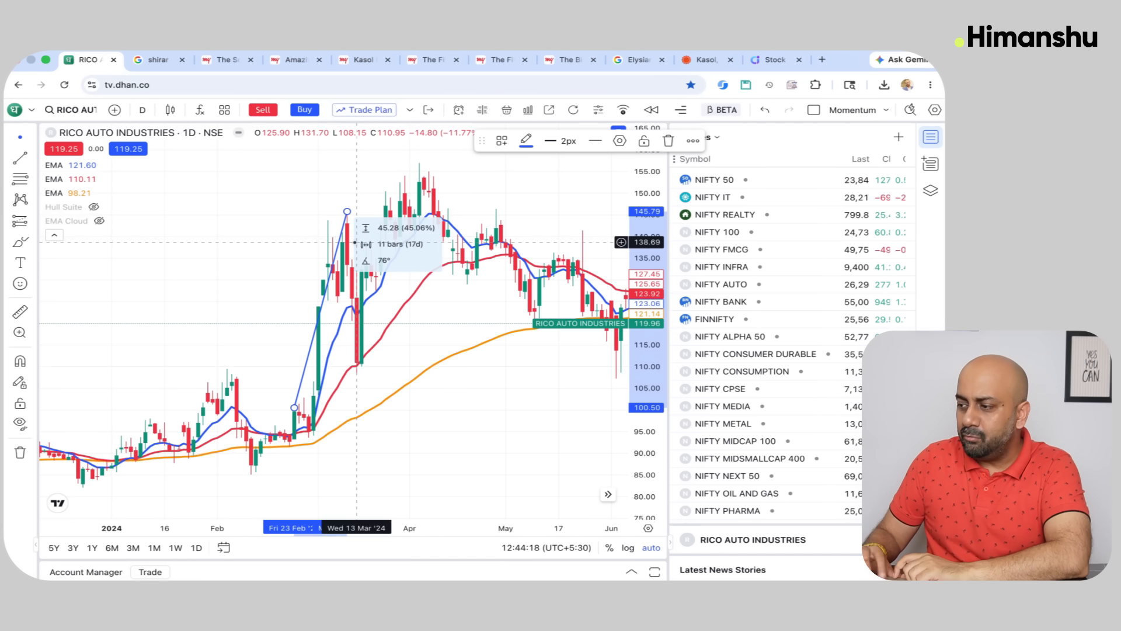
# Switch to the Chartink screener and save the scan under the name MTF Strategy Using EMAs Screener.
pyautogui.click(770, 58)
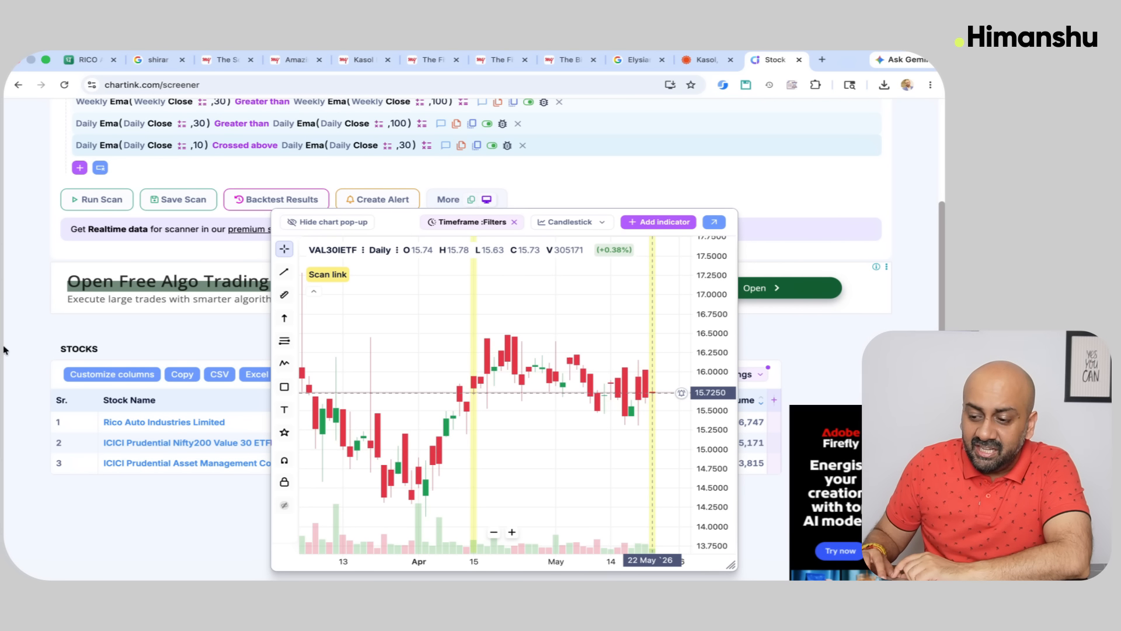
pyautogui.click(18, 340)
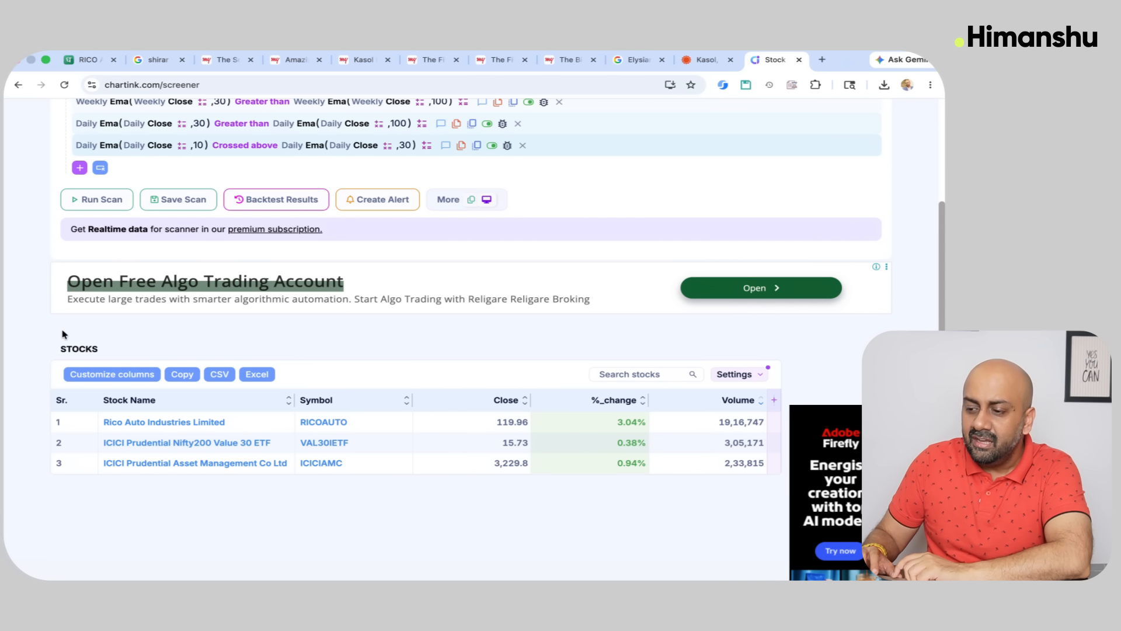
pyautogui.scroll(2, 64, 334)
pyautogui.click(173, 279)
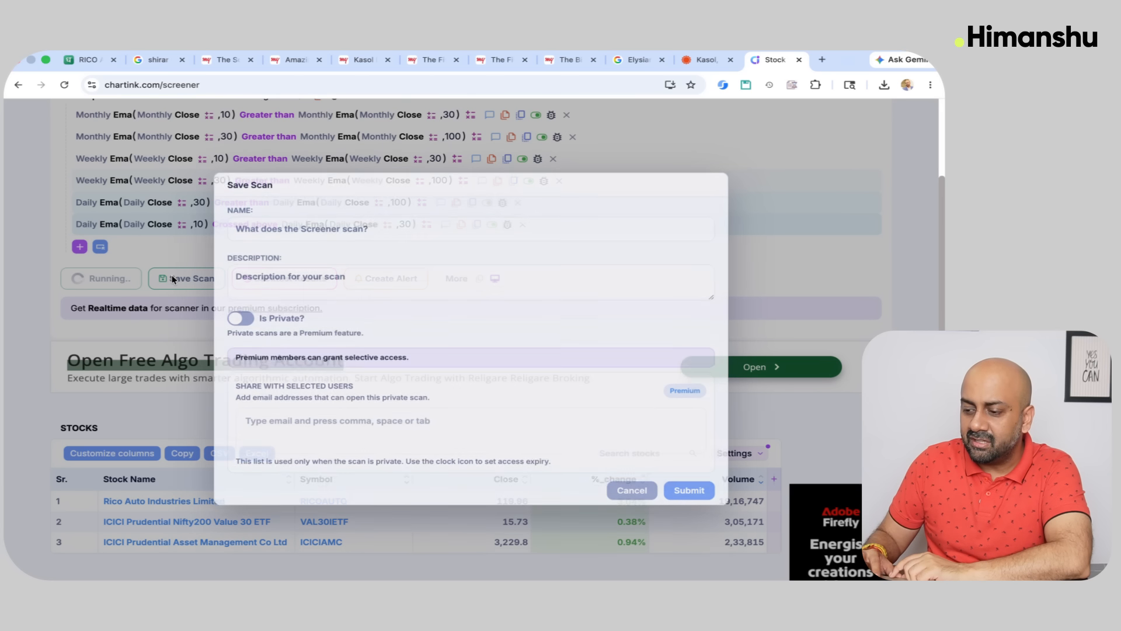
pyautogui.click(244, 236)
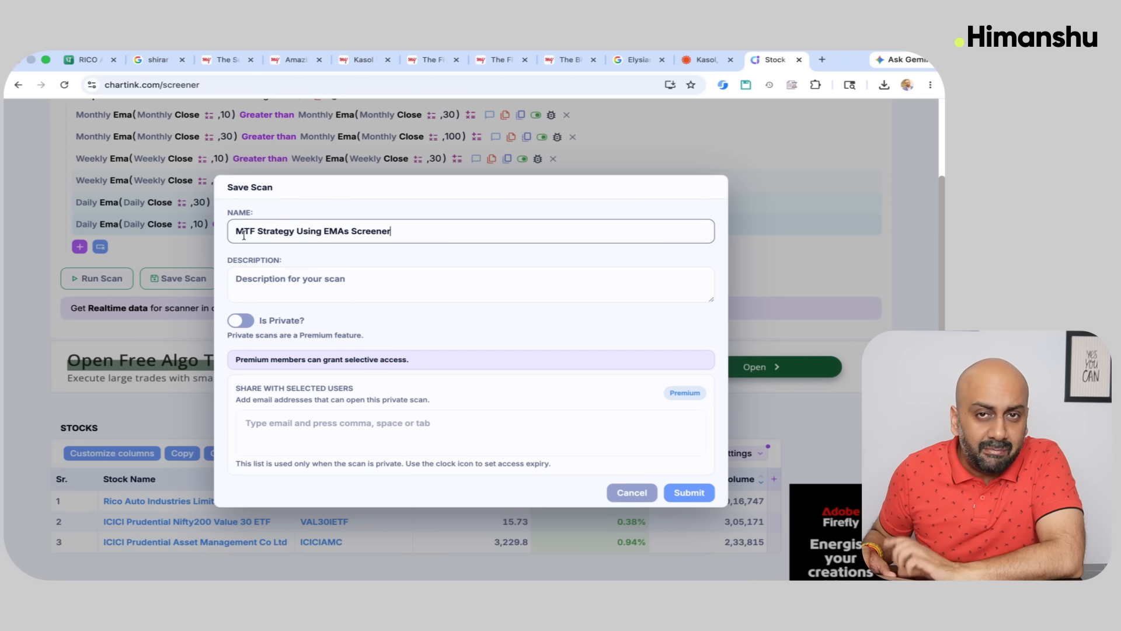
pyautogui.click(690, 495)
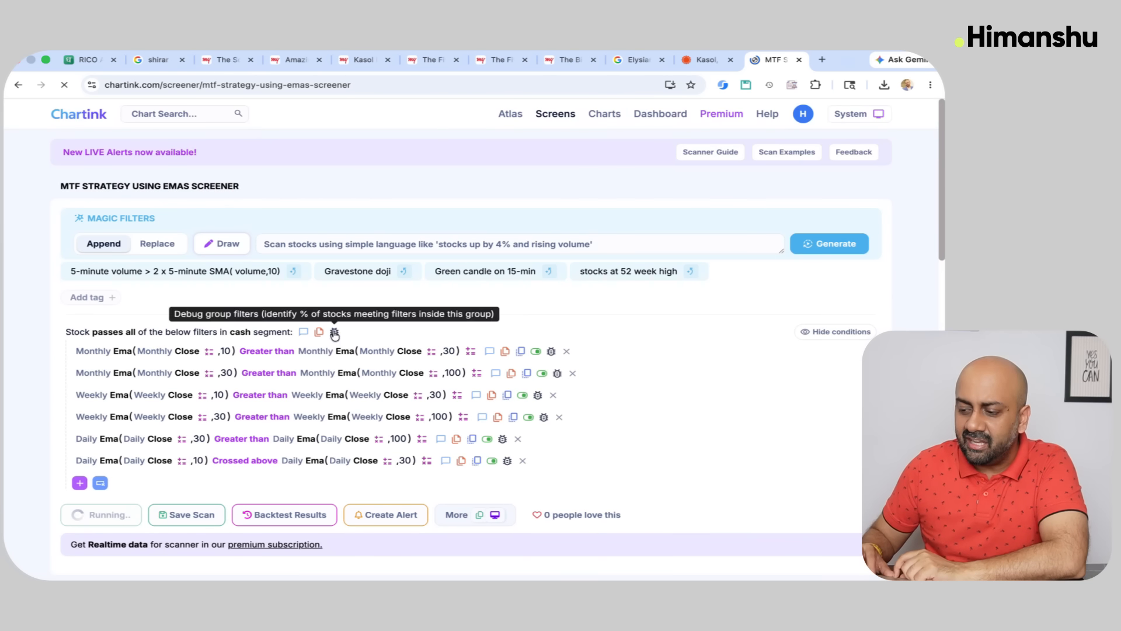
# Open the stock details behind the earliest bar, 26 September 2025, in the scan's 9-month backtest history.
pyautogui.scroll(-10, 299, 274)
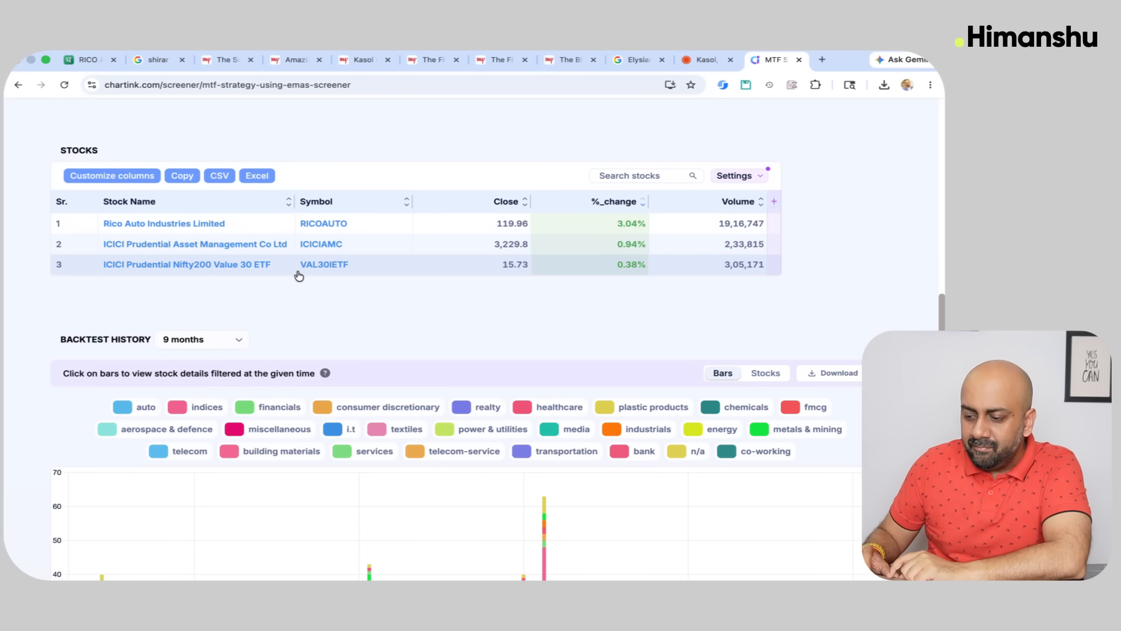
pyautogui.scroll(-3, 297, 272)
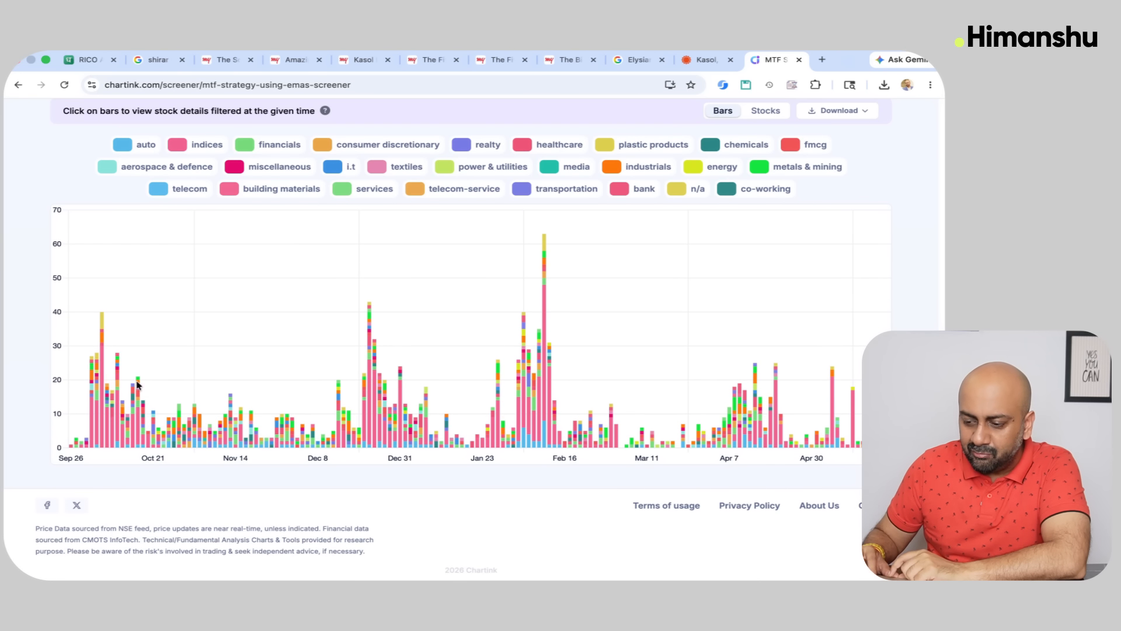
pyautogui.click(72, 448)
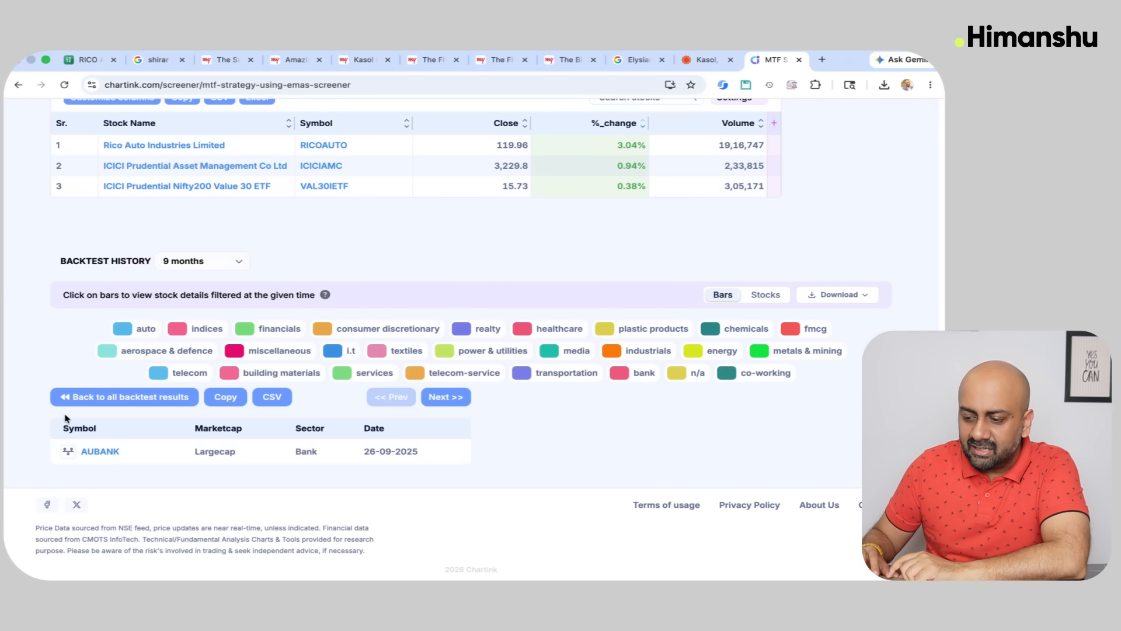
# Switch to the tv.dhan.co chart, load the NSE symbol AUBANK-EQ and go to the date 26 September 2025.
pyautogui.click(88, 60)
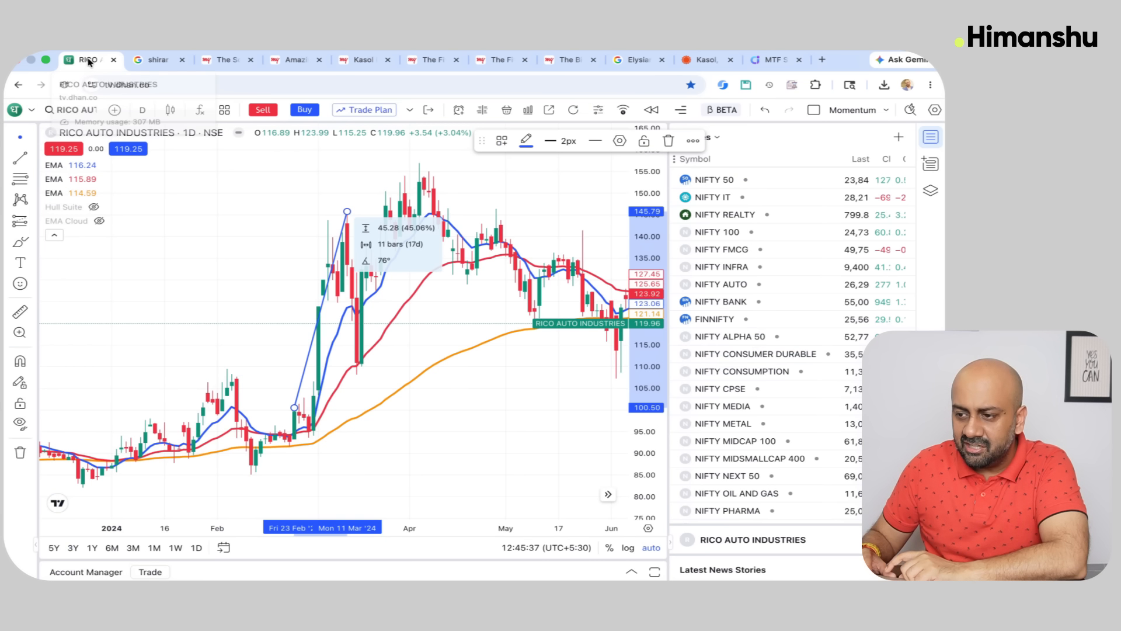
pyautogui.write('AUBANK-EQ')
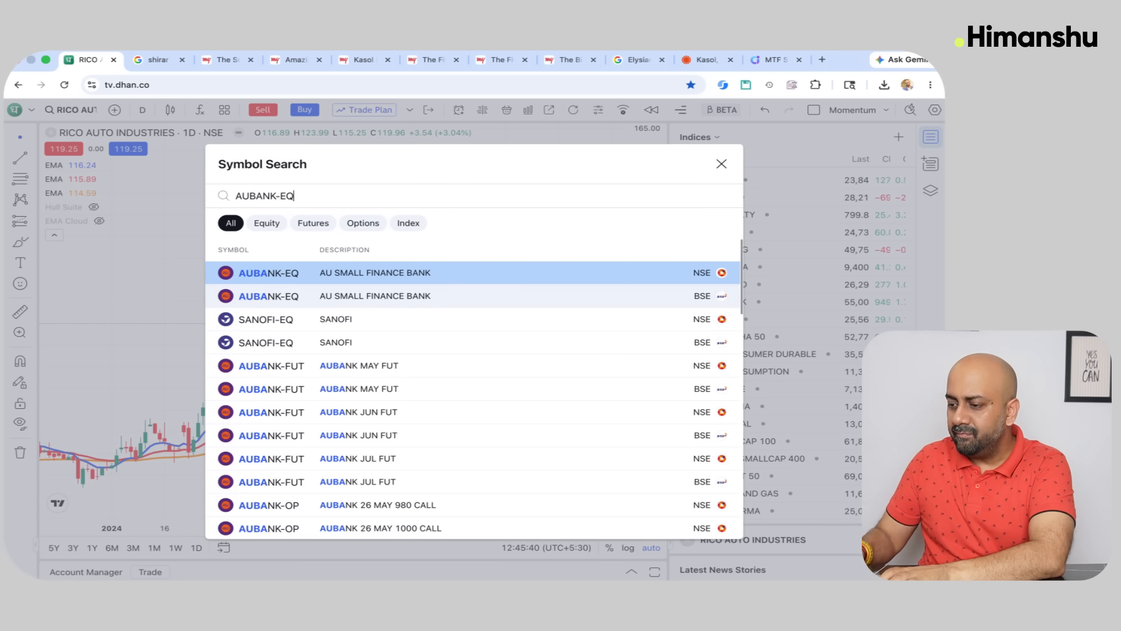
pyautogui.press('Return')
pyautogui.hotkey('alt', 'g')
pyautogui.click(411, 291)
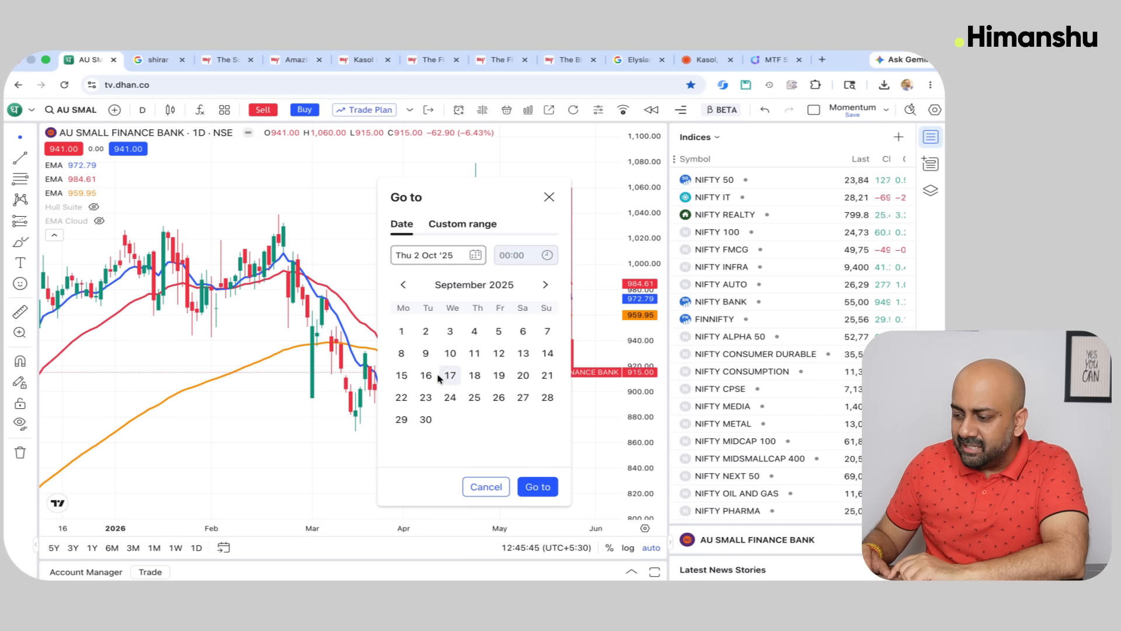
pyautogui.click(498, 397)
pyautogui.click(537, 487)
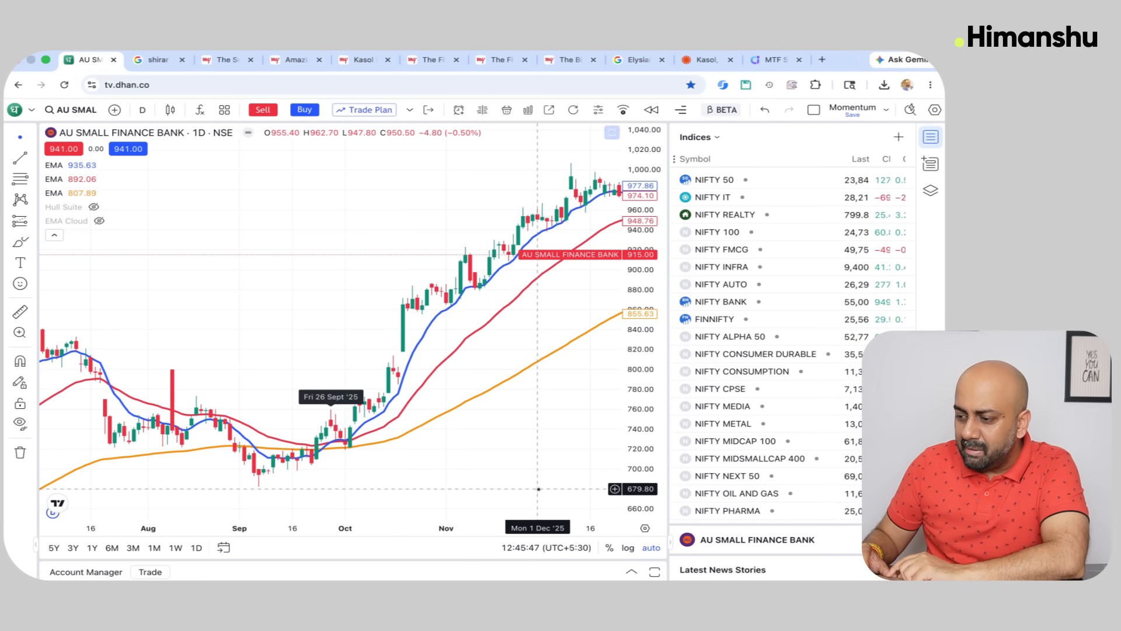
# Draw a trend line from about 758.00 on the 26 September 2025 candle up to the 24 October 2025 swing high.
pyautogui.scroll(2, 357, 289)
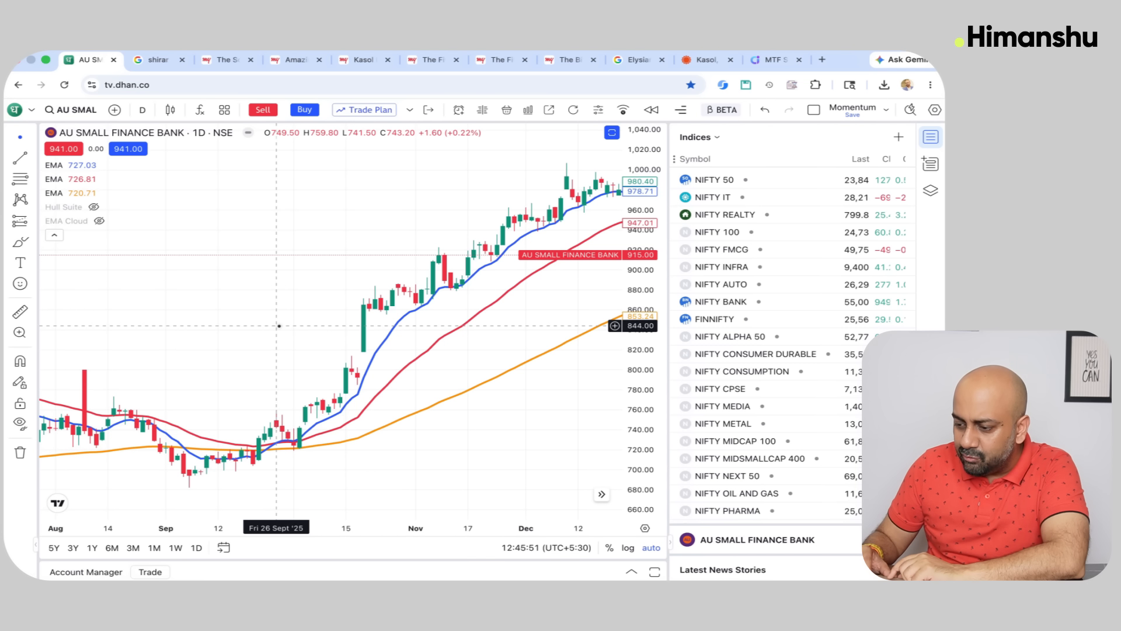
pyautogui.click(20, 158)
pyautogui.click(276, 412)
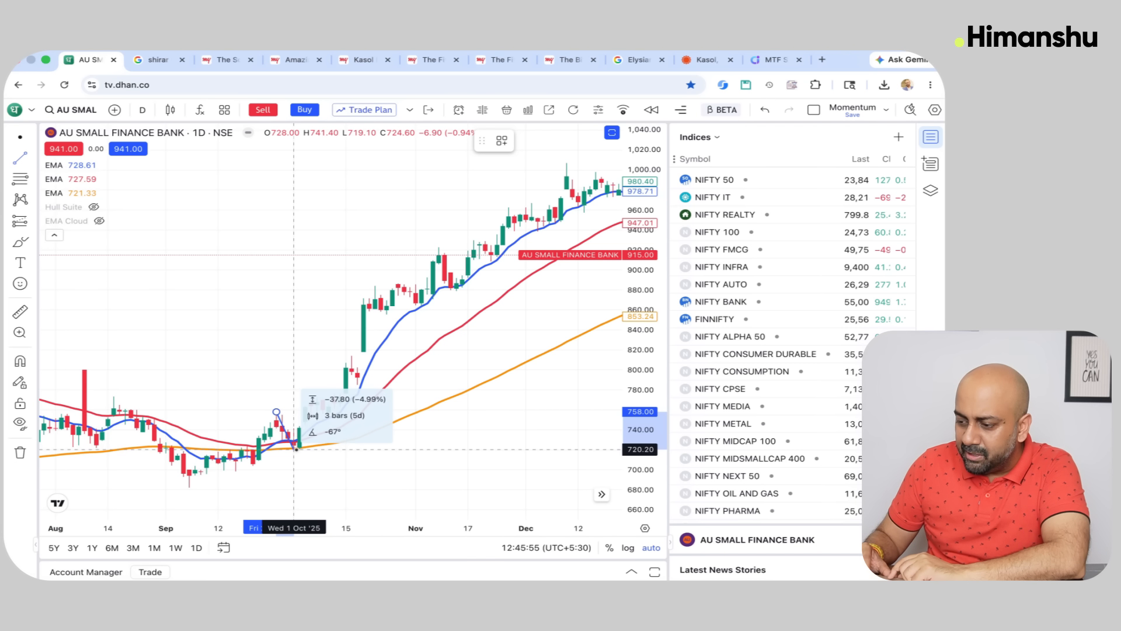
pyautogui.click(365, 291)
# Extend the trend line's upper end to the early January 2026 peak at about 1,027.30.
pyautogui.hscroll(5, 351, 321)
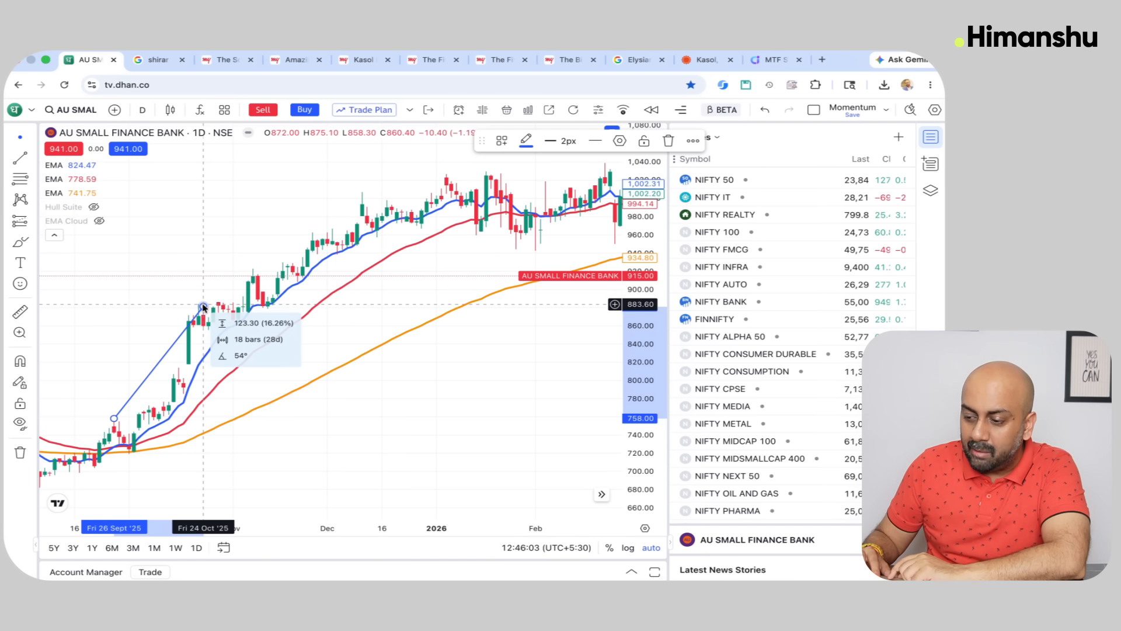
pyautogui.moveTo(202, 306); pyautogui.dragTo(366, 195)
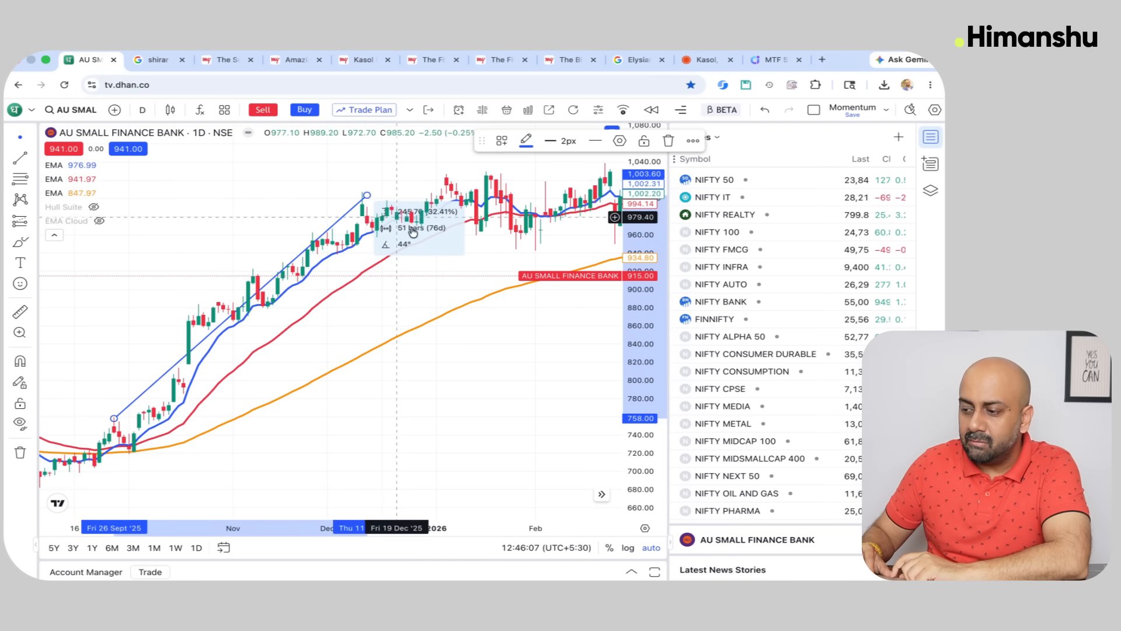
pyautogui.moveTo(369, 197); pyautogui.dragTo(446, 174)
pyautogui.hscroll(5, 461, 257)
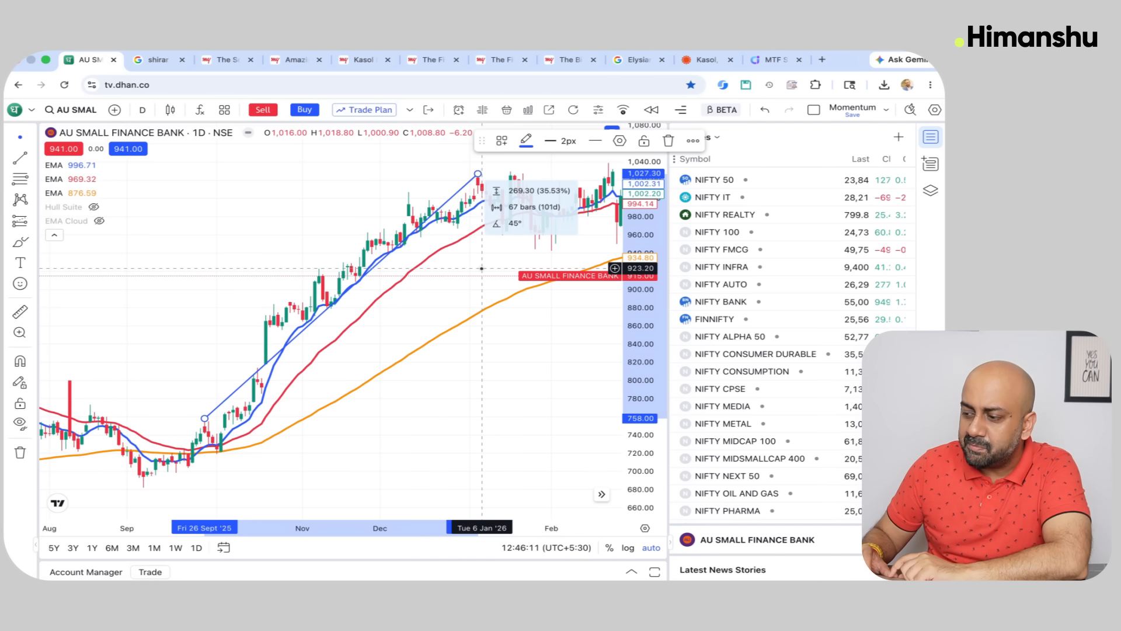
# Move the trend line's end point to the 27 February 2026 candle at about 962.40, near the EMA 10 and 30 cross-down.
pyautogui.click(470, 251)
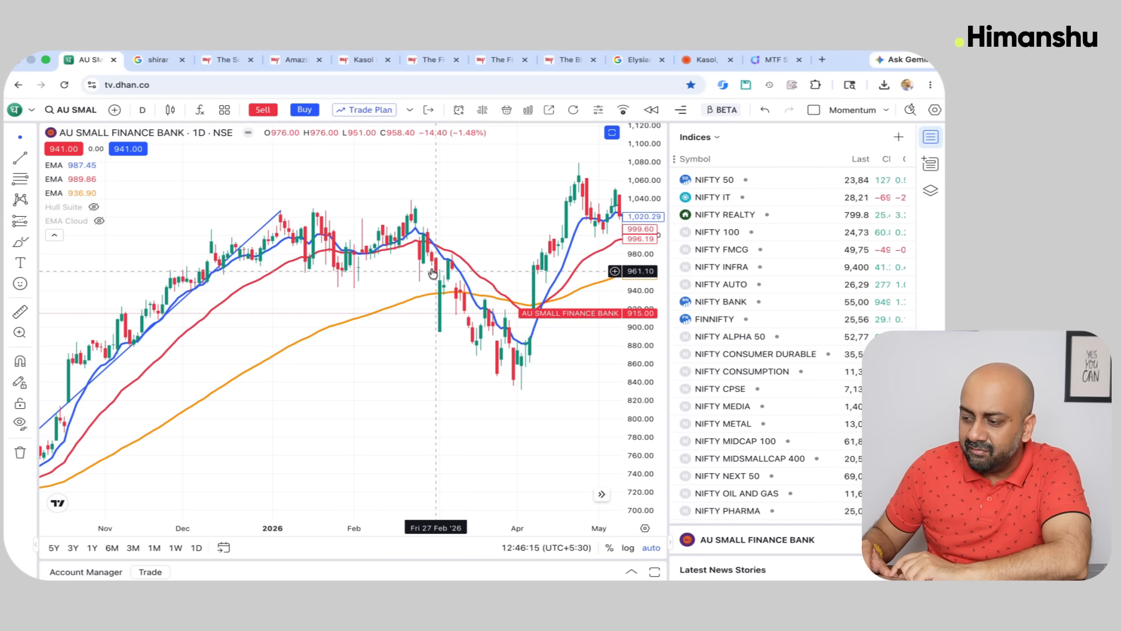
pyautogui.moveTo(281, 212); pyautogui.dragTo(437, 272)
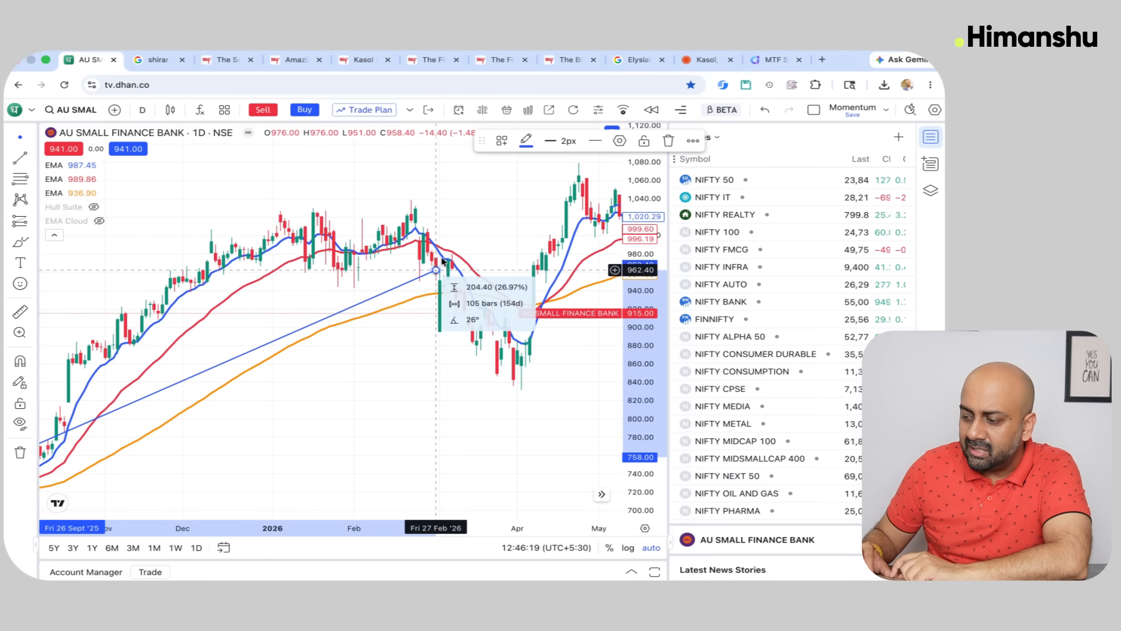
pyautogui.scroll(-1, 458, 214)
pyautogui.scroll(-2, 457, 214)
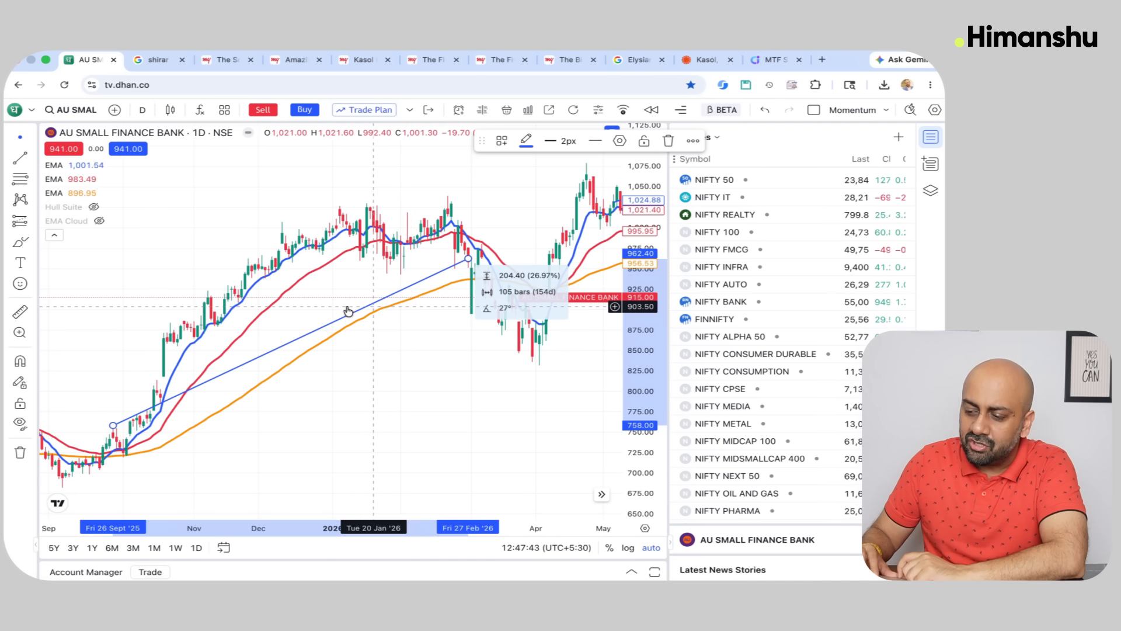
pyautogui.scroll(-3, 332, 304)
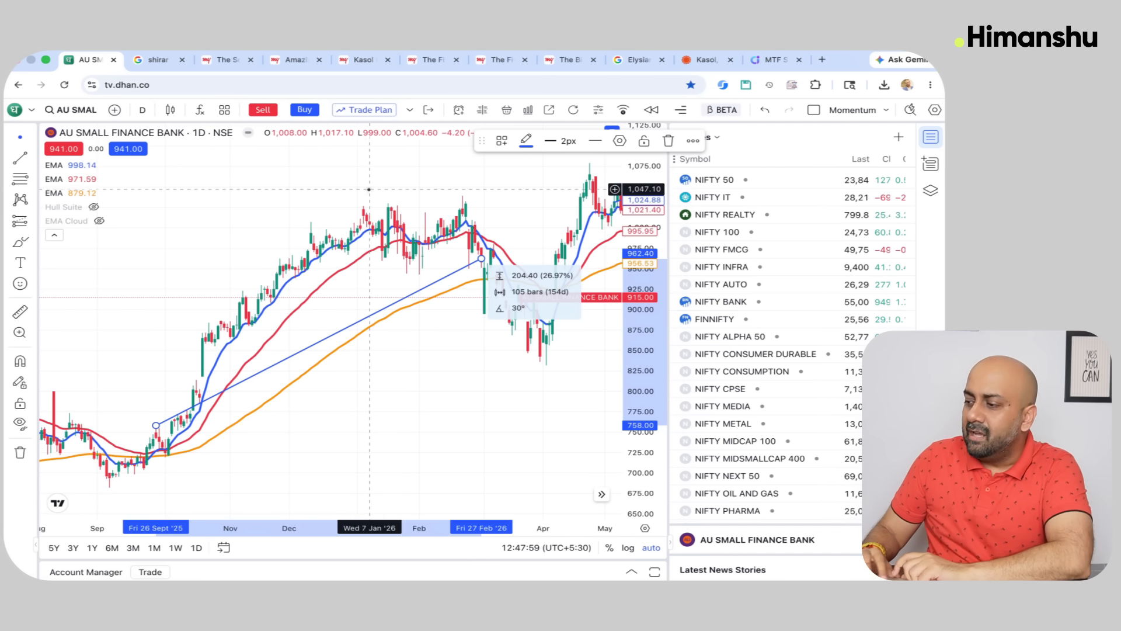
# Switch to the Chartink screener, duplicate the monthly EMA 30 greater than EMA 100 filter and set the copy's first EMA period to 10.
pyautogui.click(774, 61)
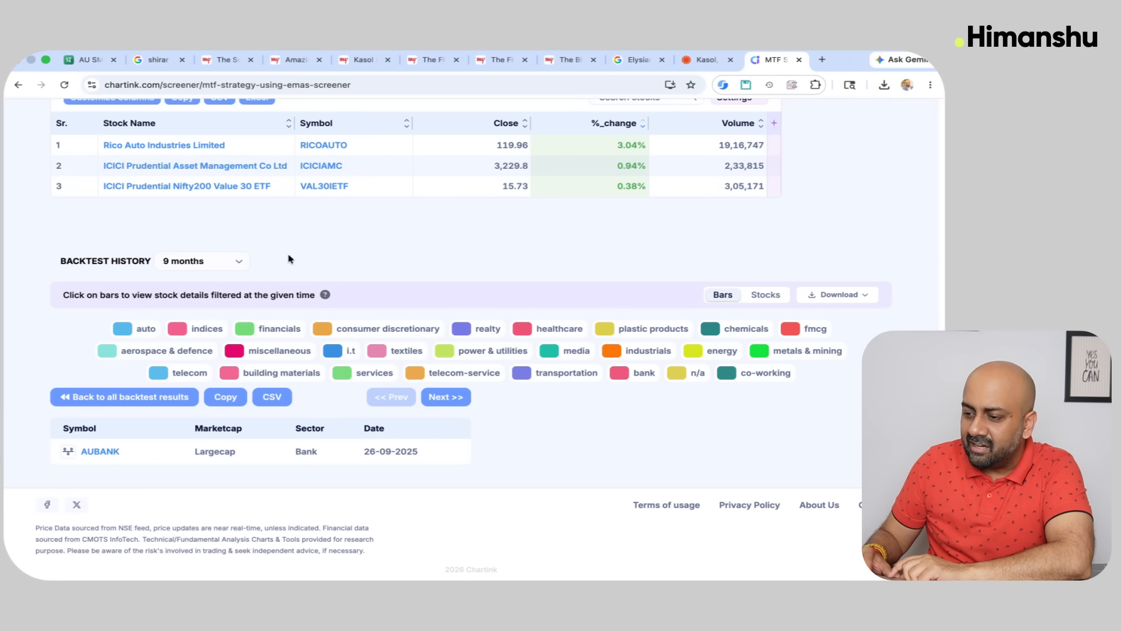
pyautogui.scroll(10, 252, 309)
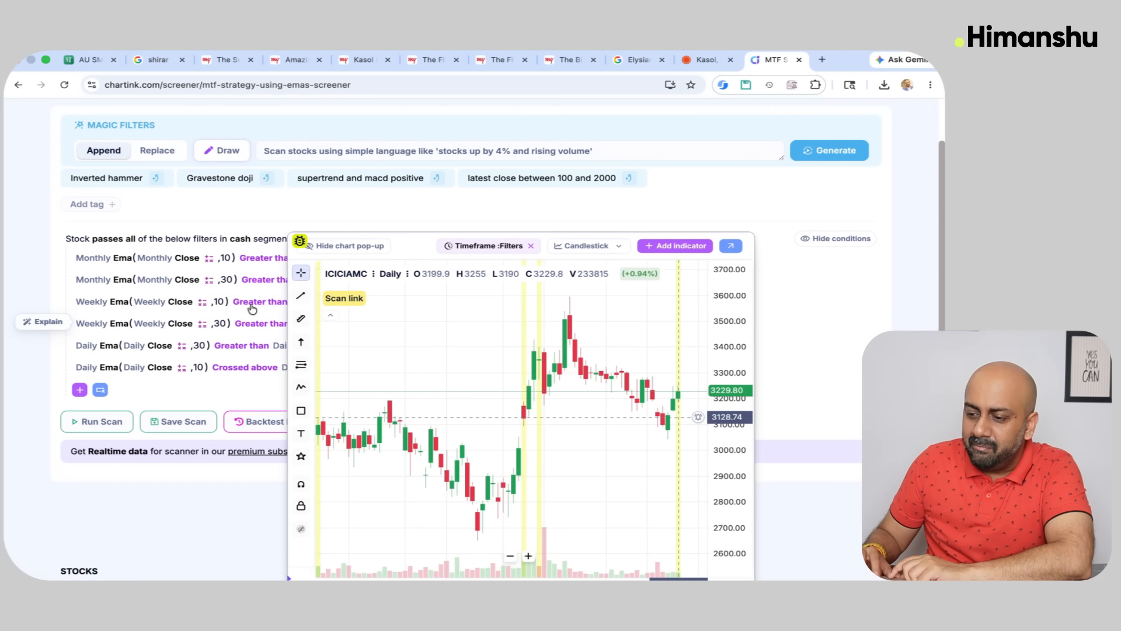
pyautogui.click(30, 267)
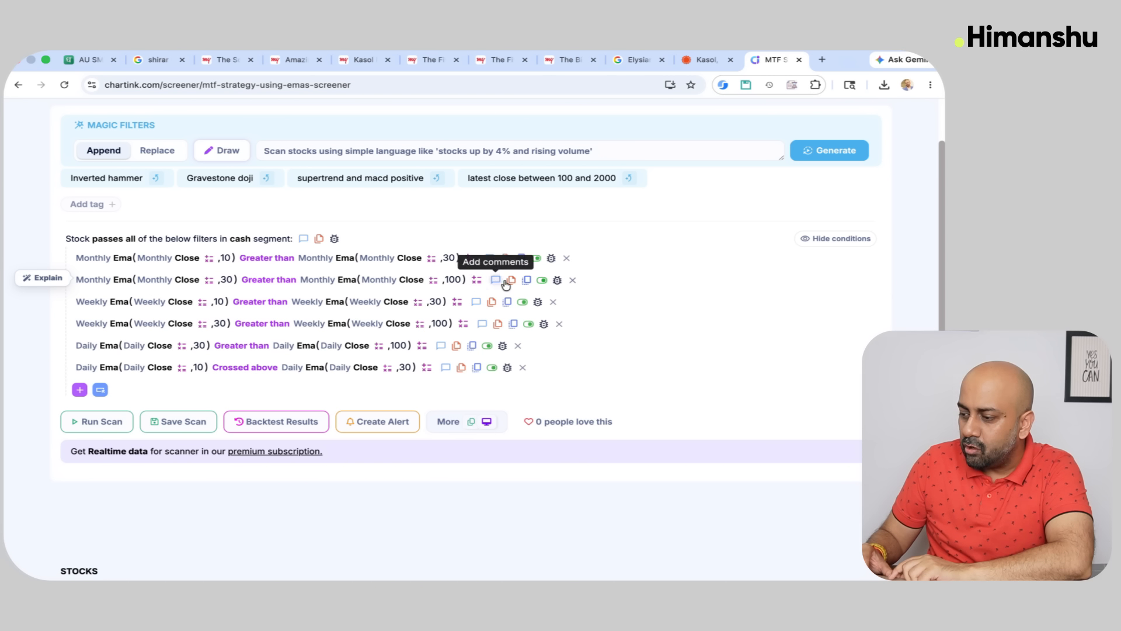
pyautogui.click(527, 279)
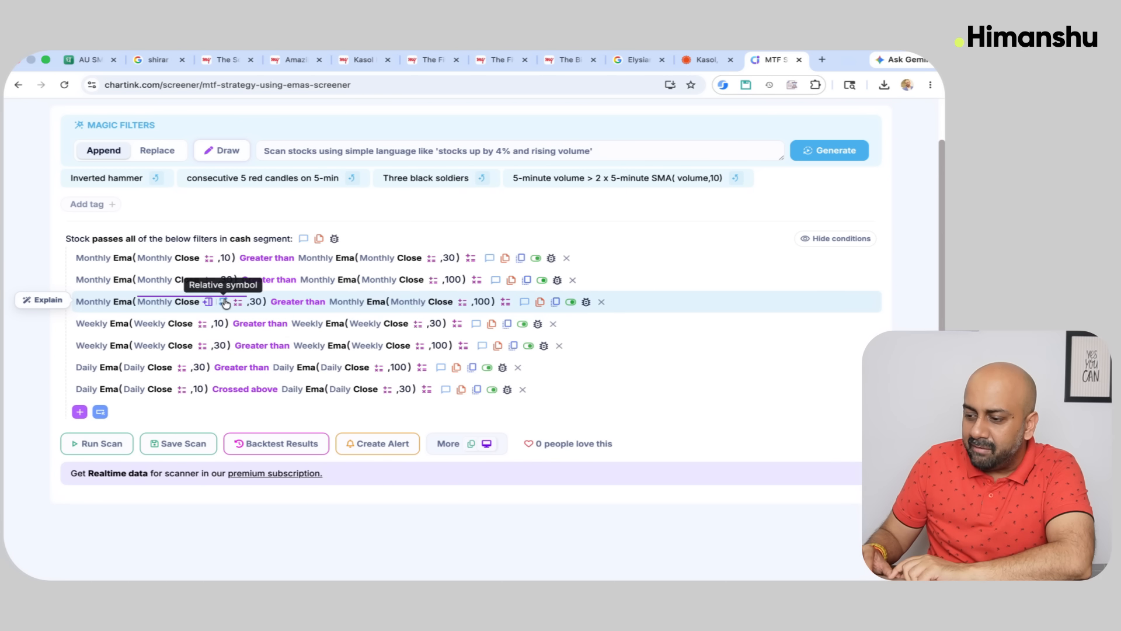
pyautogui.click(227, 302)
pyautogui.write('10')
pyautogui.click(310, 217)
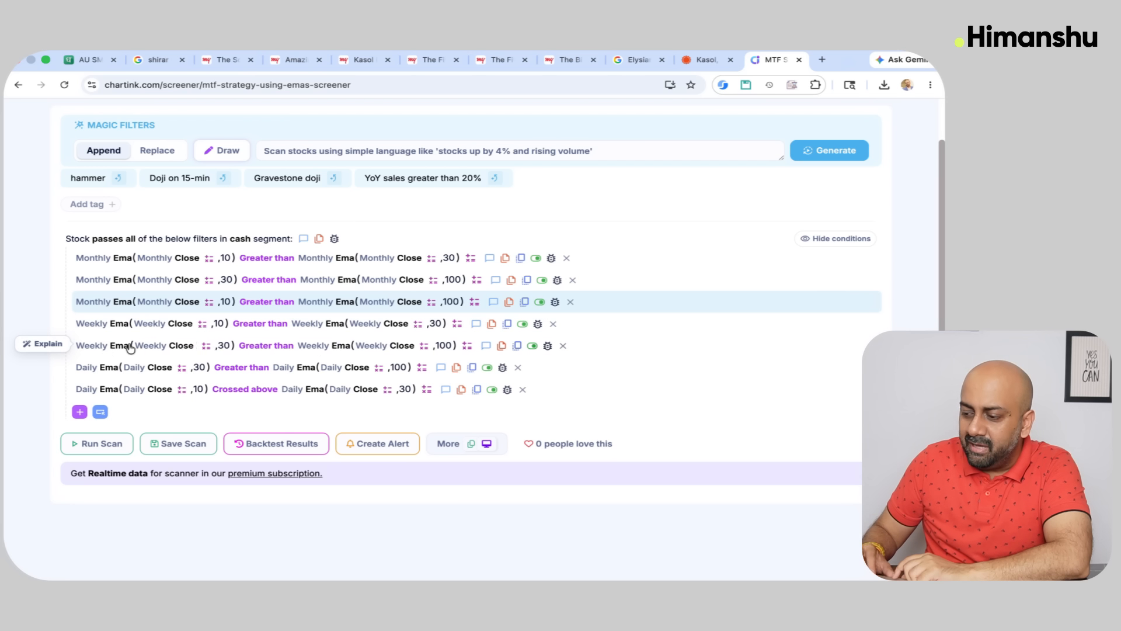
# Duplicate the weekly EMA 30 greater than EMA 100 filter and set the copy's first EMA period to 10.
pyautogui.click(515, 345)
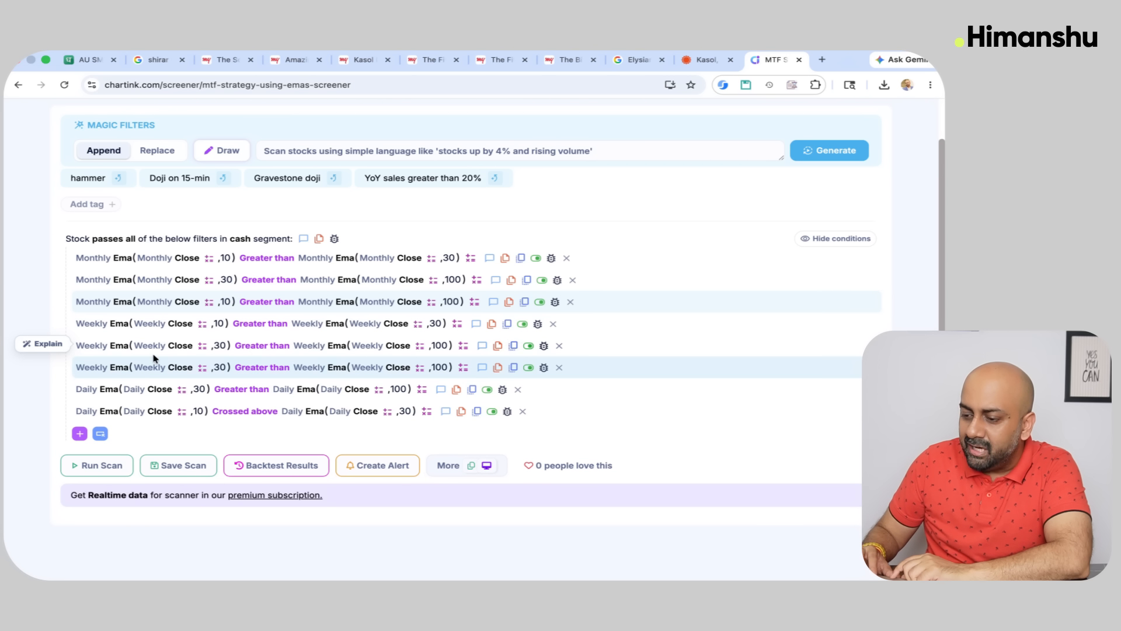
pyautogui.click(225, 370)
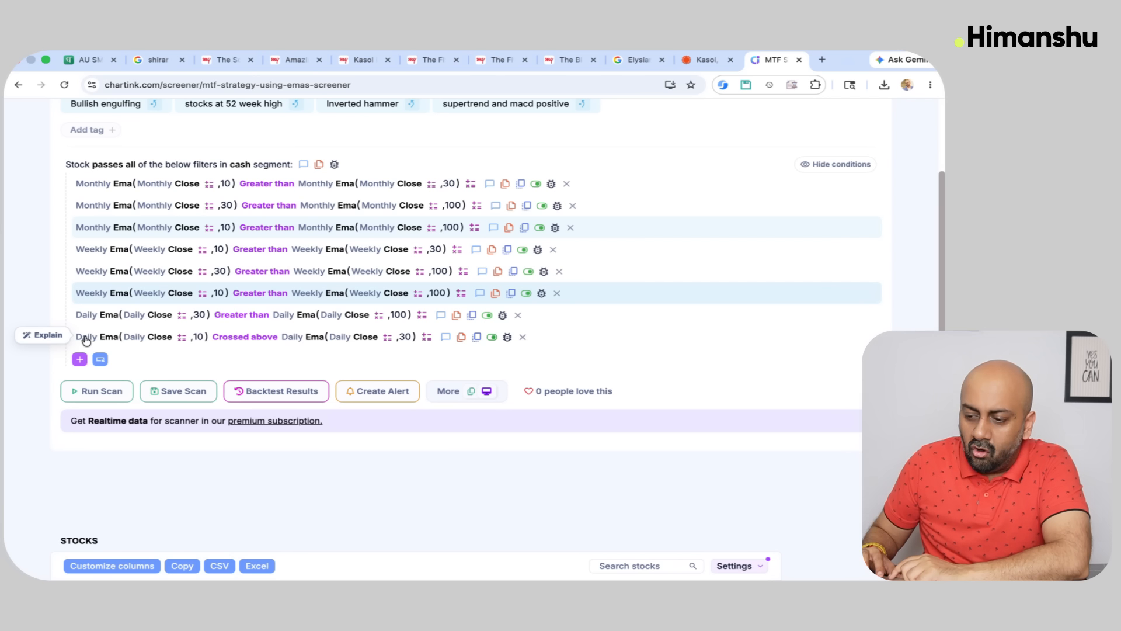
# Duplicate the daily EMA 10 crossed above EMA 30 filter, move the copy above the original and change it to EMA 10 Greater than EMA 100.
pyautogui.click(476, 337)
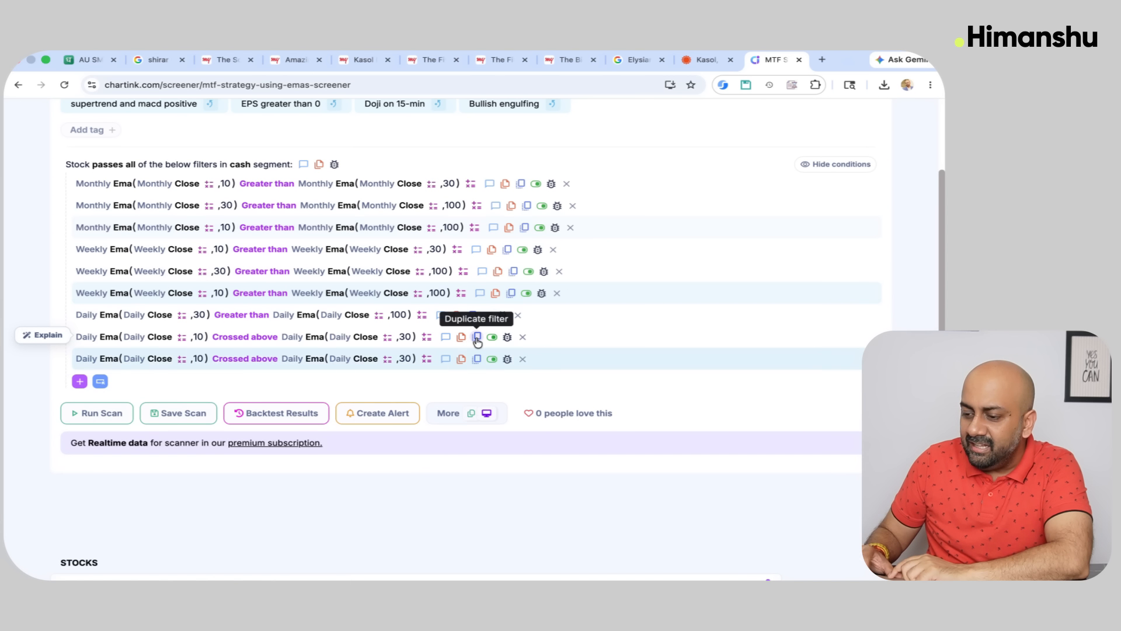
pyautogui.moveTo(89, 358); pyautogui.dragTo(95, 334)
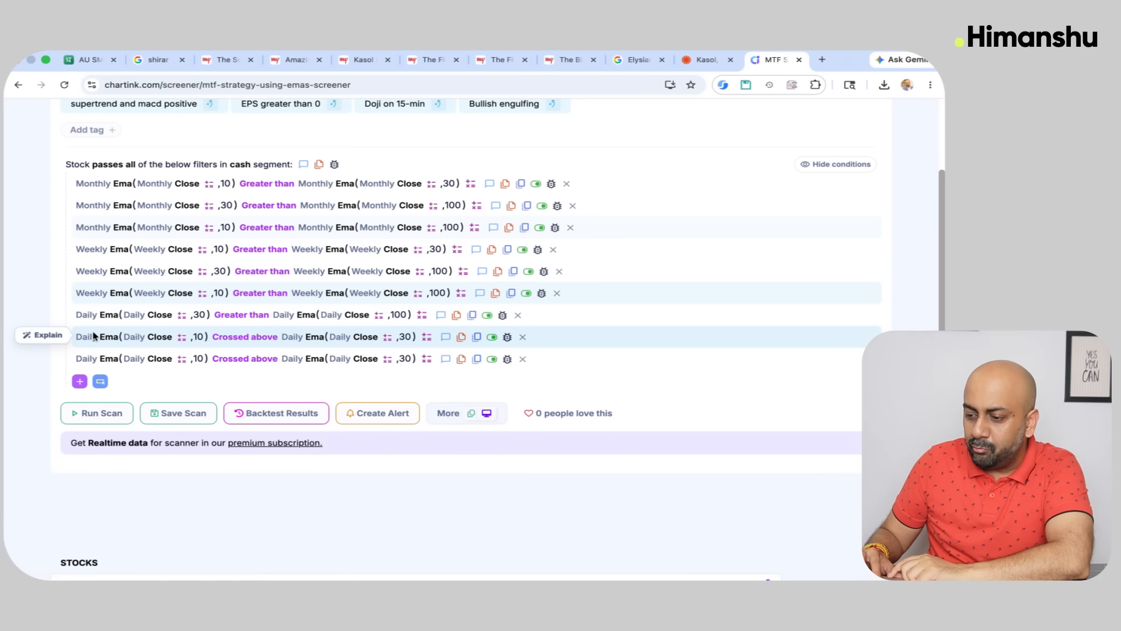
pyautogui.click(272, 340)
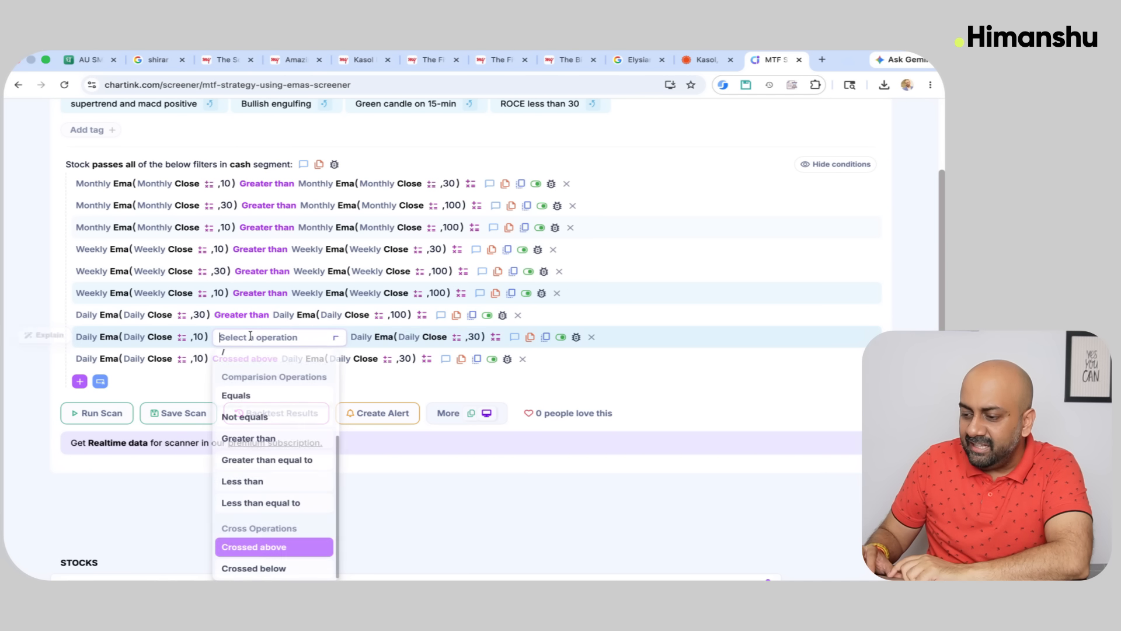
pyautogui.click(251, 439)
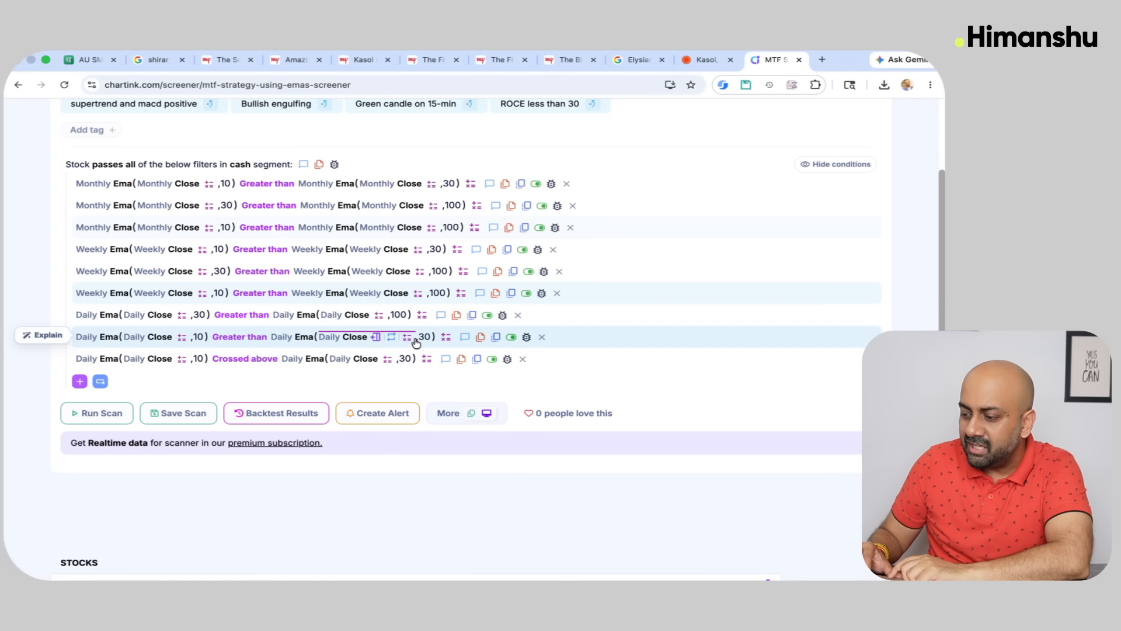
pyautogui.click(403, 337)
pyautogui.write('100')
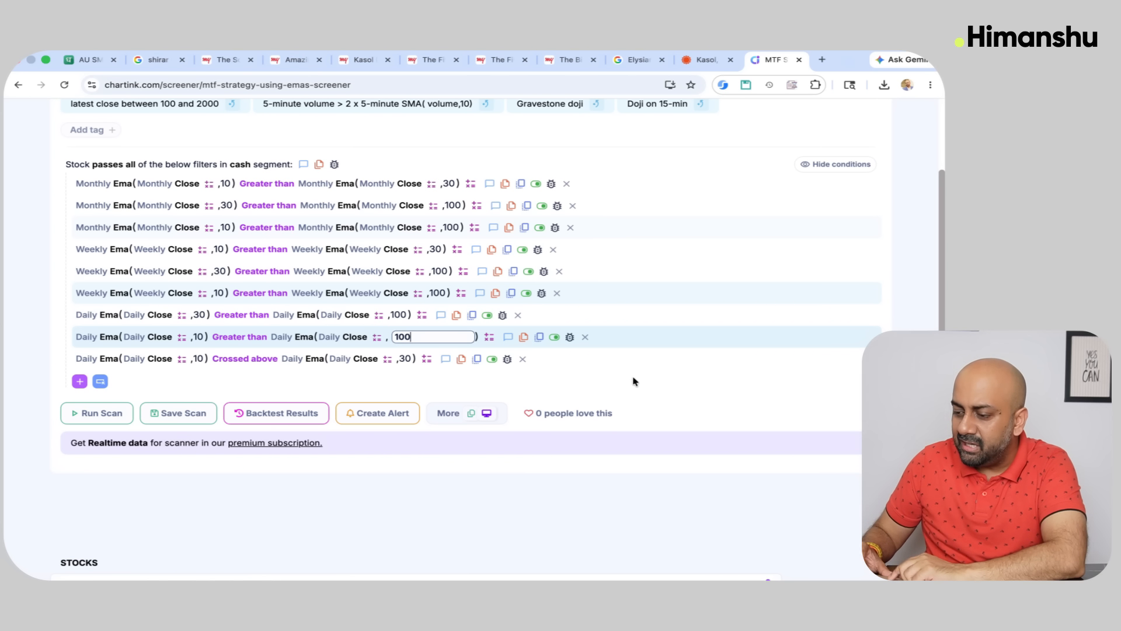
pyautogui.press('Return')
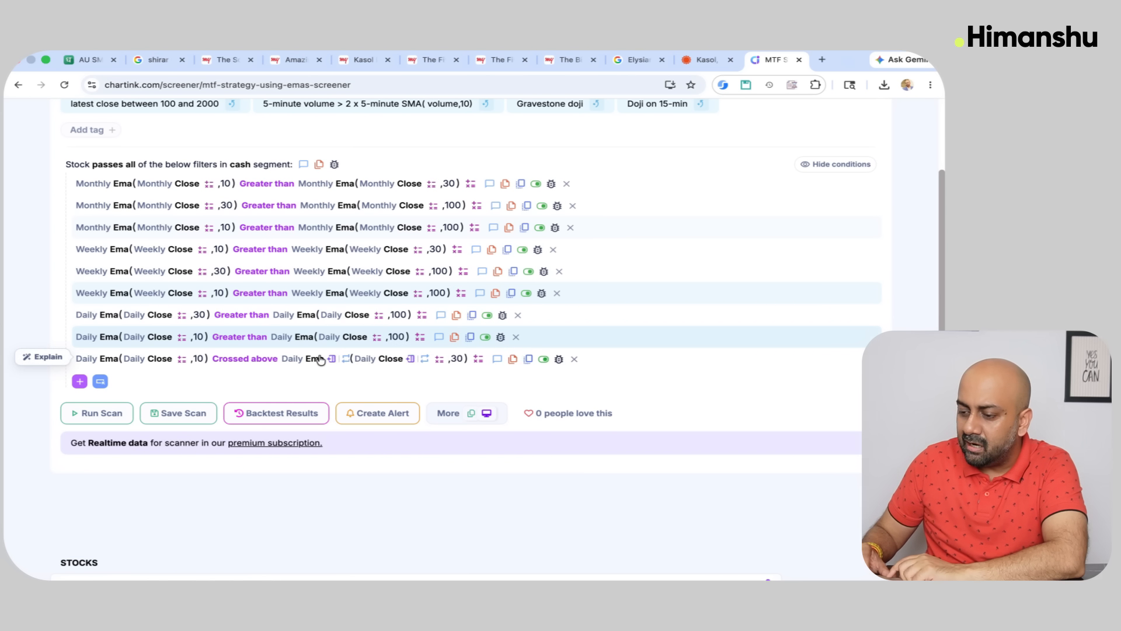
# Run the scan with the new filters and save it under the name MTF Strategy Using EMAs Screener.
pyautogui.scroll(-2, 261, 345)
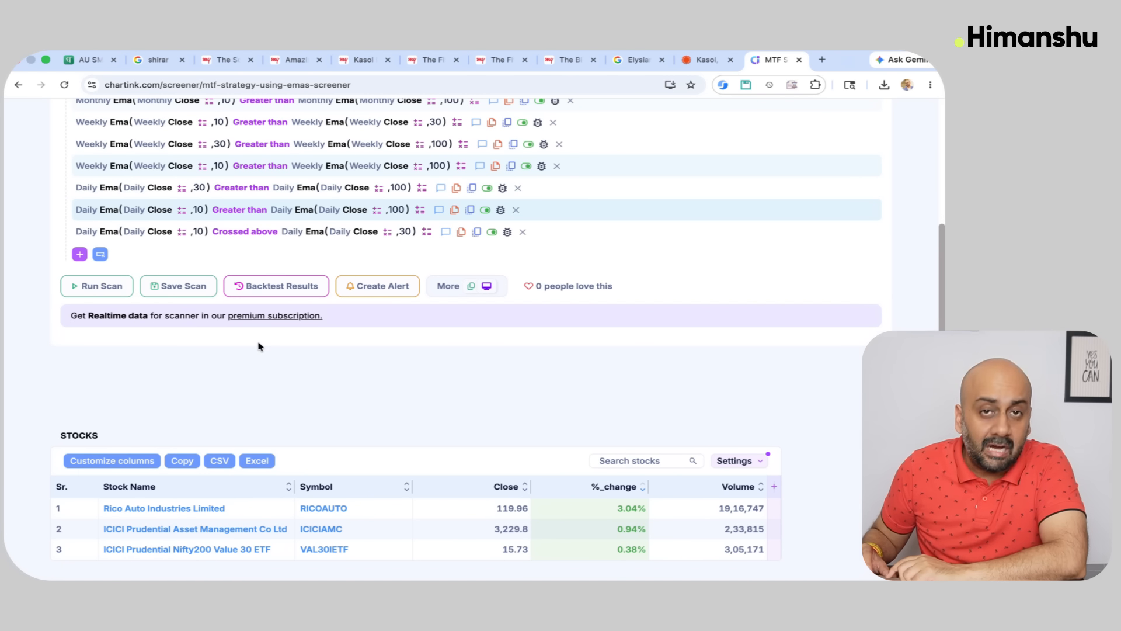
pyautogui.scroll(-6, 245, 345)
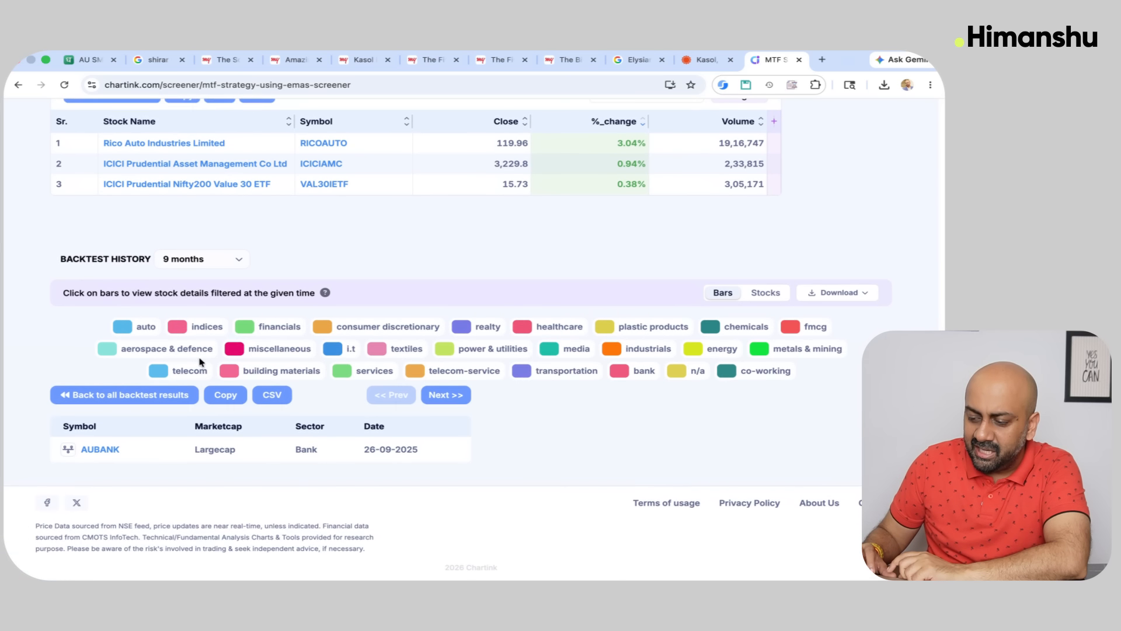
pyautogui.scroll(6, 125, 286)
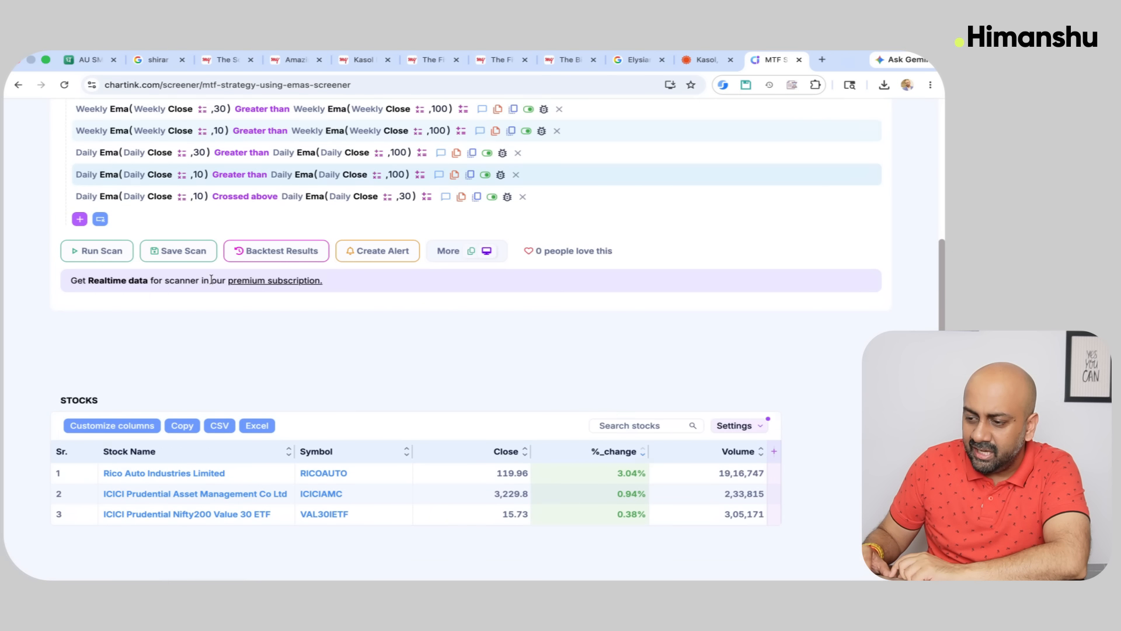
pyautogui.click(75, 270)
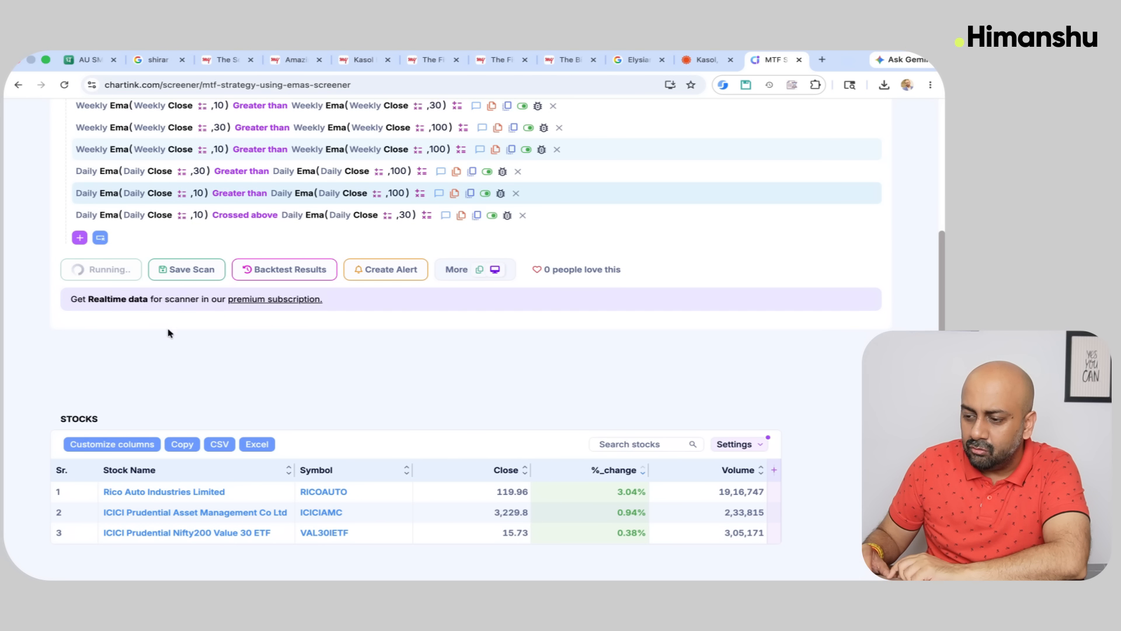
pyautogui.click(171, 267)
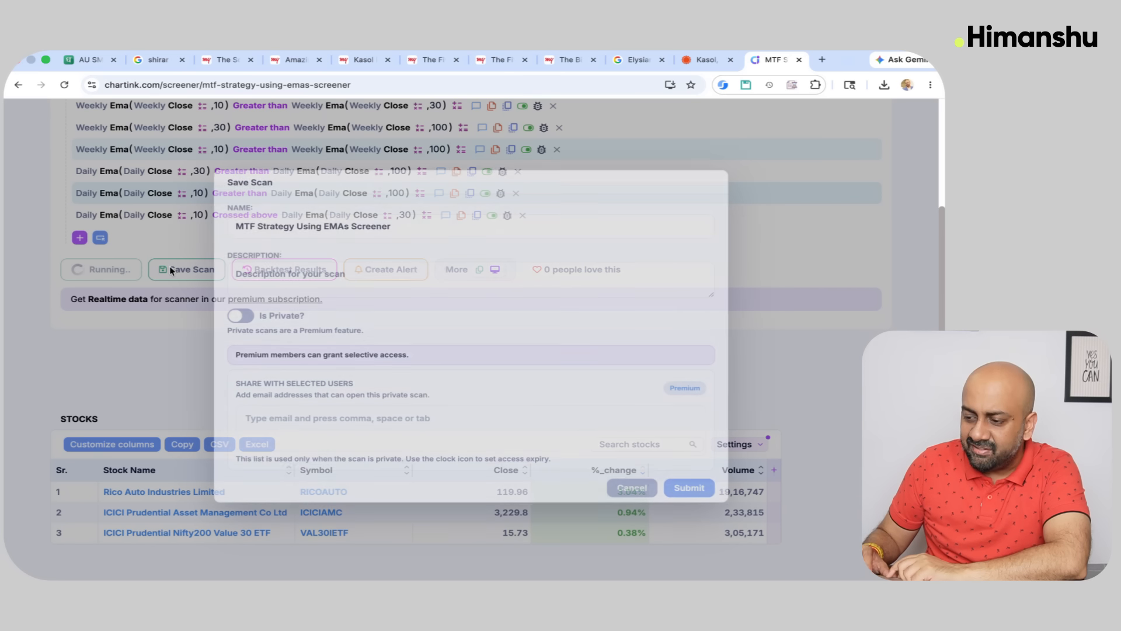
pyautogui.click(690, 493)
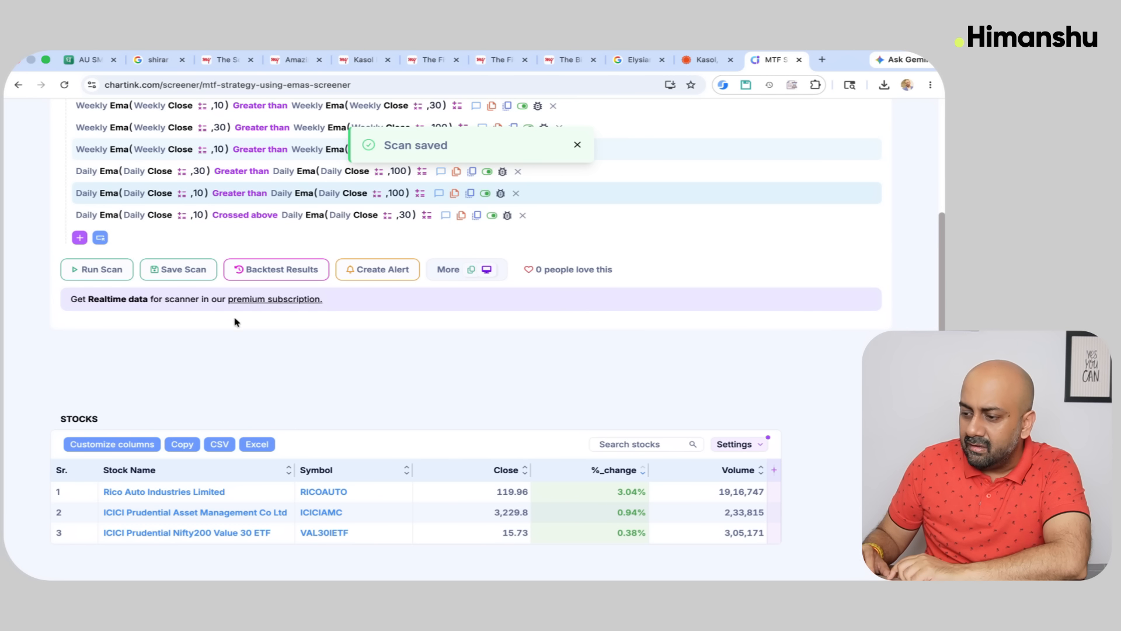
# Backtest the updated scan and open the list of stocks filtered on 29-09-2025.
pyautogui.click(282, 270)
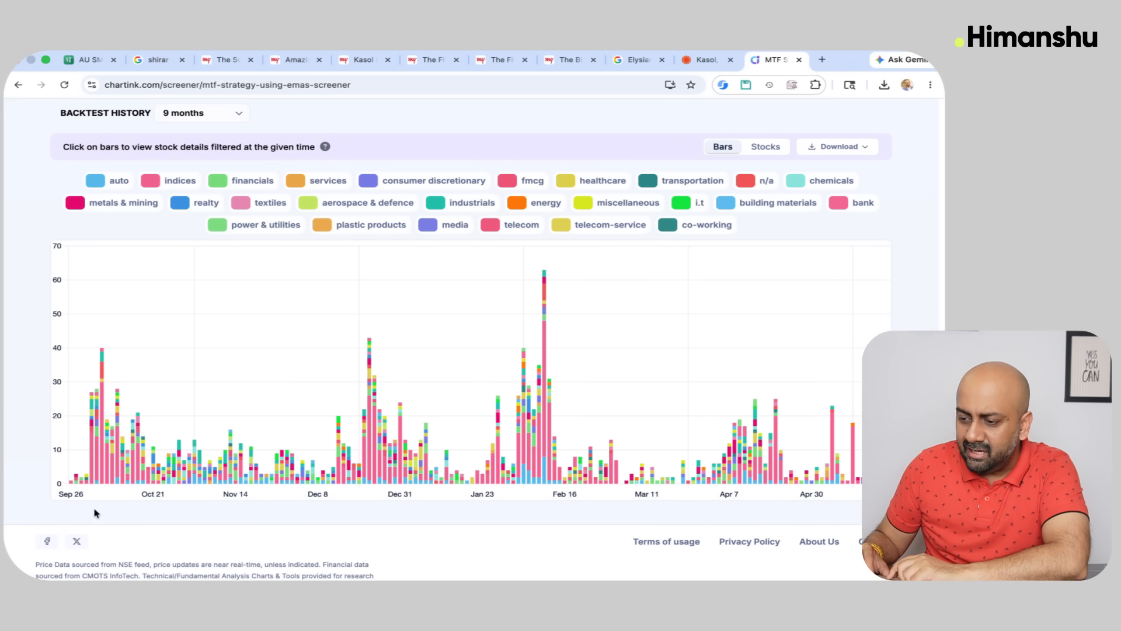
pyautogui.click(76, 480)
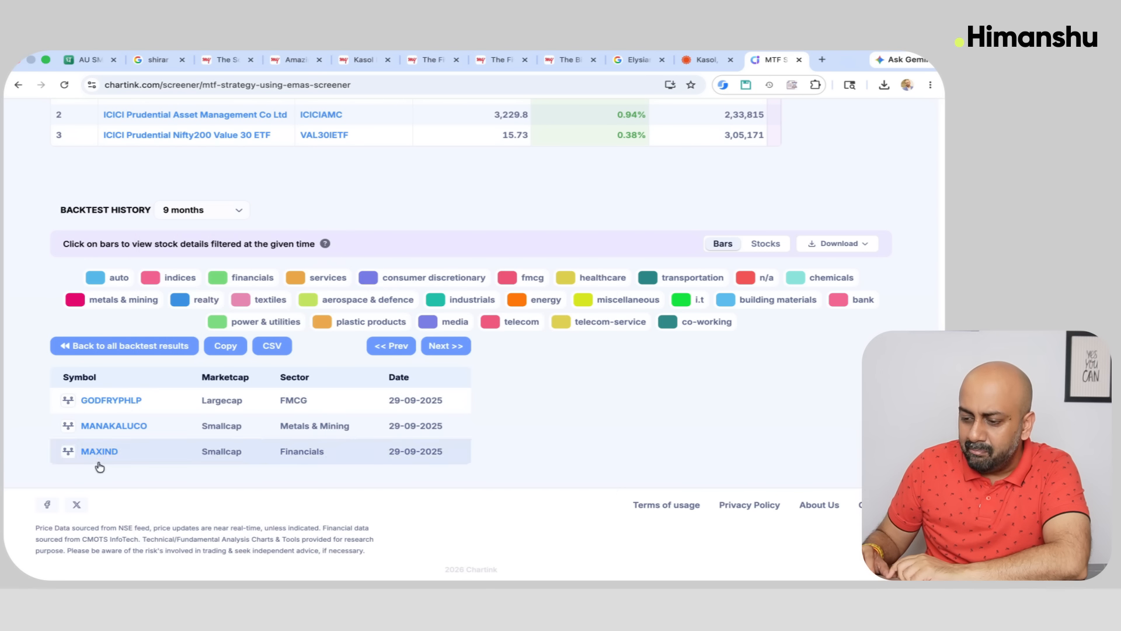
# Switch to the Dhan chart, go to 29 September 2025 on Godfrey Phillips and draw a horizontal ray from that candle at about 3,544.60.
pyautogui.click(87, 63)
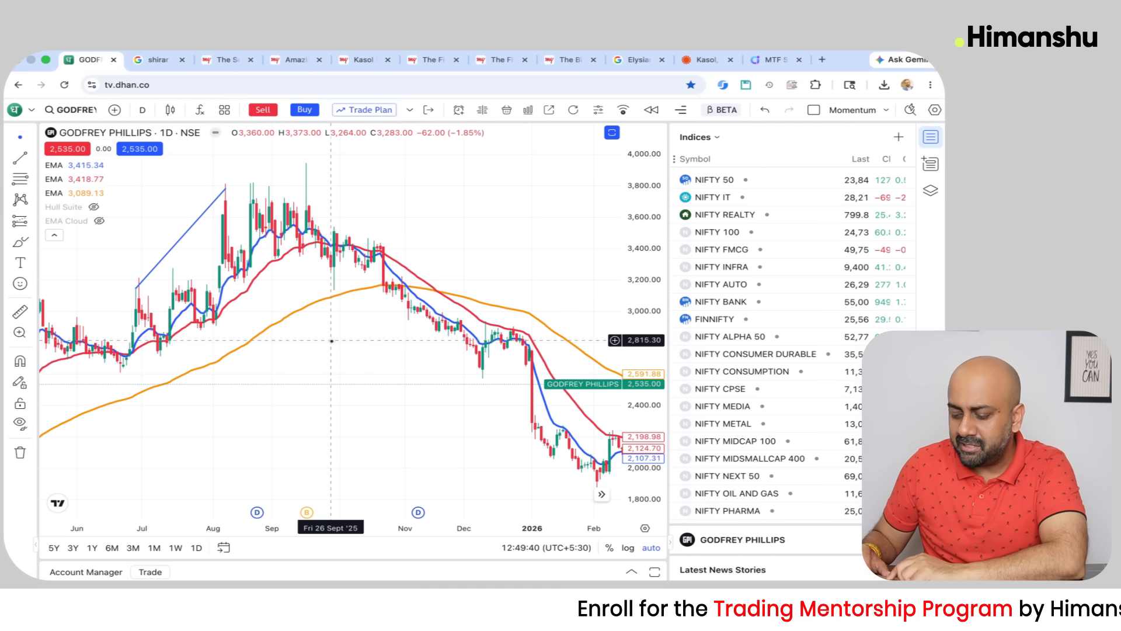
pyautogui.hotkey('alt', 'g')
pyautogui.click(401, 419)
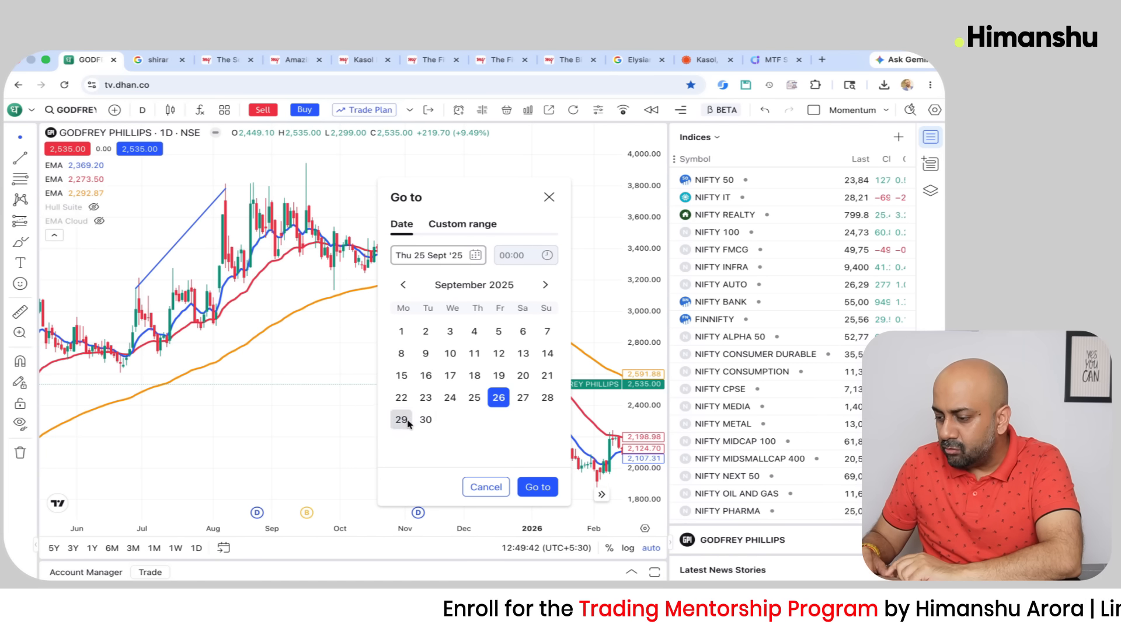
pyautogui.click(537, 486)
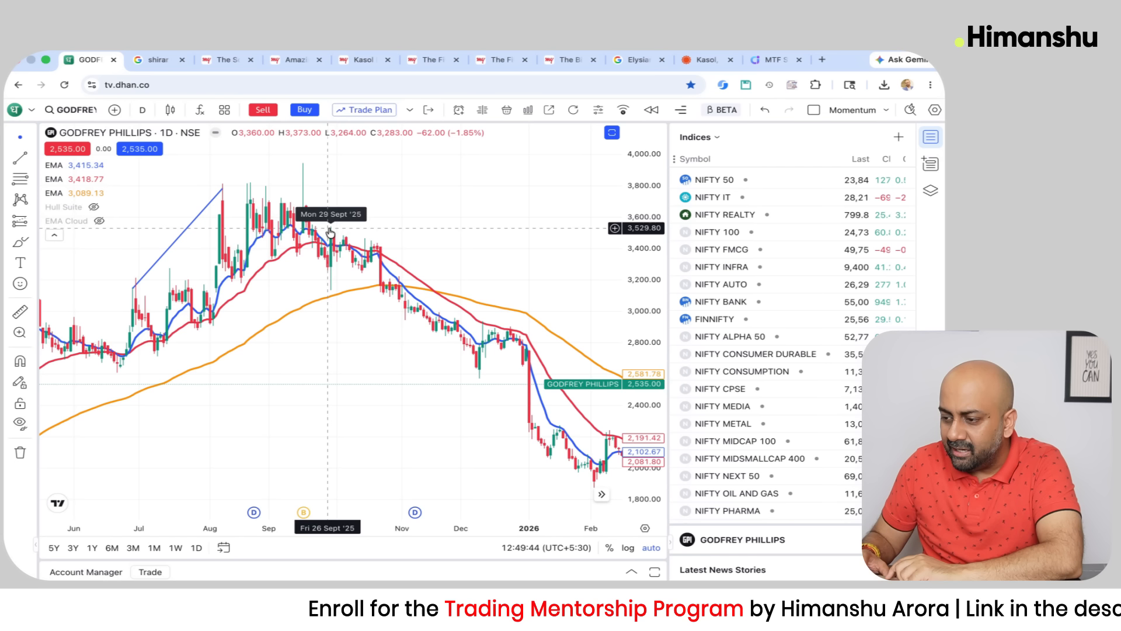
pyautogui.hotkey('alt', 'j')
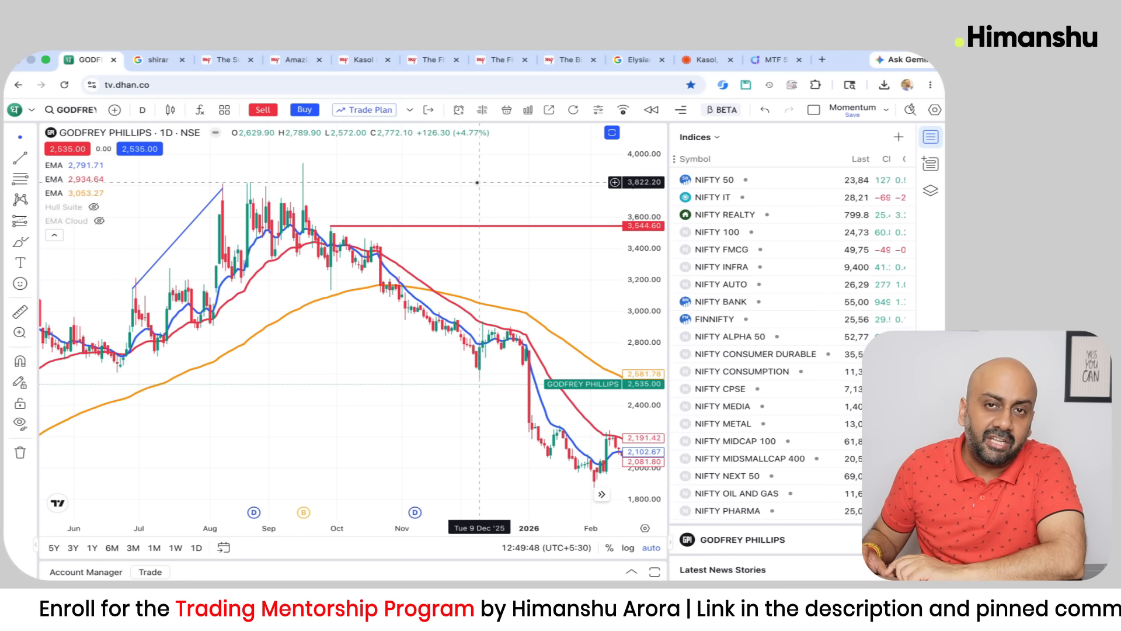
# Open the NSE chart of Manaksia Aluminium Company and go to 29 September 2025.
pyautogui.write('MANAK')
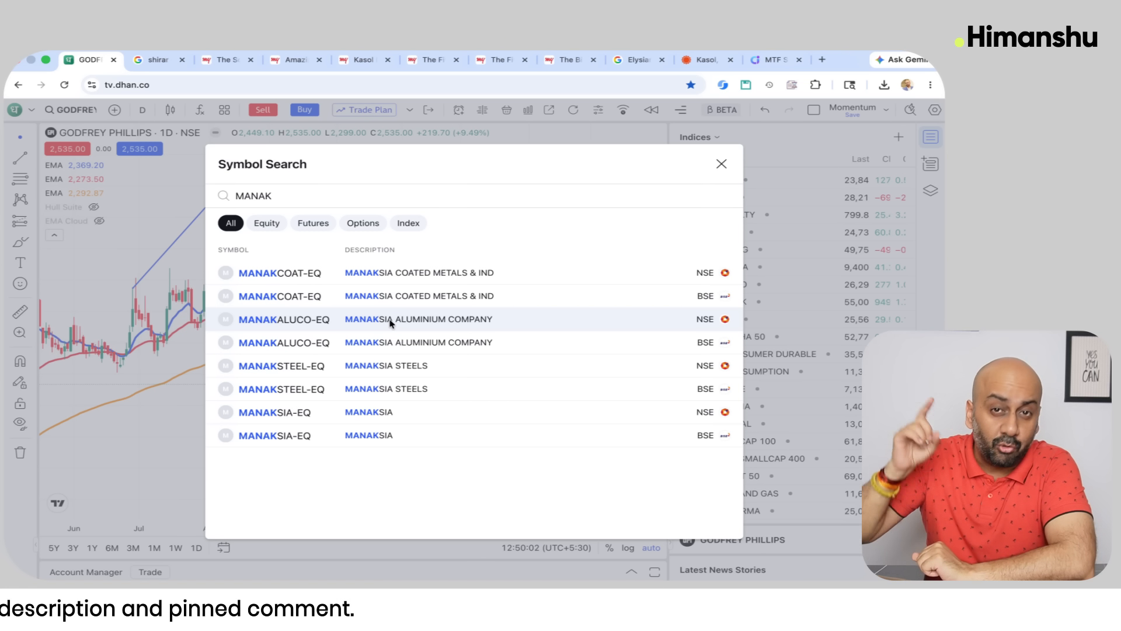
pyautogui.click(376, 322)
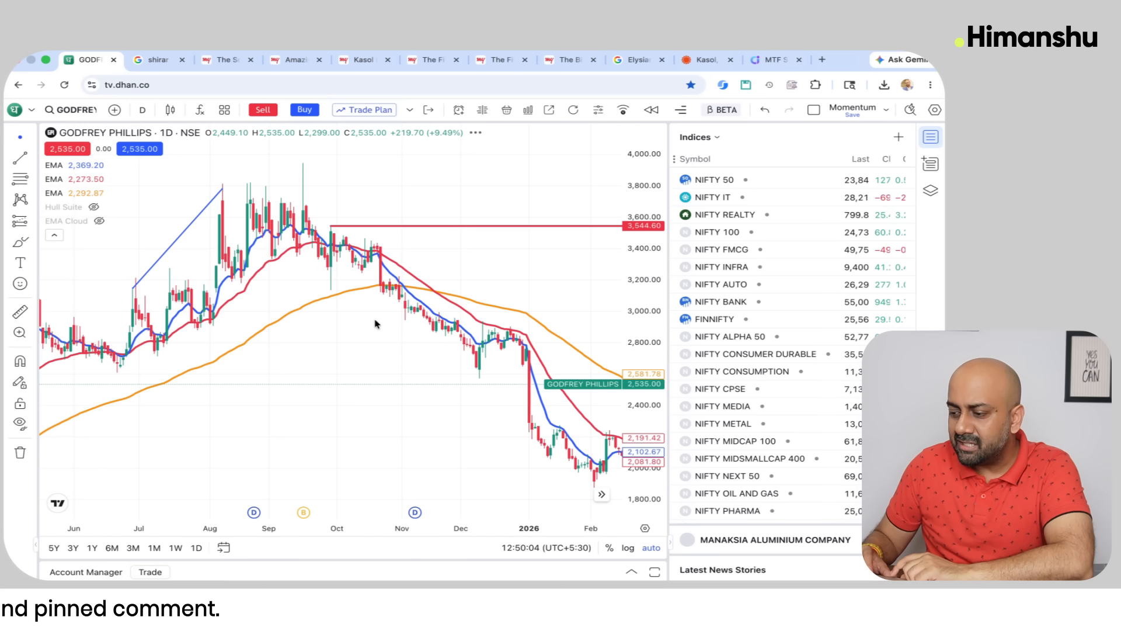
pyautogui.hotkey('alt', 'g')
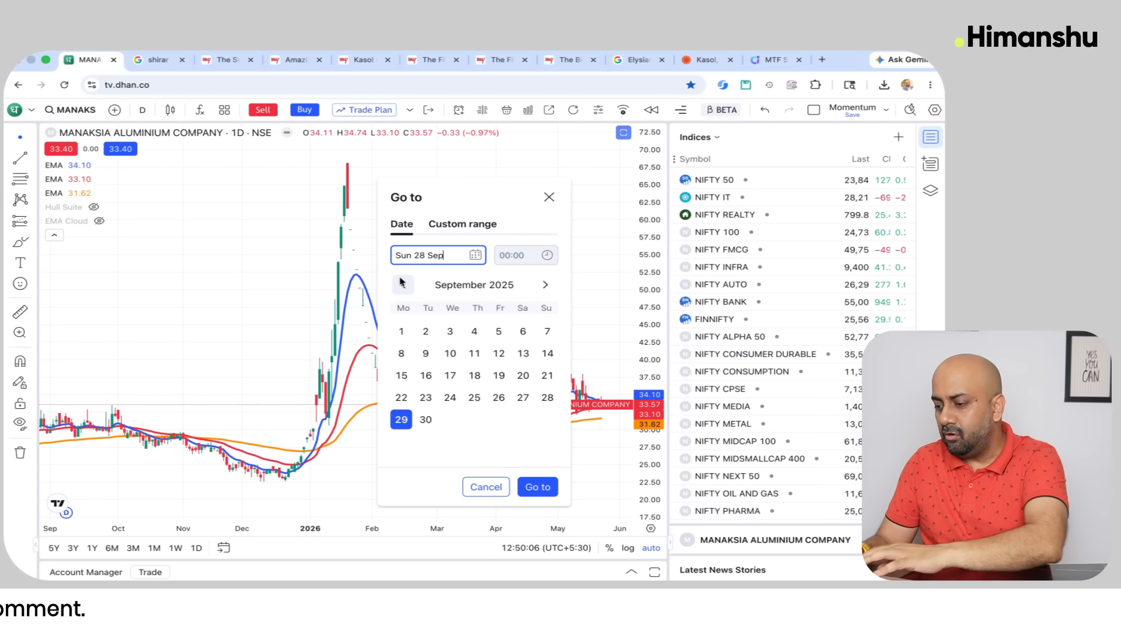
pyautogui.press('Return')
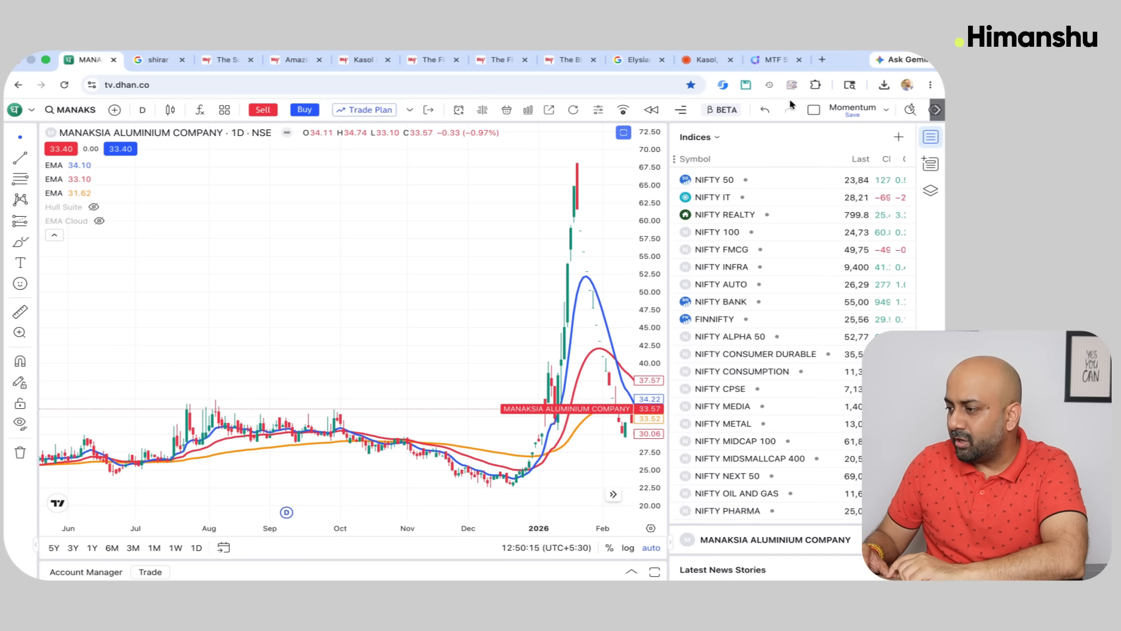
# Switch to the Chartink screener, return to all backtest results and open the list of stocks filtered on 27-10-2025.
pyautogui.click(770, 59)
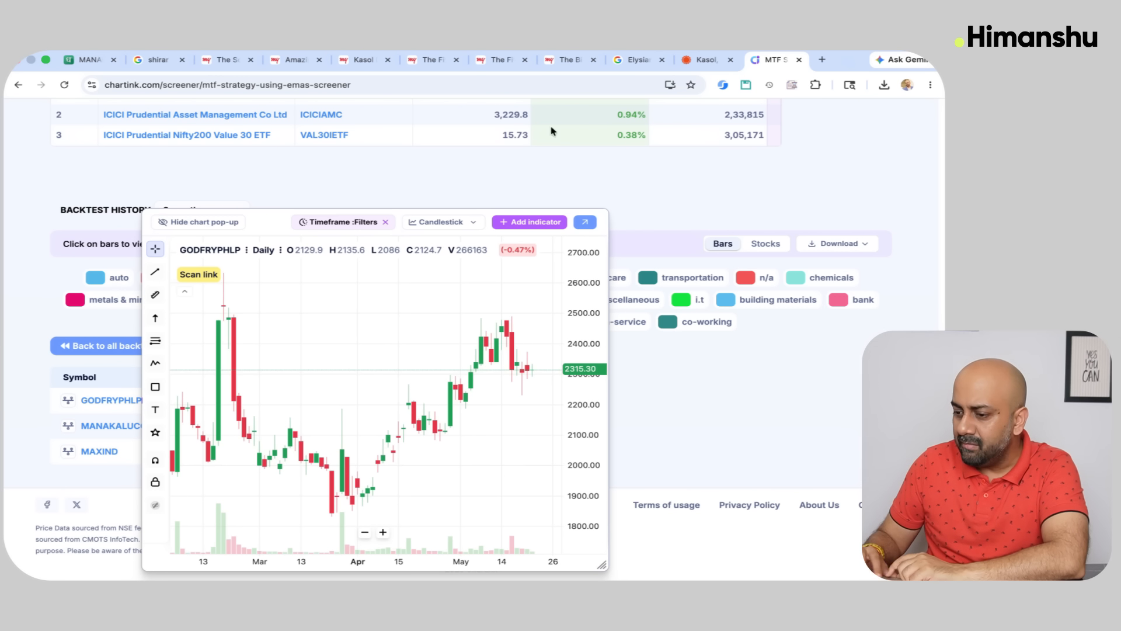
pyautogui.click(30, 325)
pyautogui.click(108, 348)
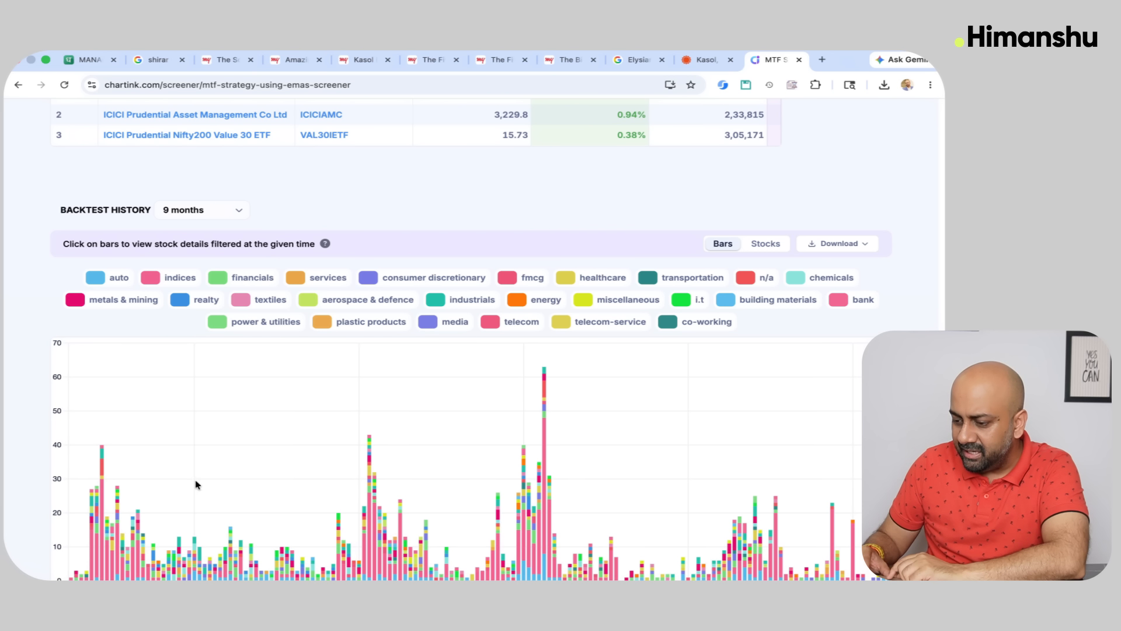
pyautogui.scroll(-3, 198, 476)
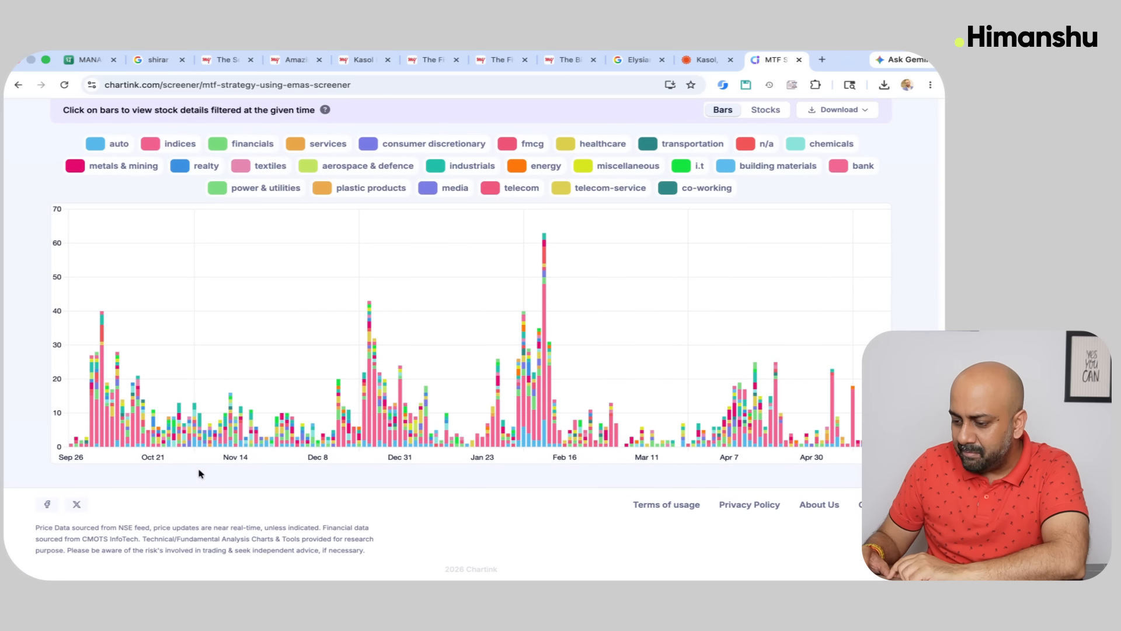
pyautogui.click(169, 441)
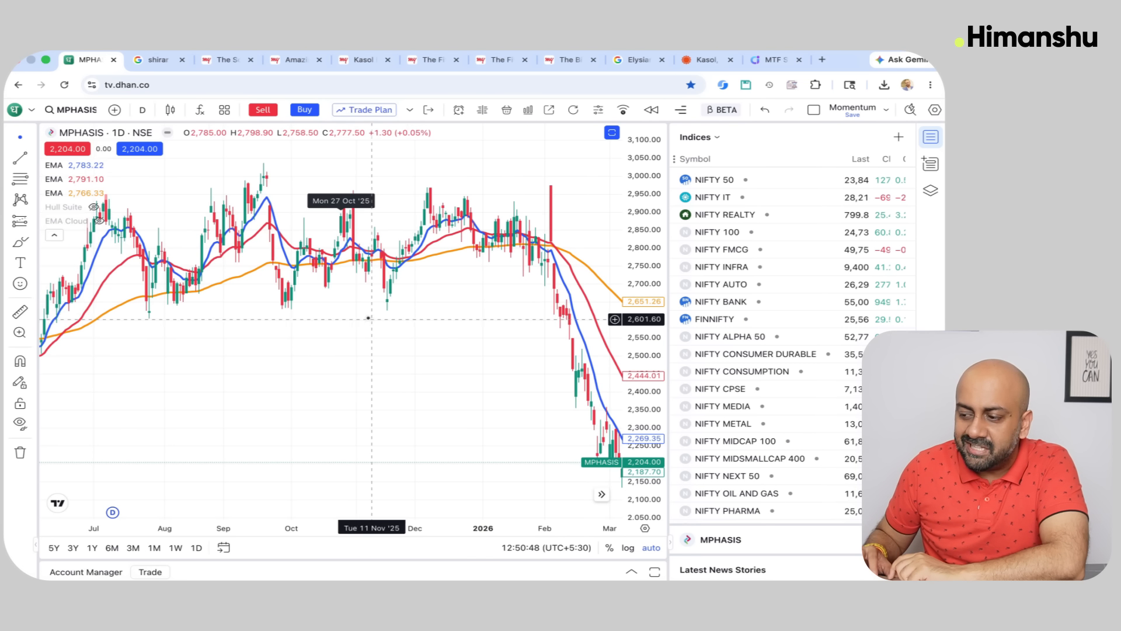
# Draw a trend line on the MPHASIS chart from 27 October 2025 at about 2,893.90 to 10 November 2025 at about 2,761.50.
pyautogui.click(20, 158)
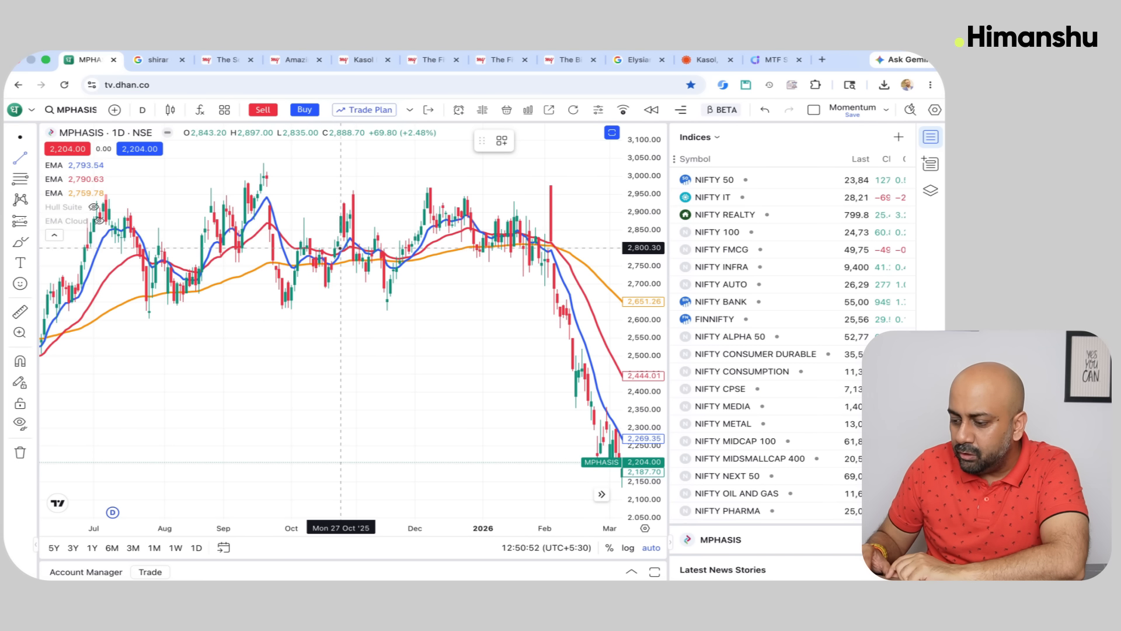
pyautogui.click(340, 214)
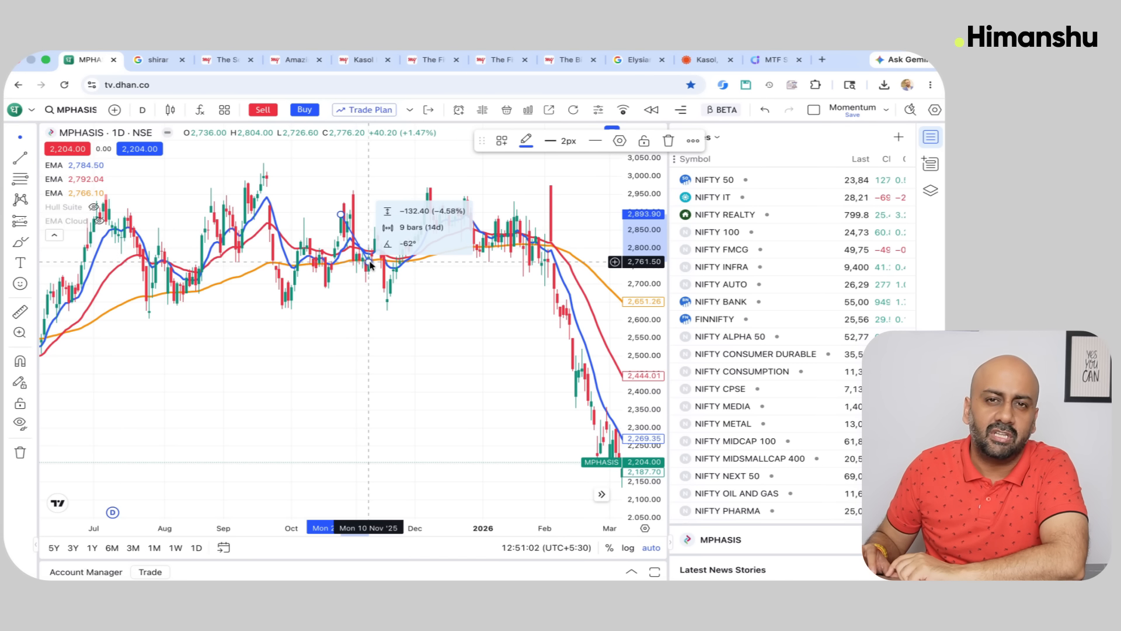
# Switch to the Chartink screener, return to all backtest results and open the list of stocks filtered on 10-12-2025.
pyautogui.click(770, 60)
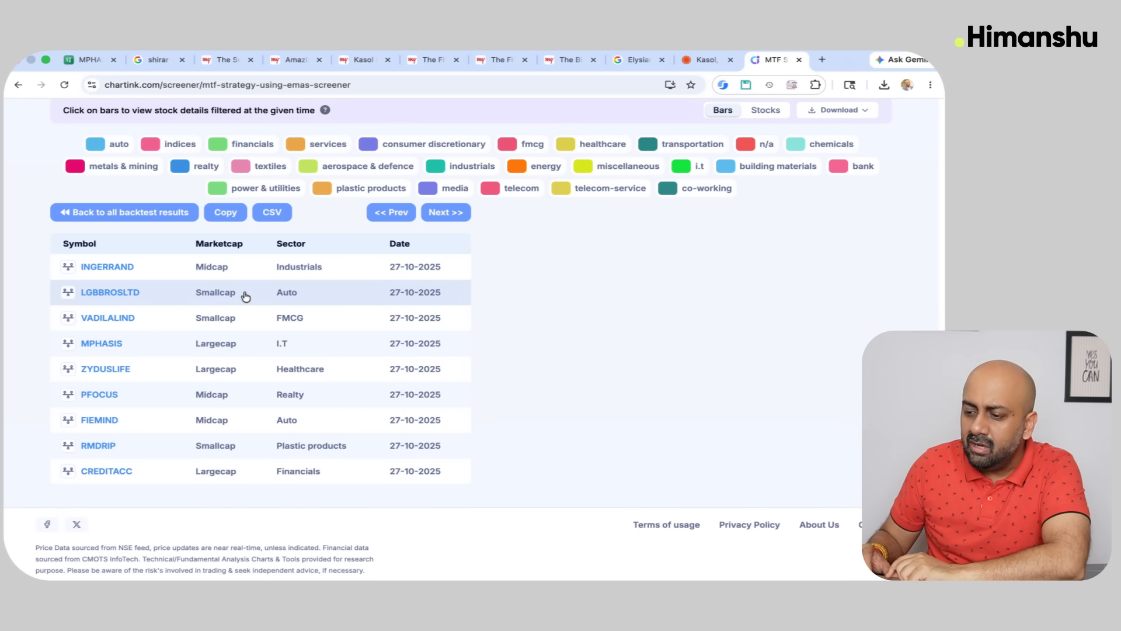
pyautogui.click(125, 213)
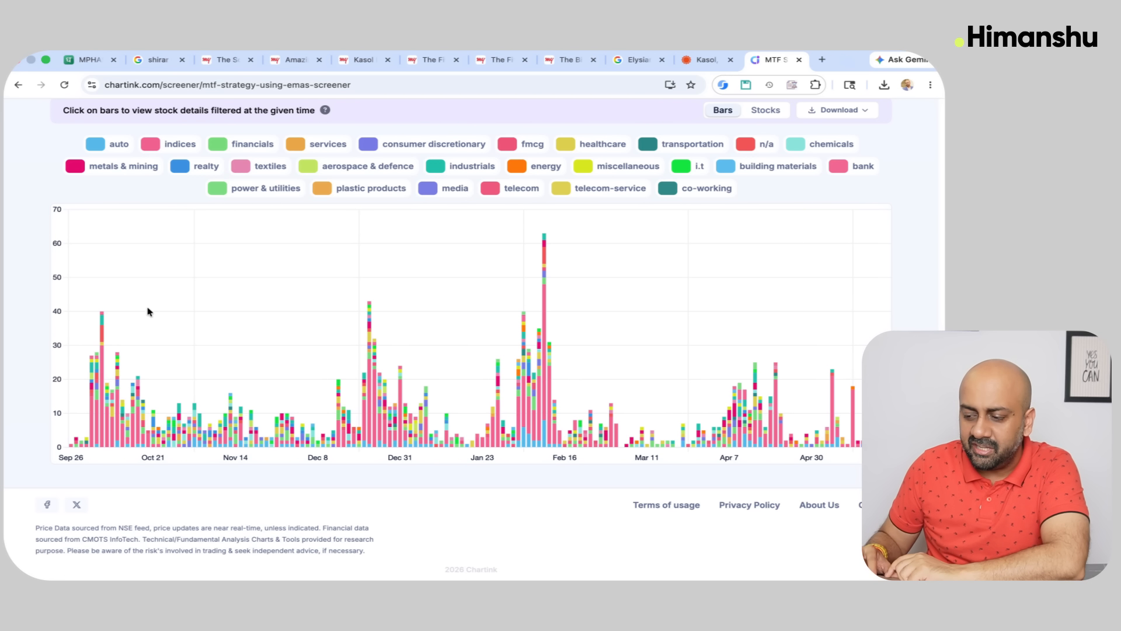
pyautogui.click(328, 445)
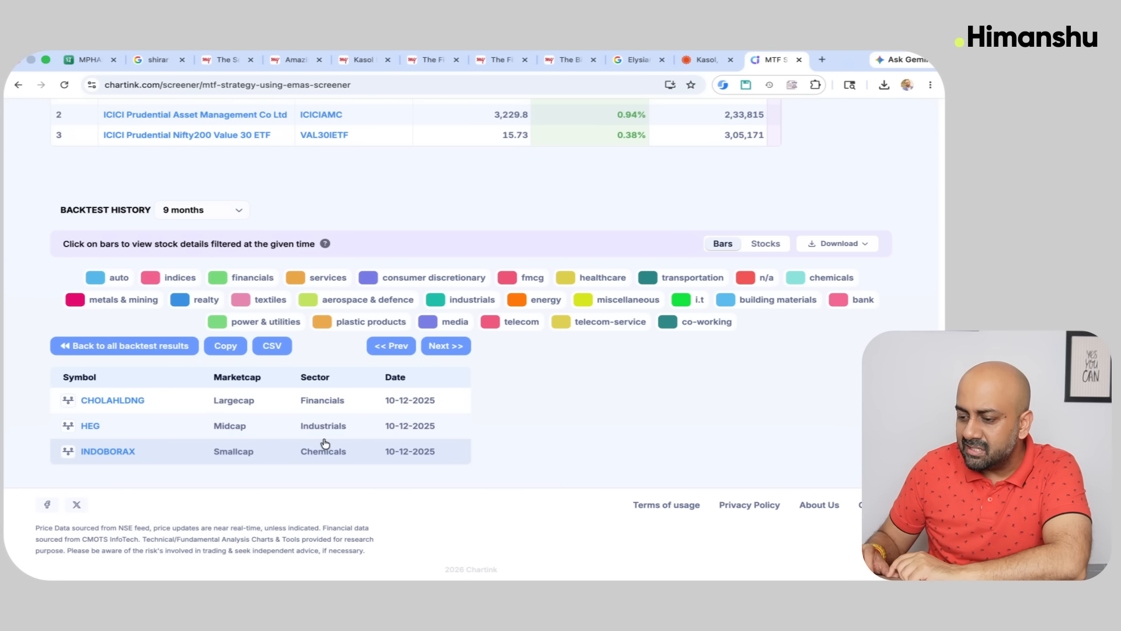
# Switch to the Dhan chart, open HEG on NSE and go to 10 December 2025.
pyautogui.click(82, 60)
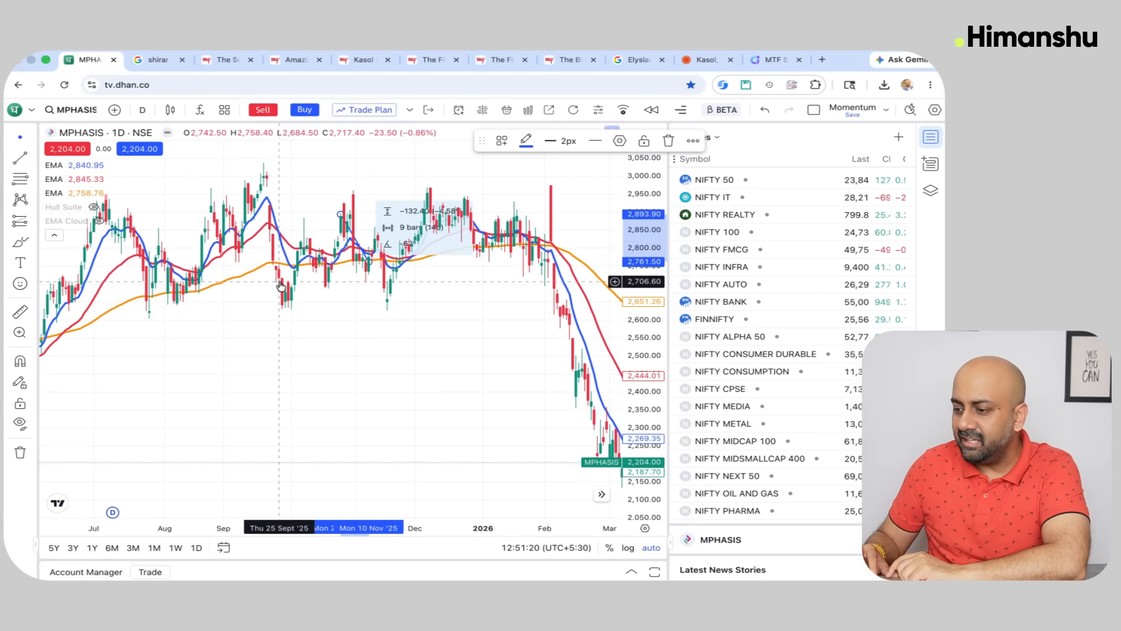
pyautogui.write('HEG')
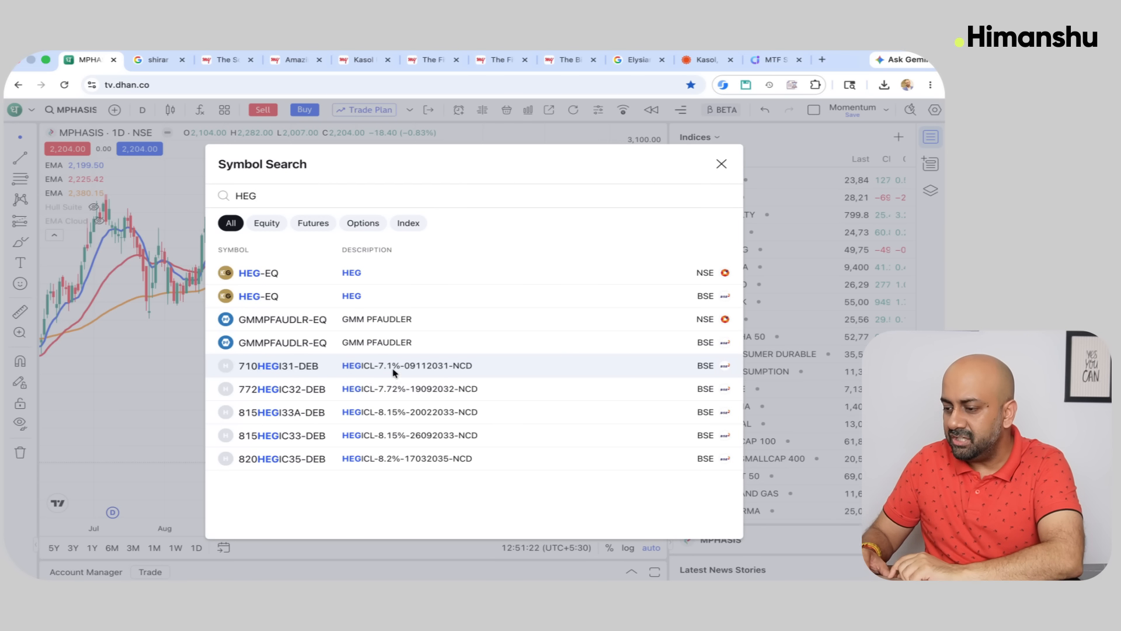
pyautogui.click(254, 272)
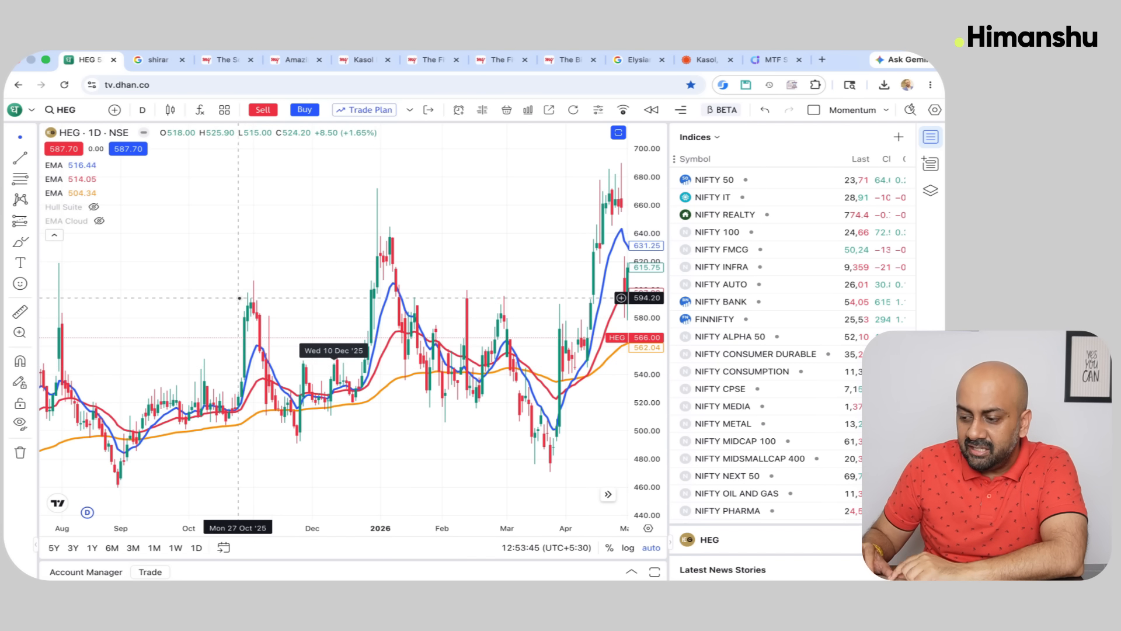
# Draw a trend line on the HEG chart from 10 December 2025 at about 546.40 to the 30 December 2025 peak at about 672.00.
pyautogui.click(20, 157)
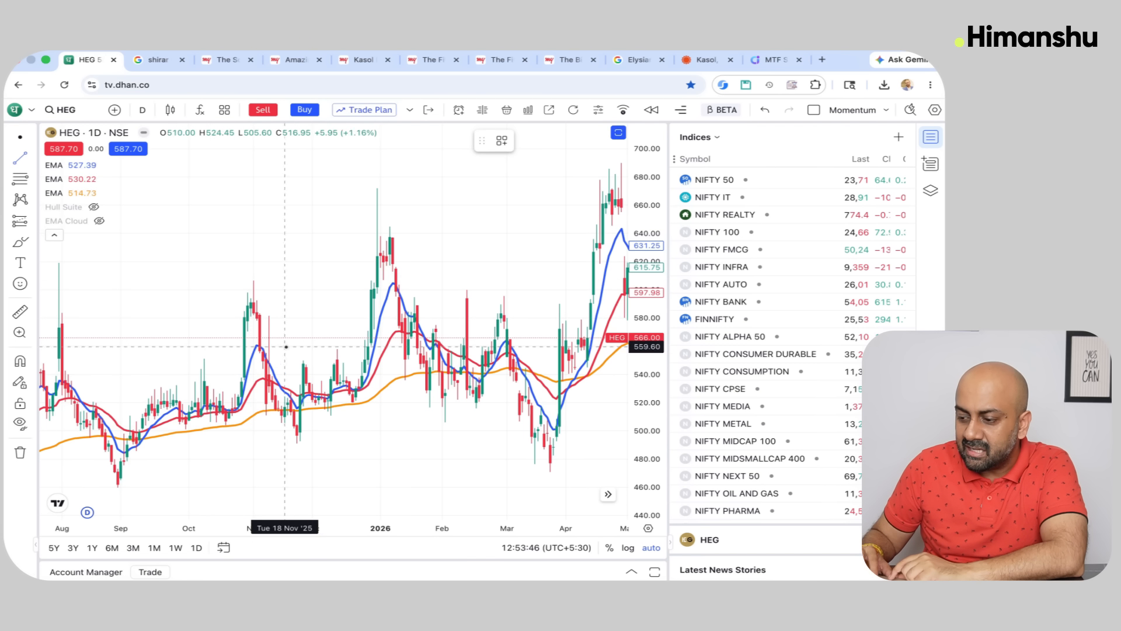
pyautogui.click(333, 366)
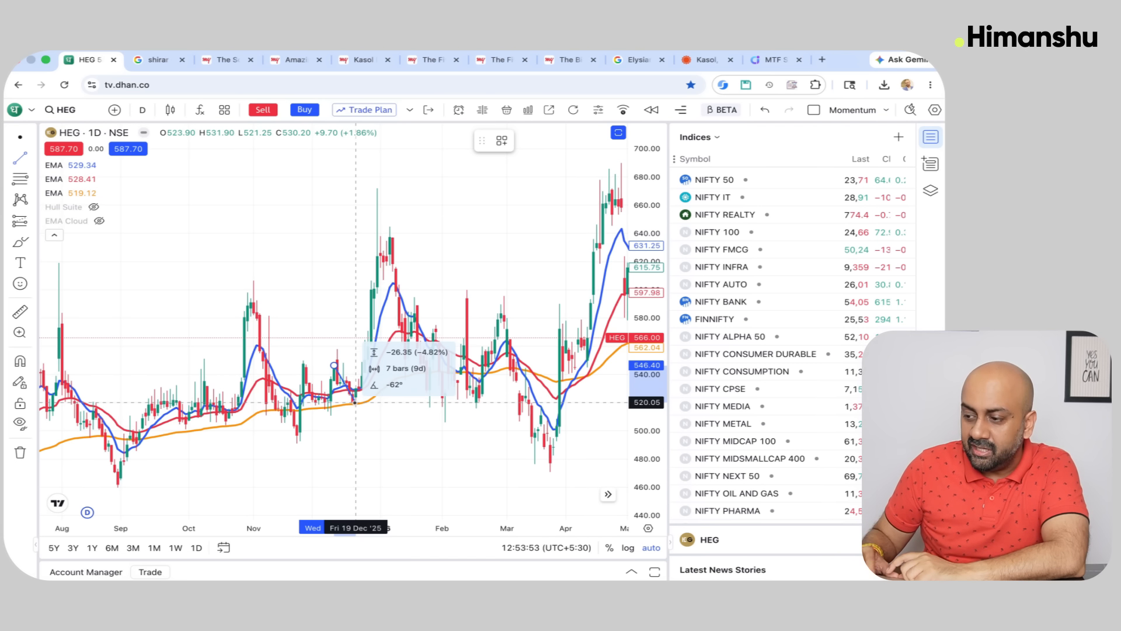
pyautogui.click(374, 188)
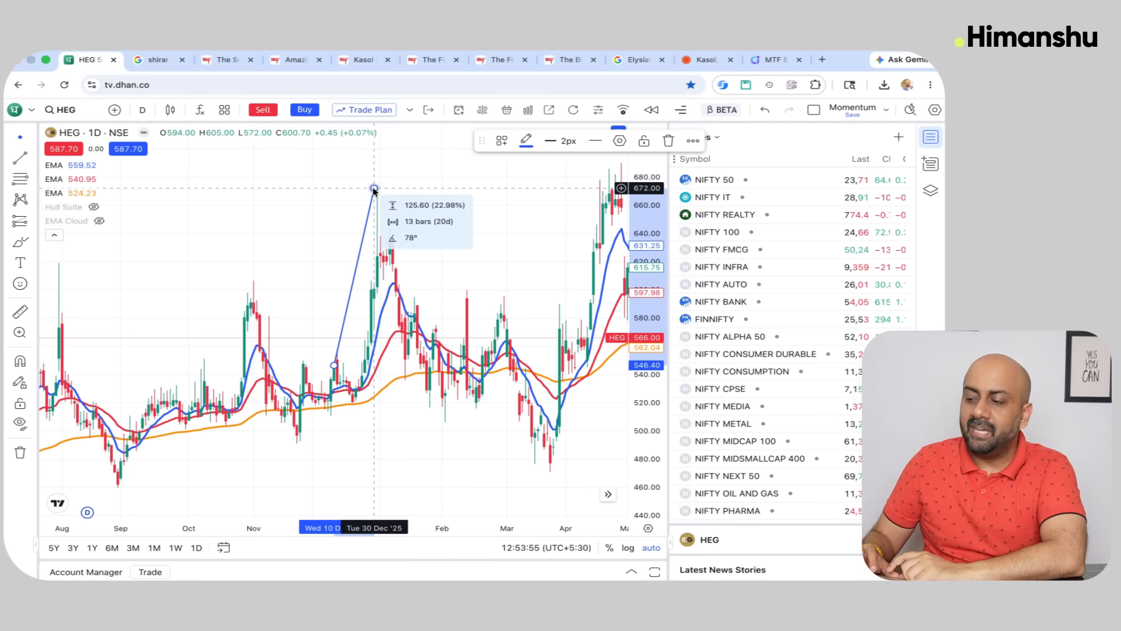